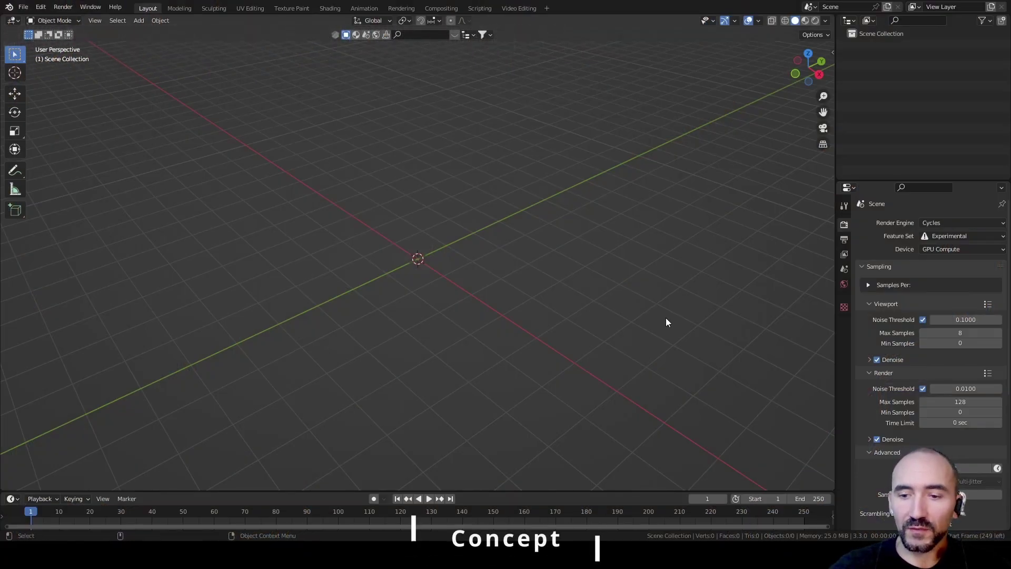
Add a Geometry Nodes workspace from the General workspace presets.
click(547, 8)
mouse_move(547, 28)
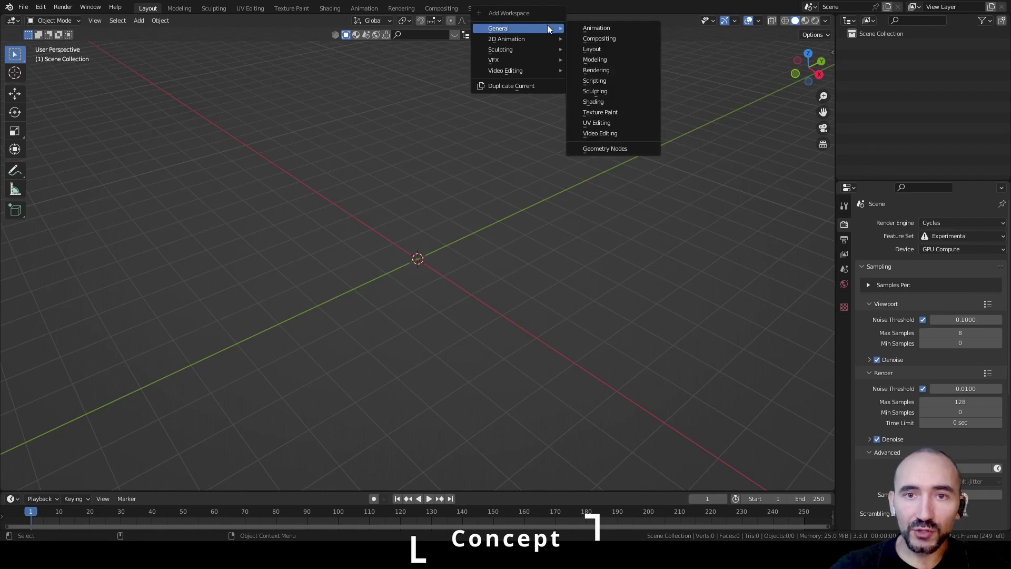
click(616, 146)
Add a mesh plane to the scene at the world origin.
key(shift+a)
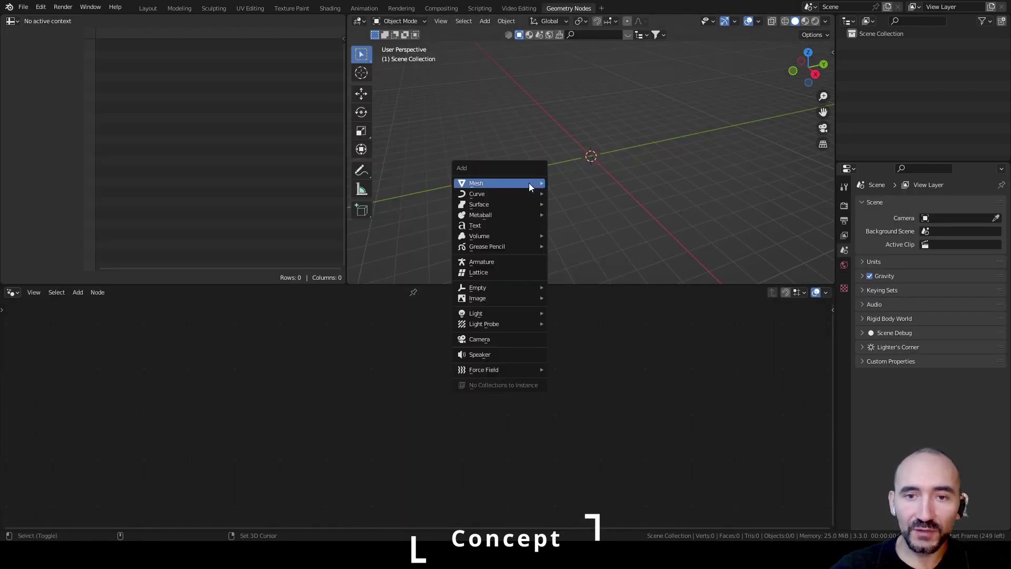
mouse_move(529, 182)
click(563, 183)
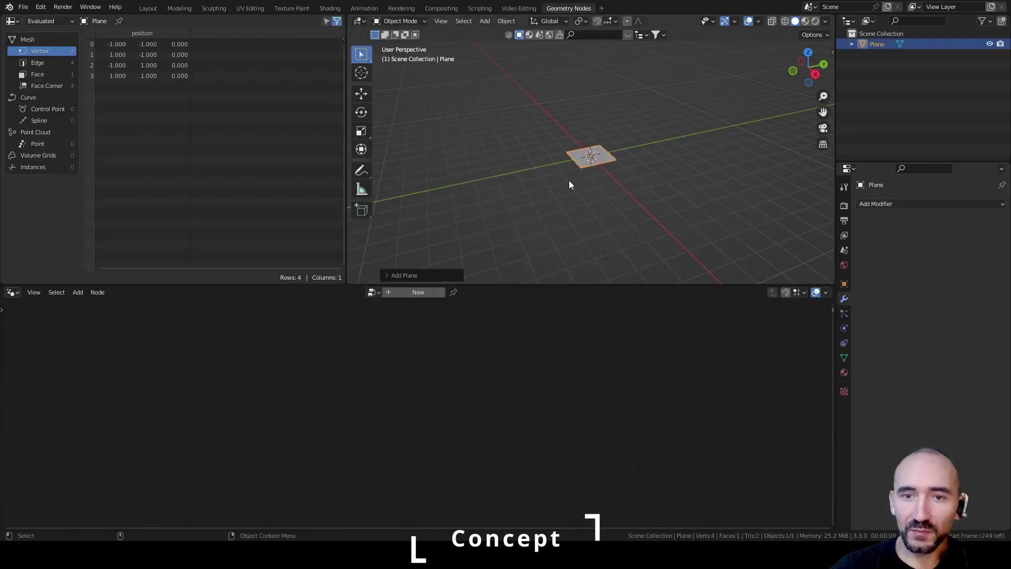
scroll(590, 150, up, 6)
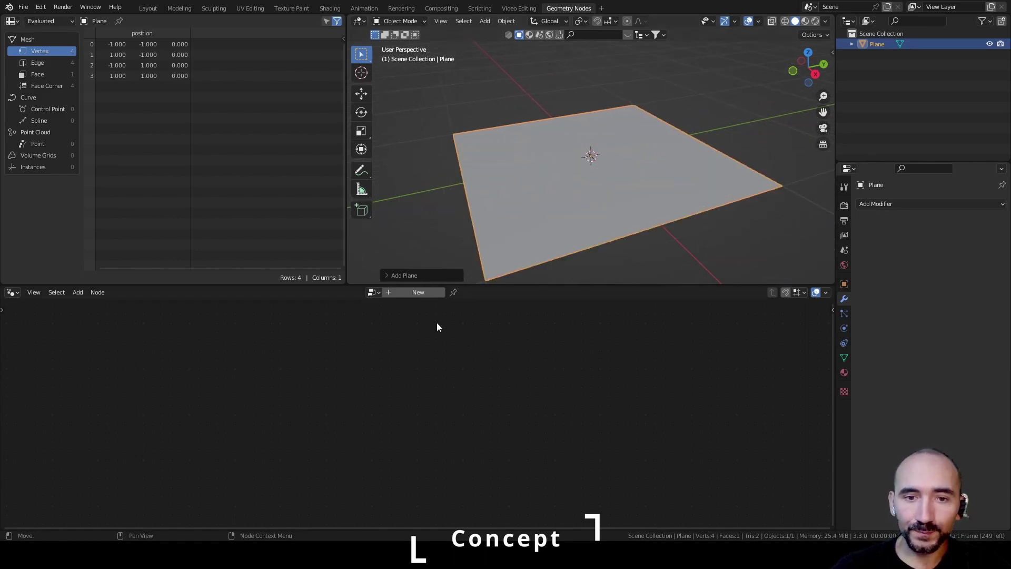
Create a new geometry node tree on the plane and space the Group Input and Group Output nodes apart.
click(418, 292)
middle_drag(422, 375, 388, 318)
drag(243, 359, 232, 330)
drag(498, 361, 608, 336)
click(441, 382)
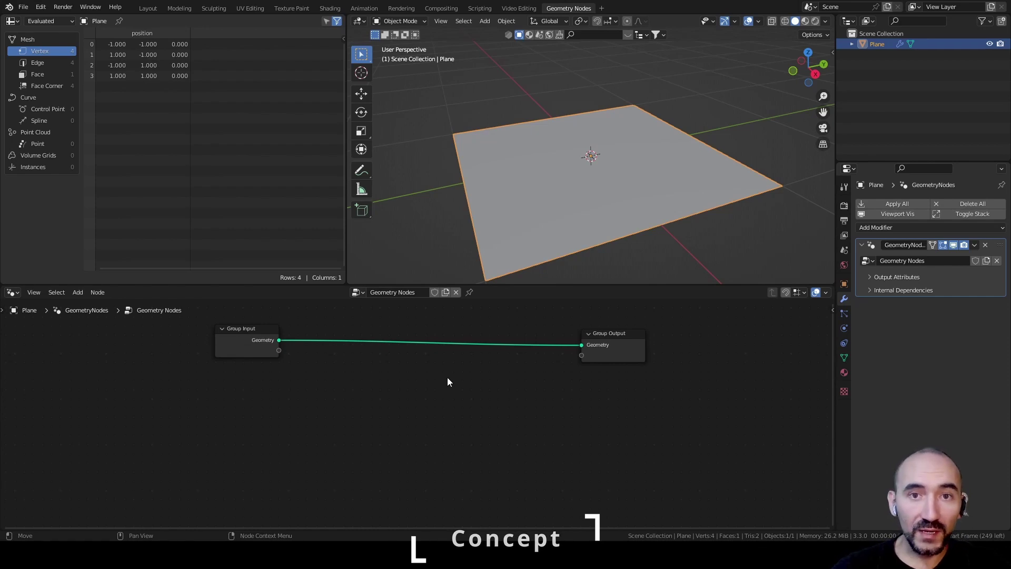
middle_drag(447, 377, 367, 367)
key(shift+a)
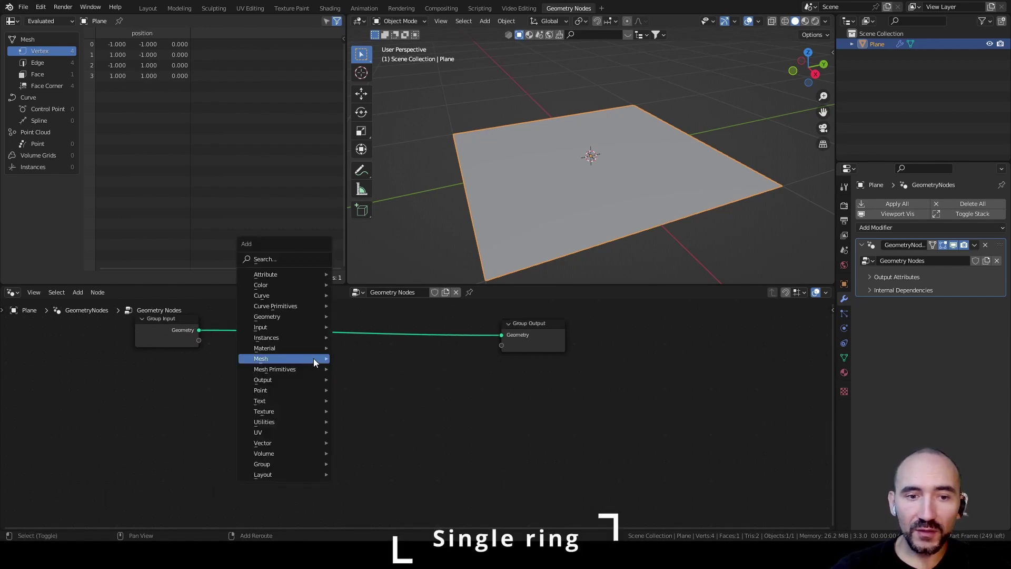
mouse_move(309, 307)
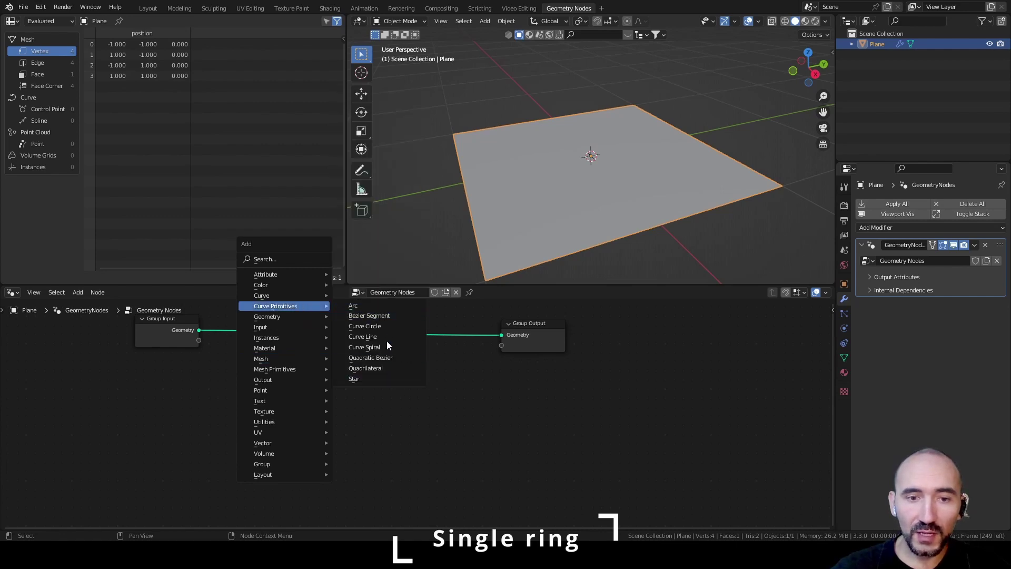
mouse_move(302, 366)
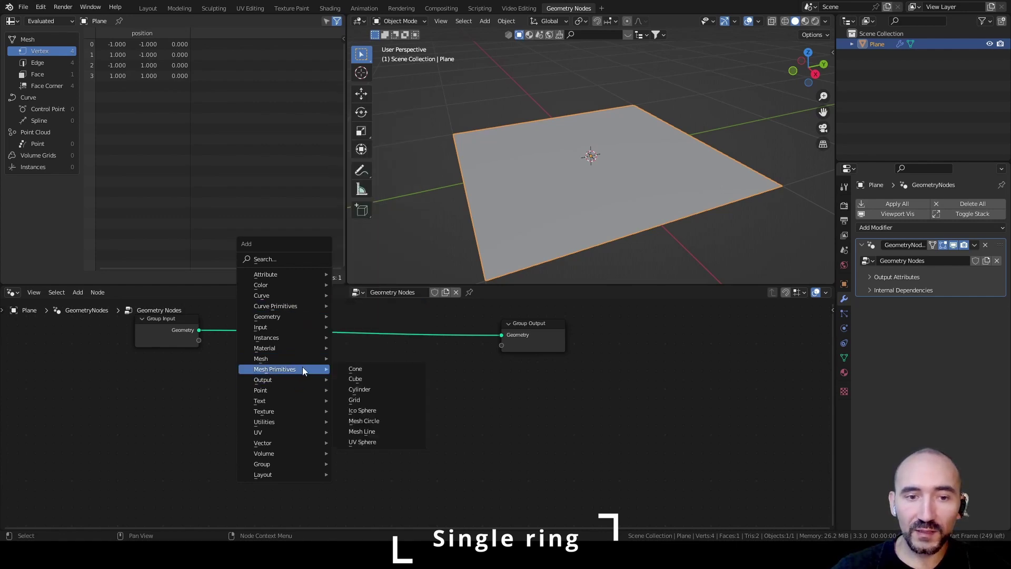
text(curve l)
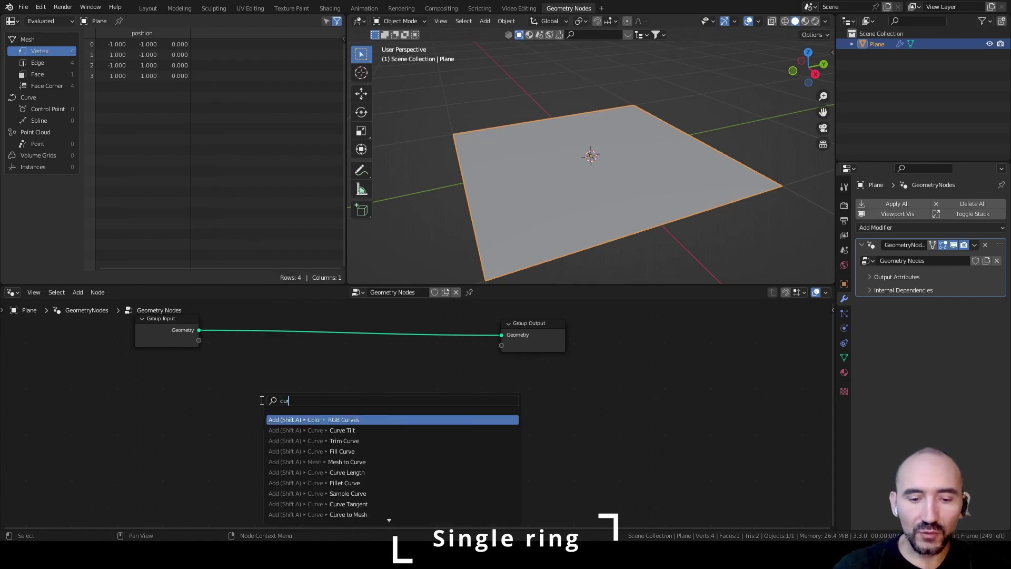
key(BackSpace)
key(BackSpace)
key(BackSpace)
key(BackSpace)
key(BackSpace)
key(BackSpace)
key(BackSpace)
Insert a Curve Circle node on the link between Group Input and Group Output.
text(c)
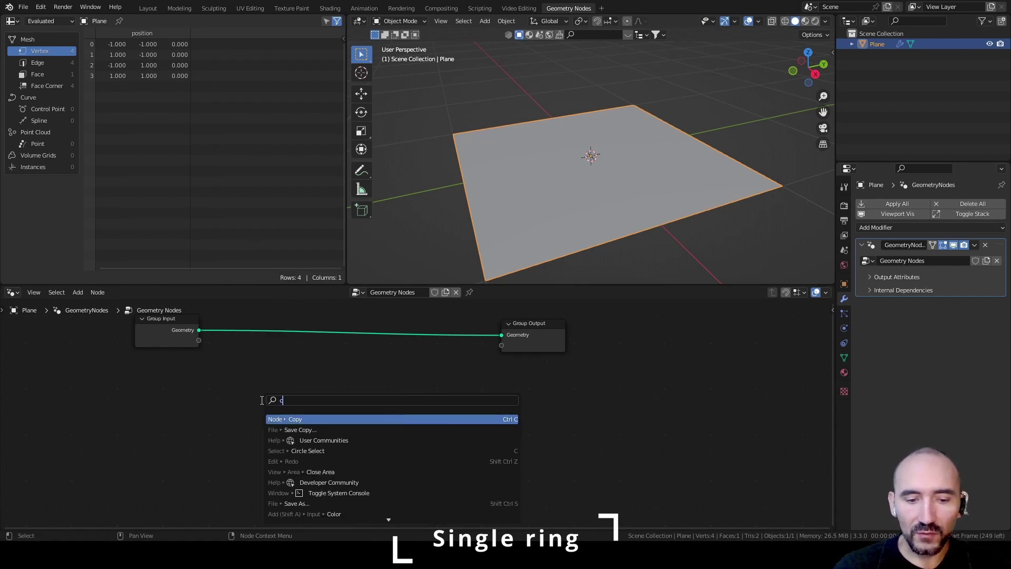
text(ircl)
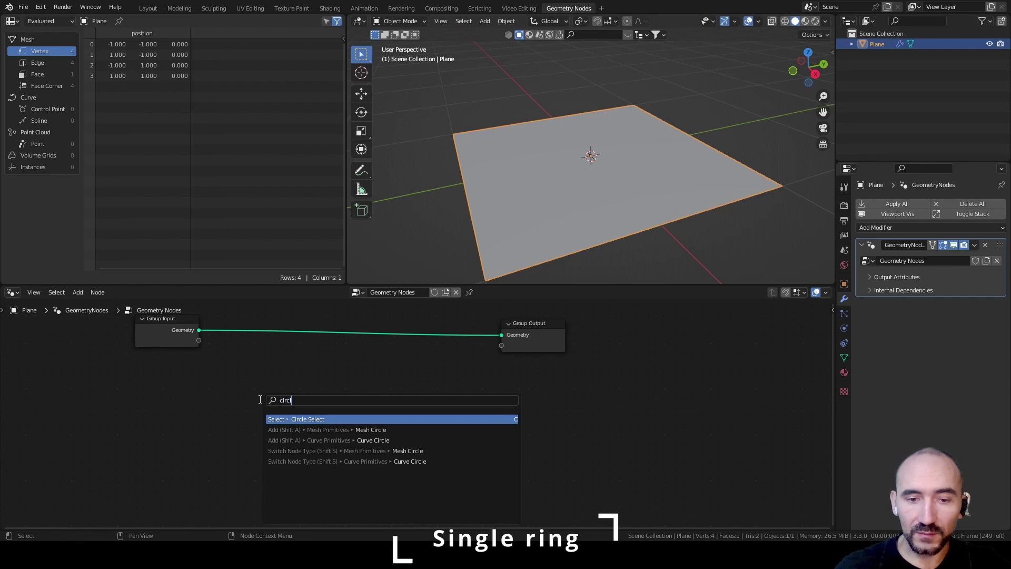
key(Down)
key(Down)
key(Return)
click(277, 306)
Insert a Curve to Mesh node between the Curve Circle and Group Output nodes.
key(F3)
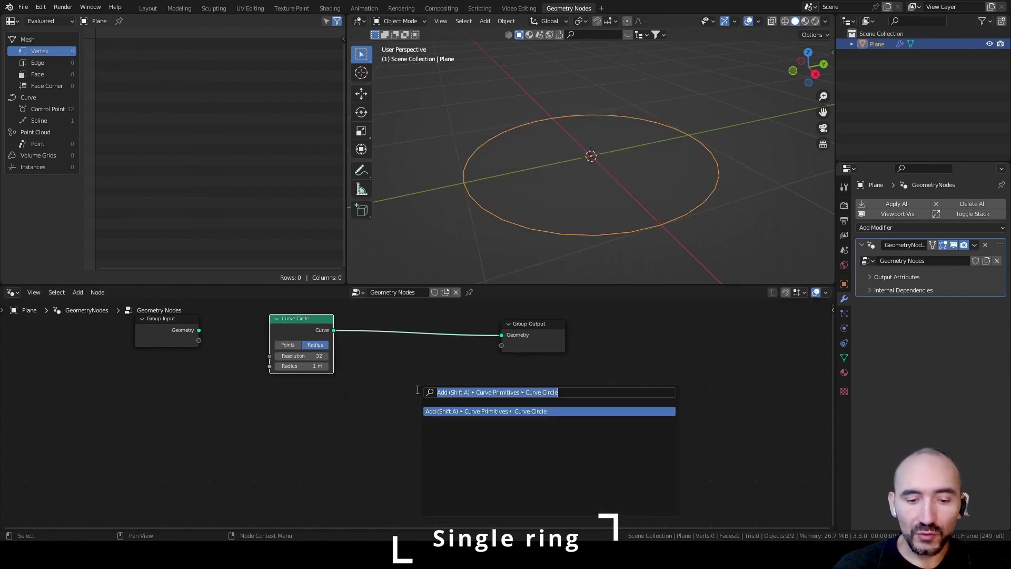
text(curve to mesh)
key(Return)
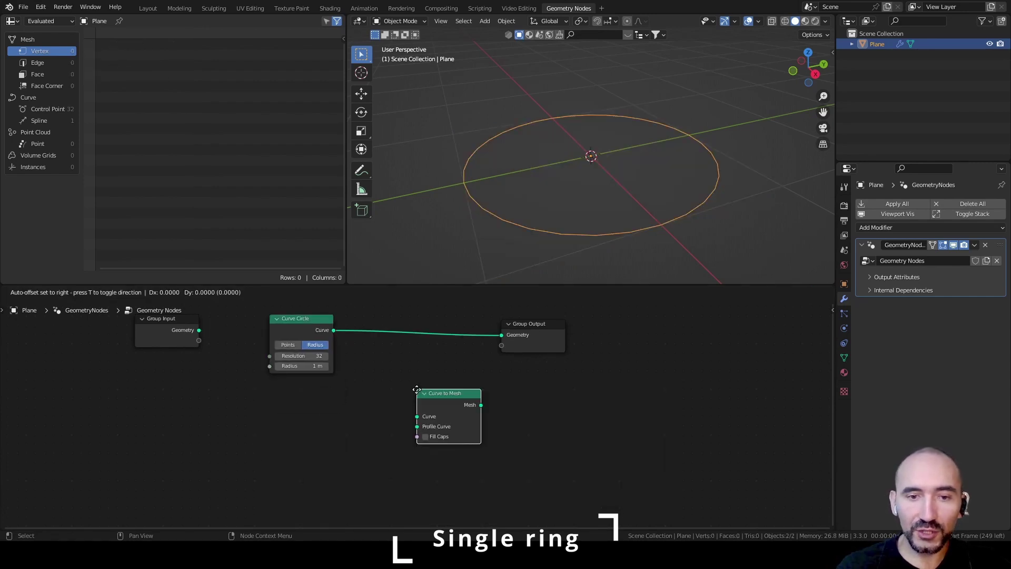
click(402, 314)
Duplicate the Curve Circle as the Curve to Mesh node's profile curve and set the copy's radius to 0.23 m.
click(305, 324)
key(shift+d)
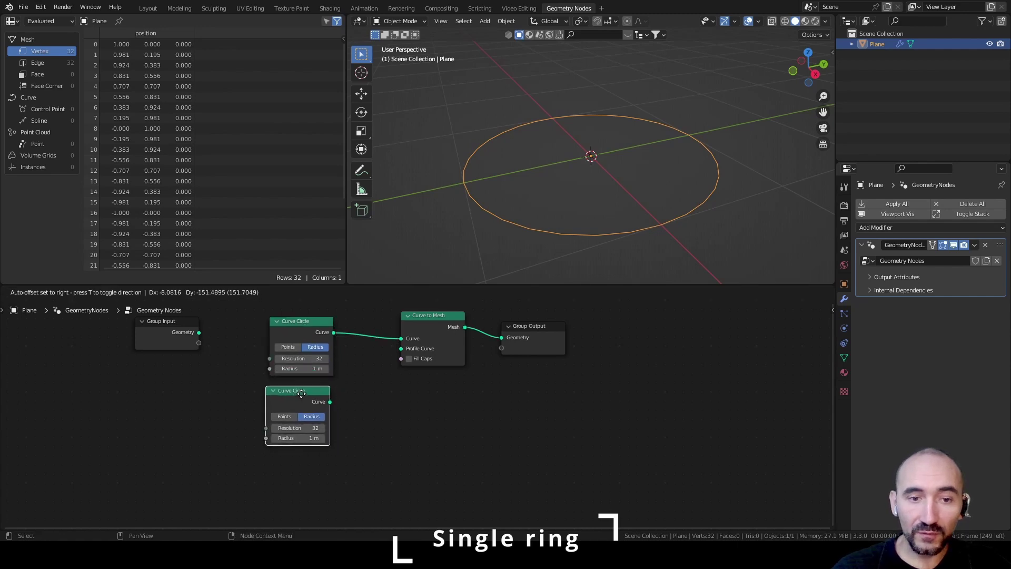
click(305, 391)
drag(330, 399, 379, 344)
drag(310, 435, 270, 435)
drag(308, 388, 313, 386)
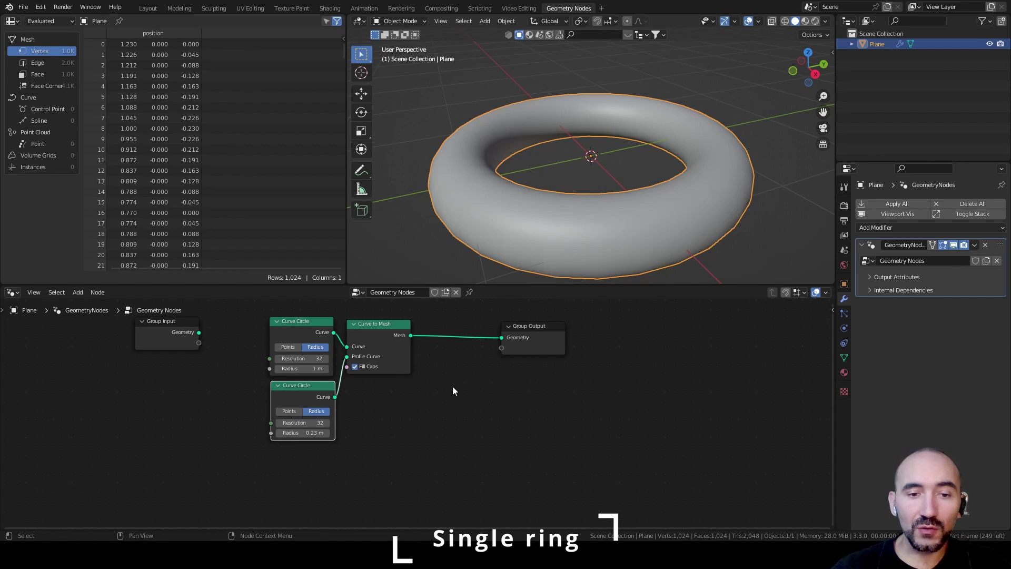
Set the main Curve Circle radius to 0.022 m and the profile Curve Circle radius to 0.003 m.
click(295, 368)
text(0.02)
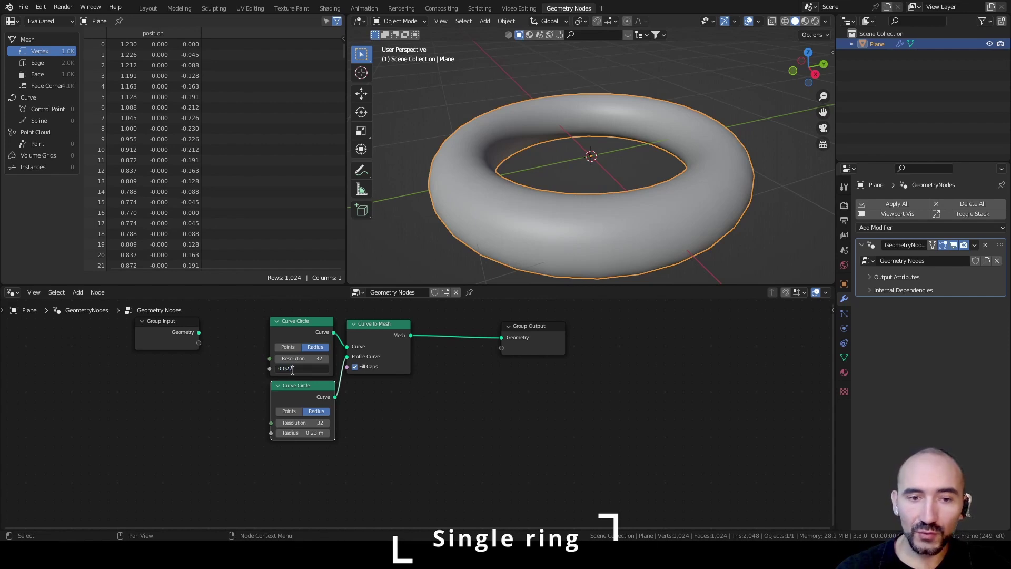
text(2)
key(Return)
click(305, 432)
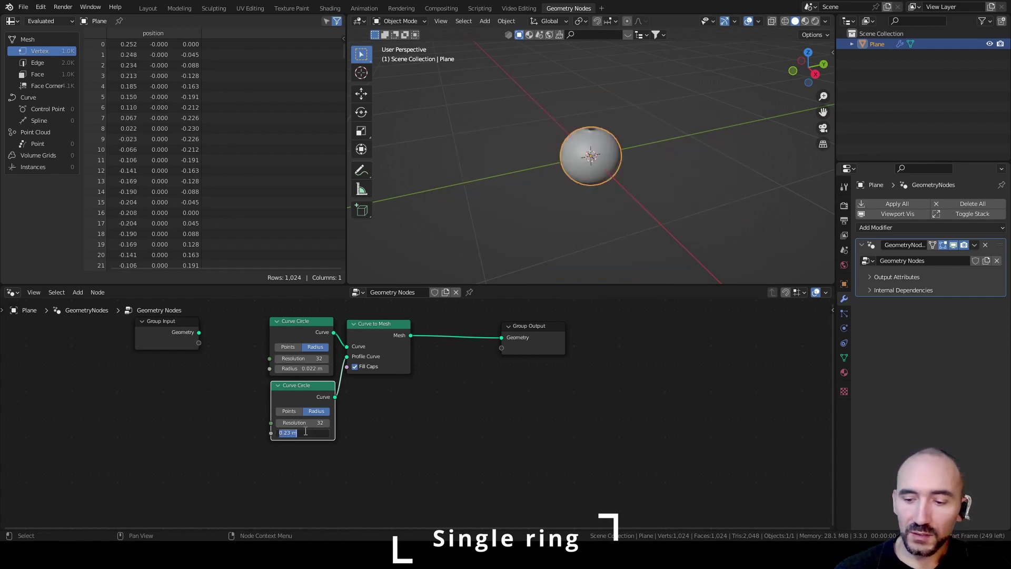
text(0.003)
key(Return)
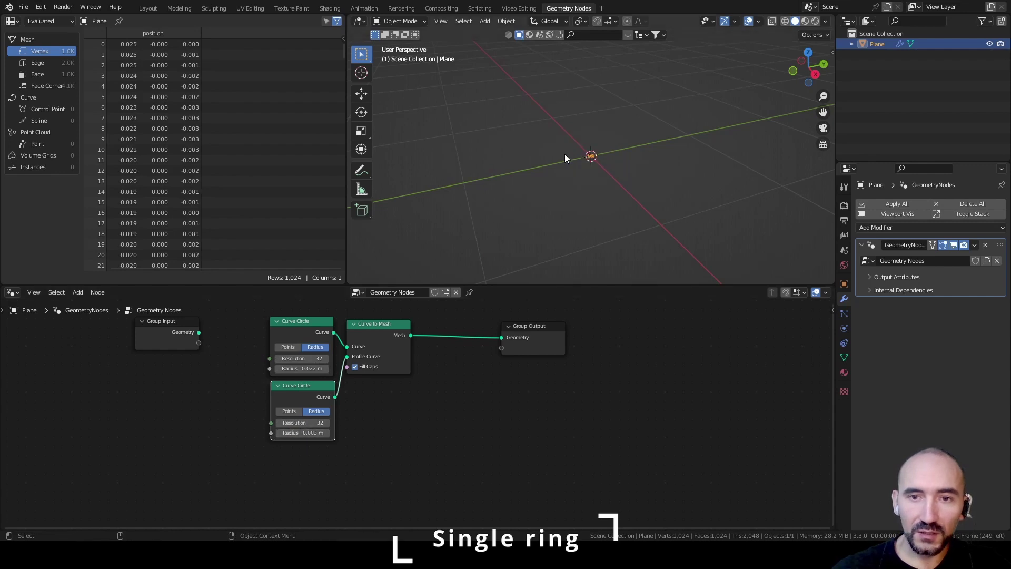
scroll(565, 154, up, 5)
key(KP_Decimal)
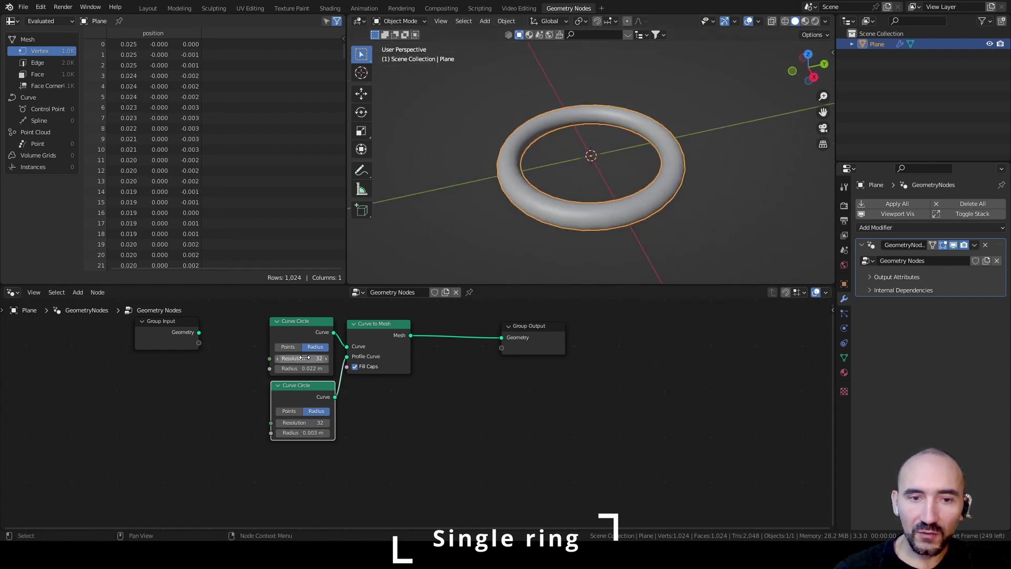
Set the main Curve Circle's resolution to 64.
click(306, 358)
text(64)
key(Return)
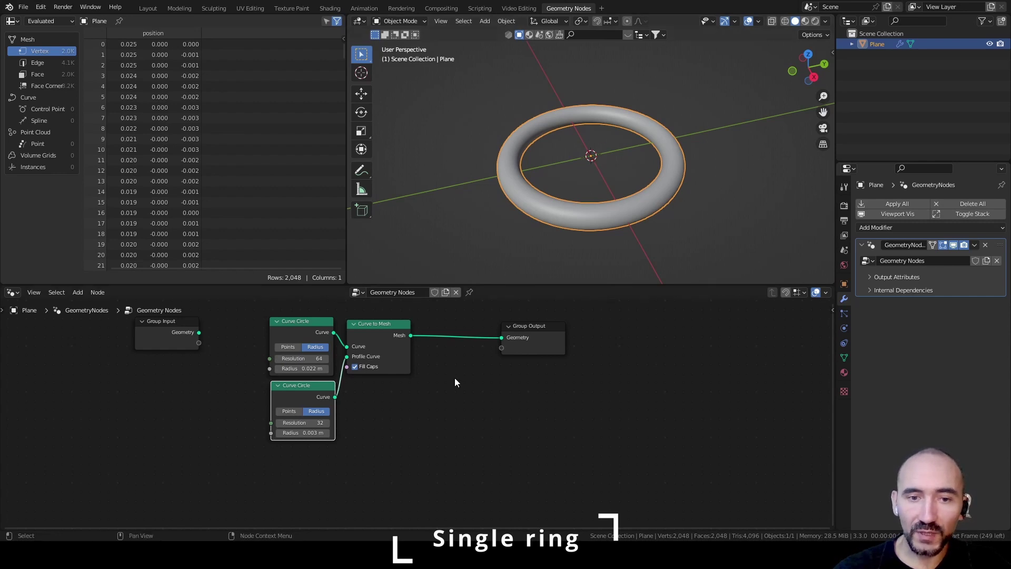
Insert a Transform node between the Curve to Mesh and Group Output nodes.
middle_drag(453, 375, 379, 411)
key(F3)
text(tra)
key(Return)
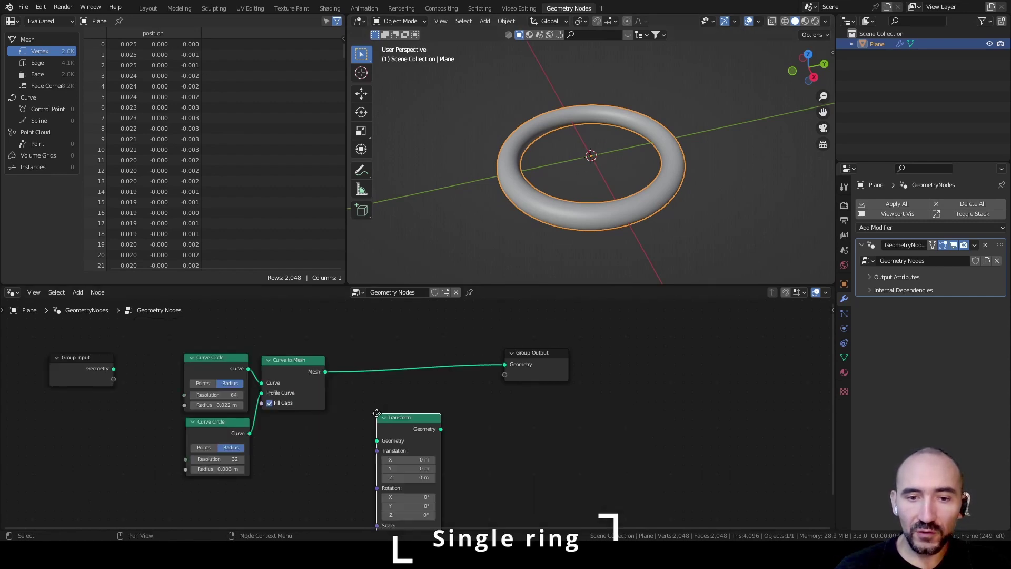
click(351, 352)
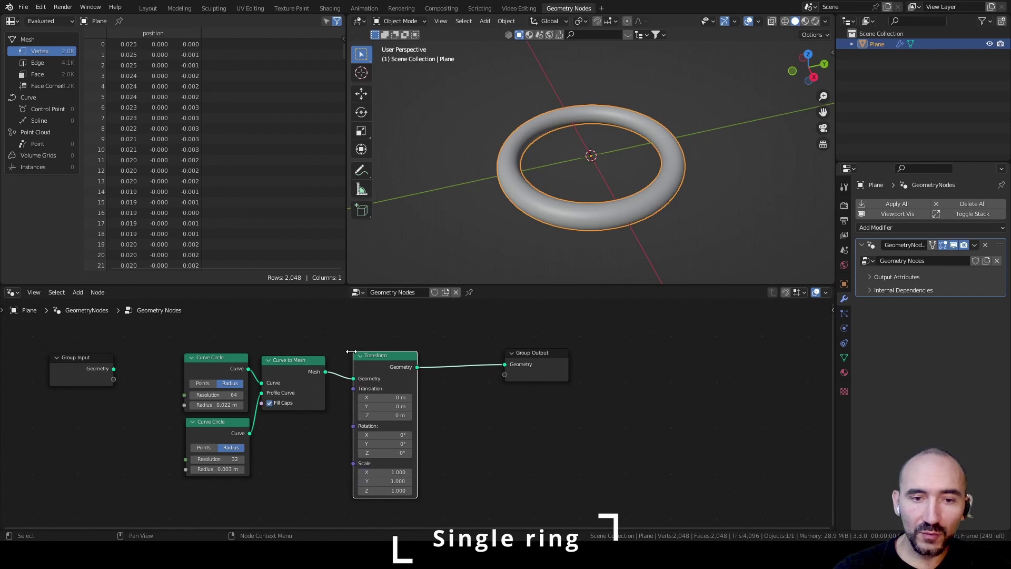
Set the Transform node's Y rotation to 90° and place the node closer to Curve to Mesh.
click(403, 444)
text(90)
key(Return)
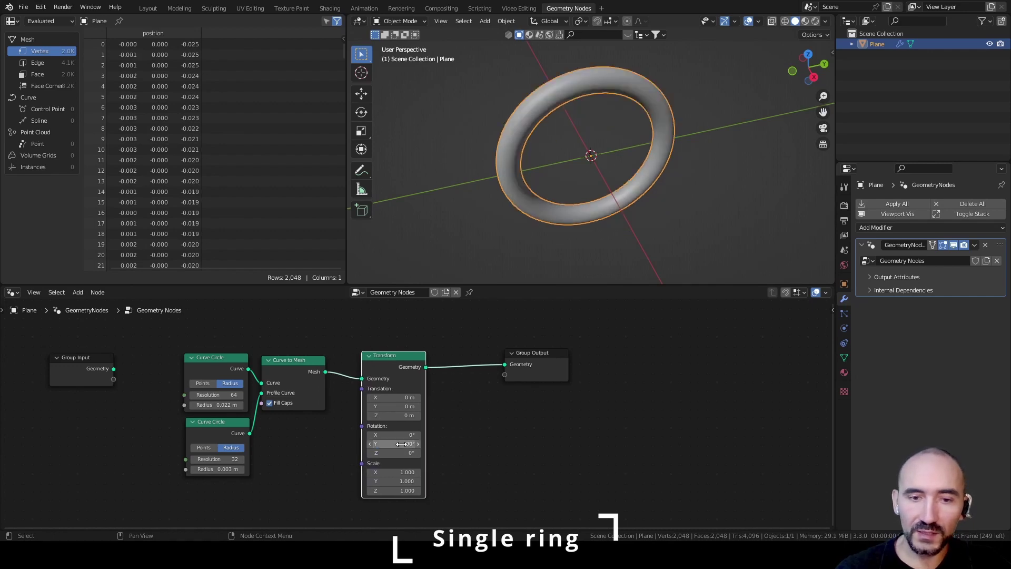
drag(392, 357, 372, 356)
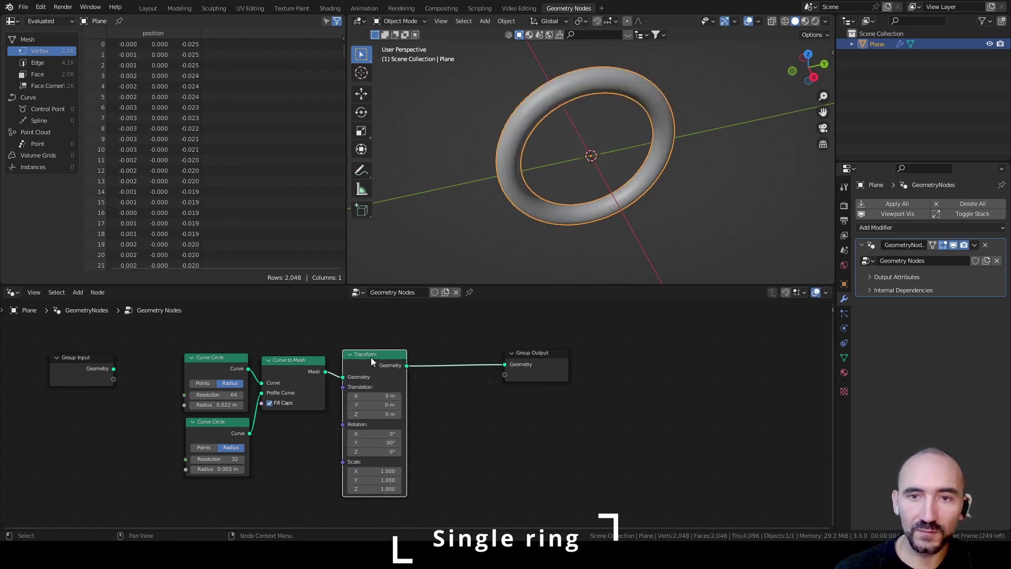
Expose the radius of both Curve Circle nodes as inputs on the Group Input node.
drag(78, 377, 68, 439)
drag(181, 407, 106, 441)
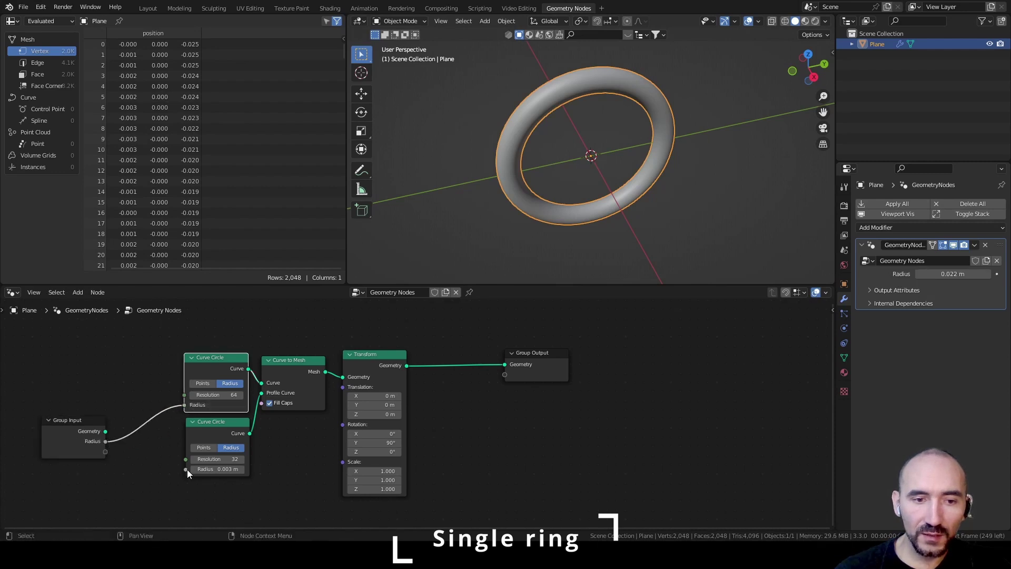
drag(185, 468, 105, 451)
click(589, 408)
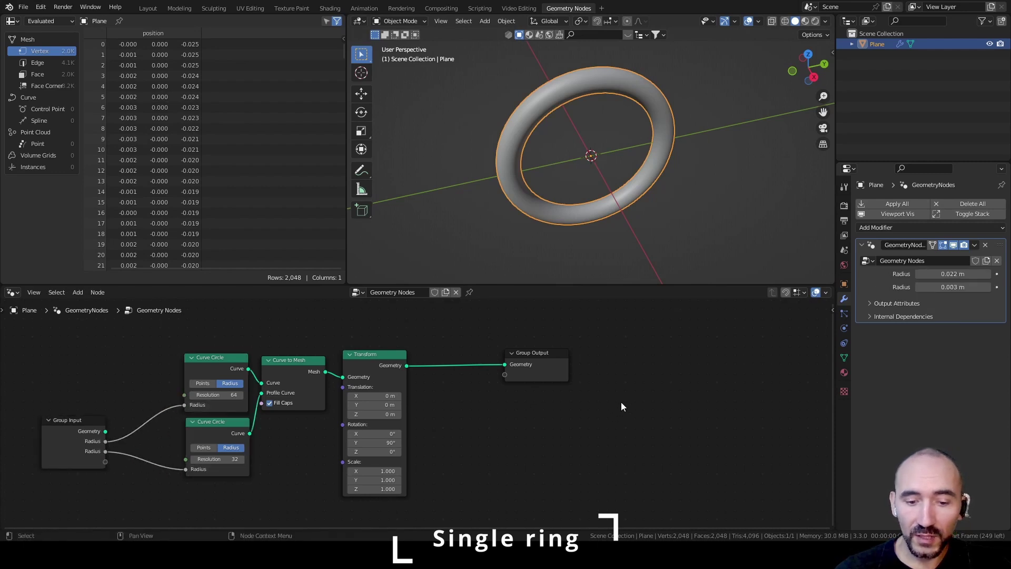
Rename the first Radius group input as "Ring radius".
key(n)
click(827, 380)
click(753, 335)
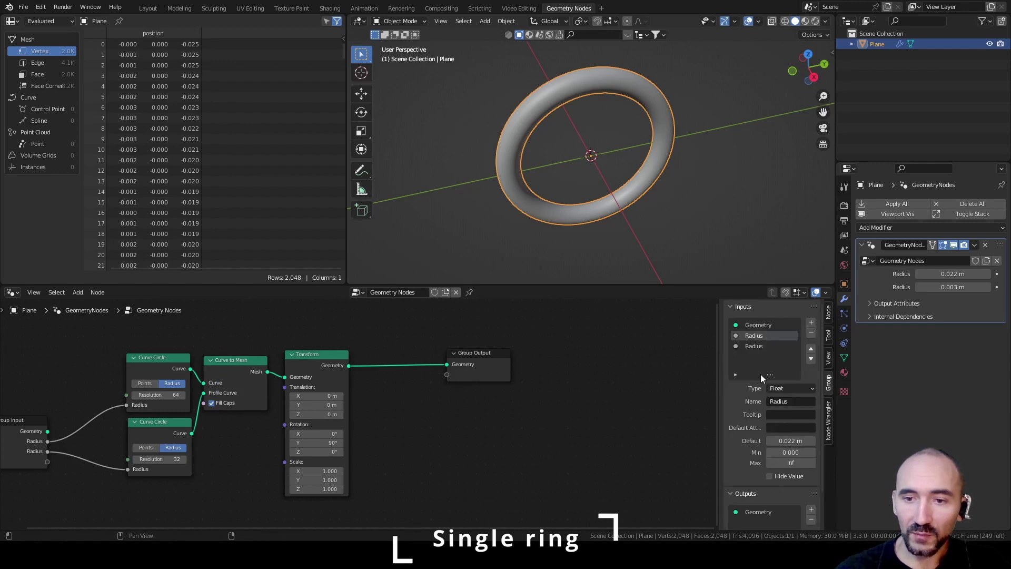
click(790, 401)
text(Ring radius)
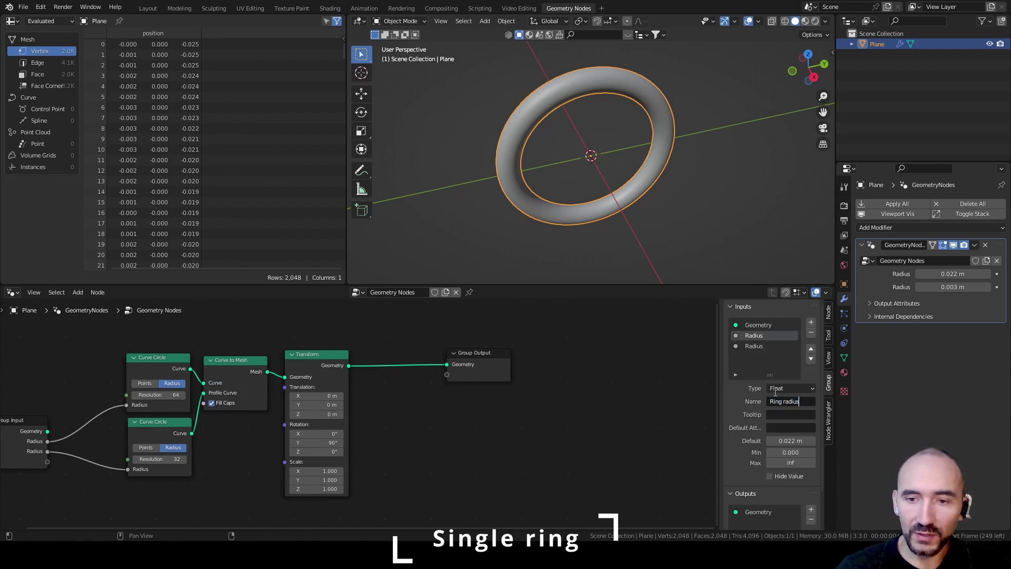
key(Return)
Rename the remaining Radius group input as "Profile radius" and save the file.
click(758, 346)
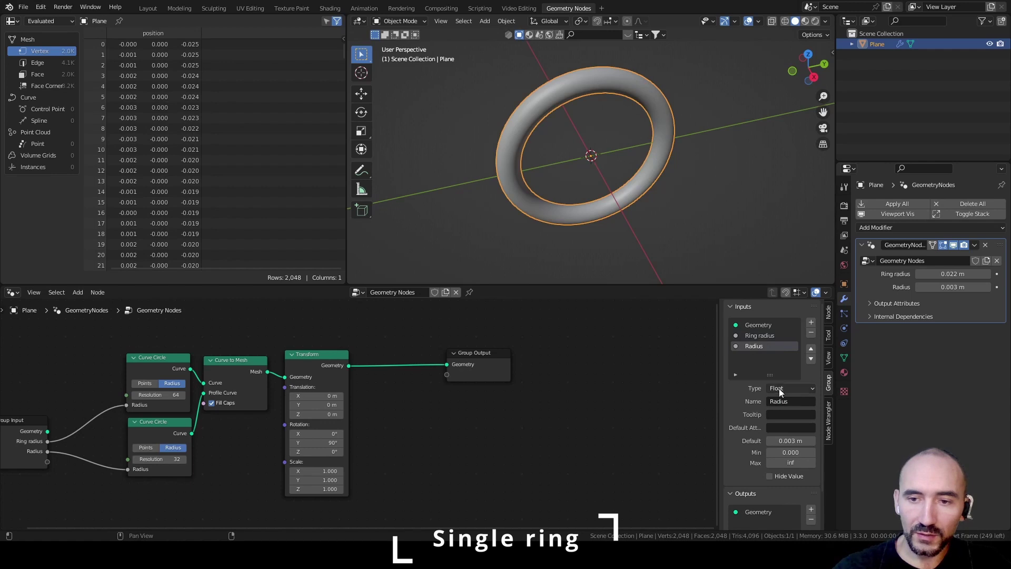
click(786, 401)
text(Profile radius)
key(Return)
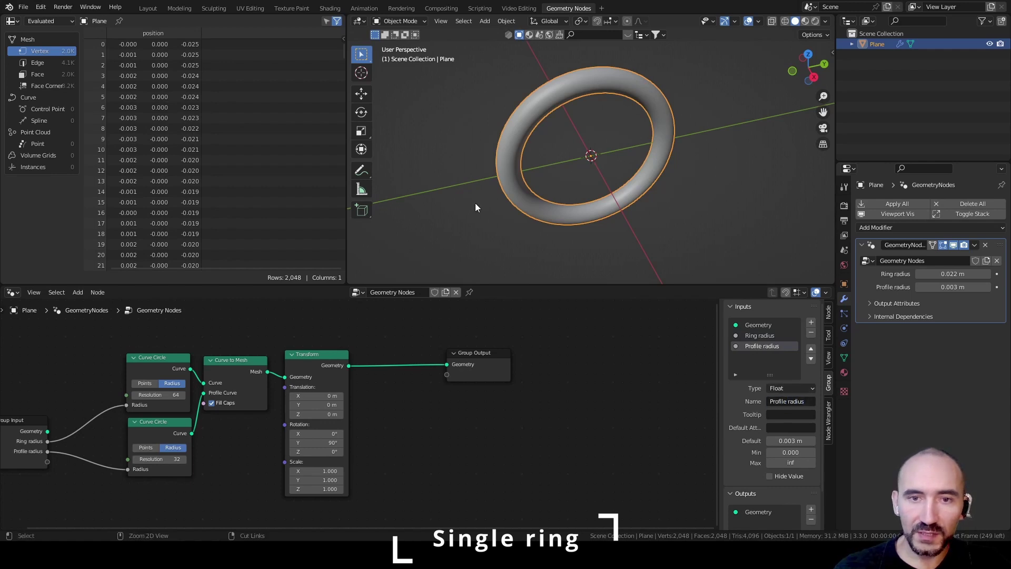
key(ctrl+s)
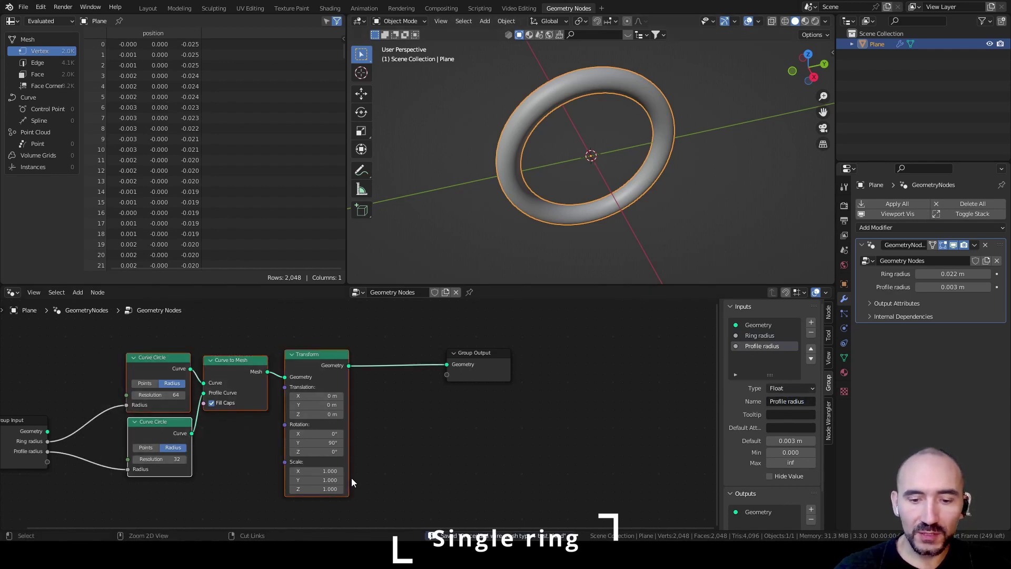
Enclose the Curve Circle, Curve to Mesh and Transform nodes in a frame labelled "Single ring".
key(ctrl+j)
key(F2)
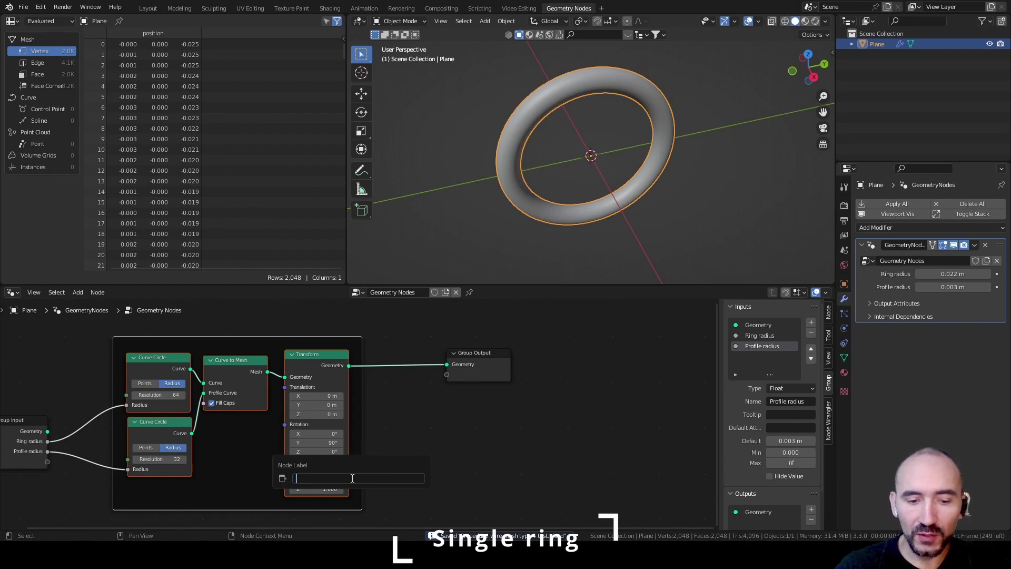
text(Single ring)
key(Return)
Move the Group Output node far away from the Transform node to make room for more nodes.
middle_drag(512, 370, 238, 412)
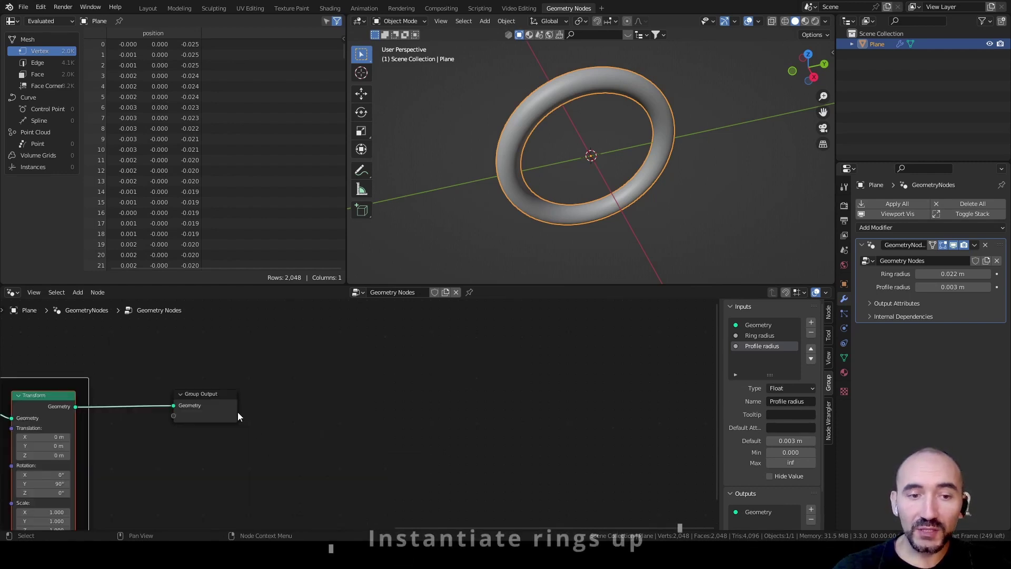
drag(238, 412, 714, 416)
scroll(665, 220, down, 2)
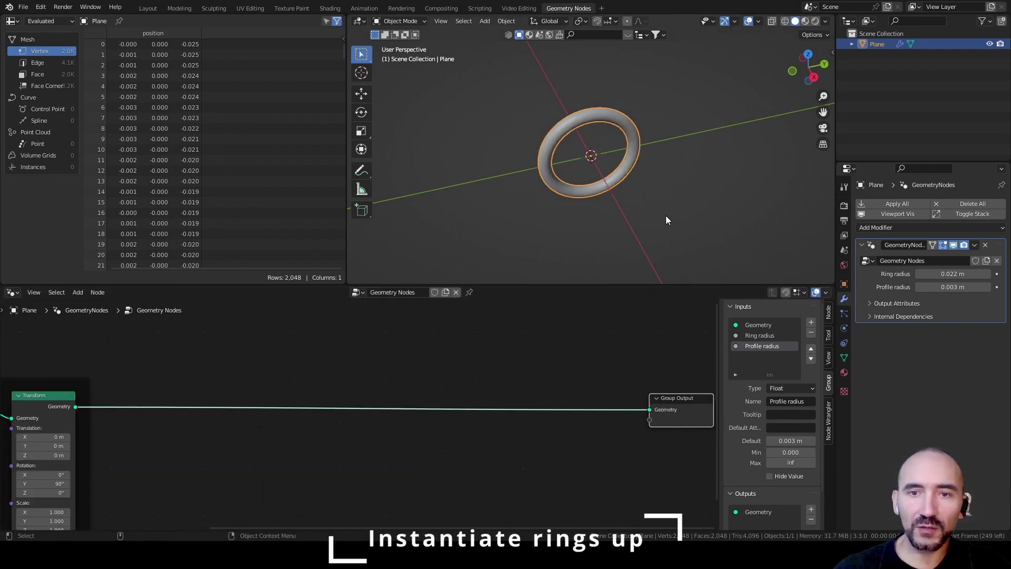
scroll(642, 189, down, 3)
middle_drag(640, 186, 512, 220)
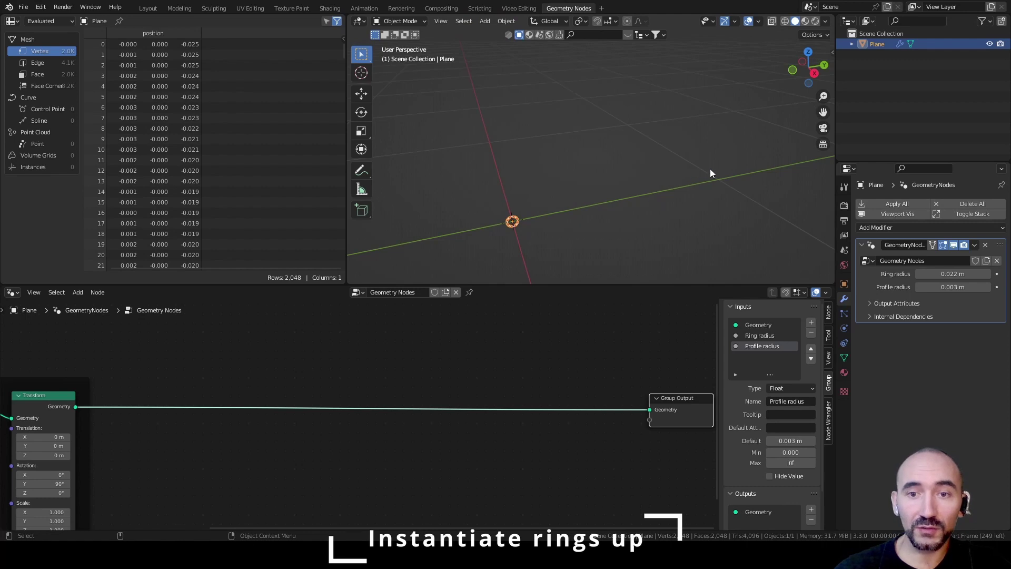
Add a Curve Line node and a Resample Curve node in the space between the Transform and Group Output nodes.
key(F3)
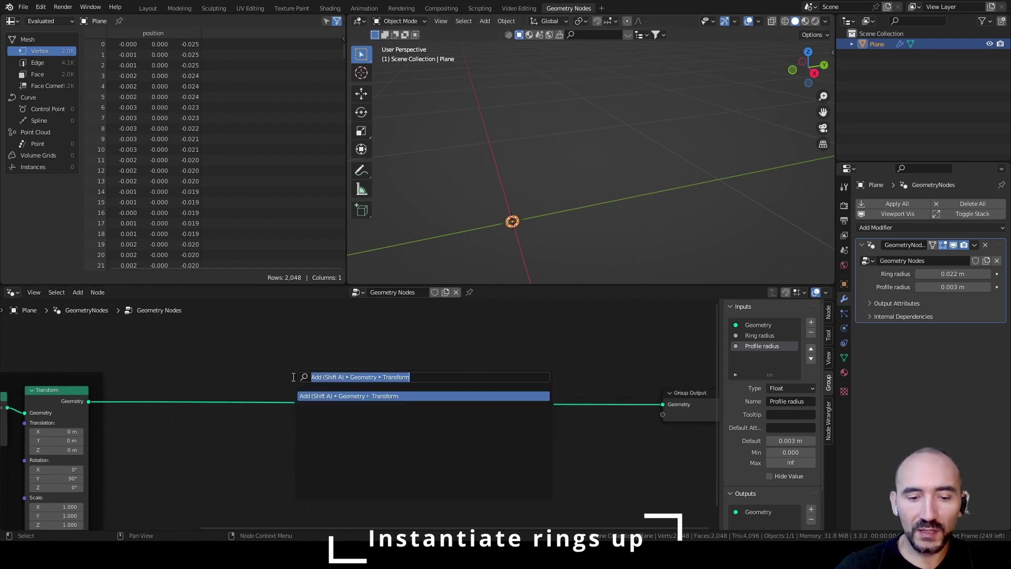
text(cve lin)
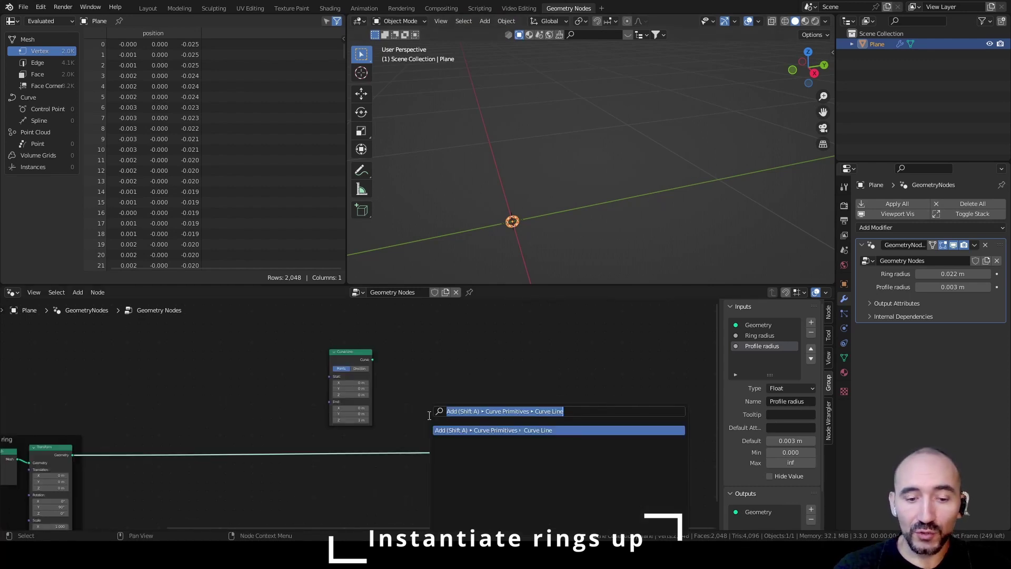
text(resamp)
key(Return)
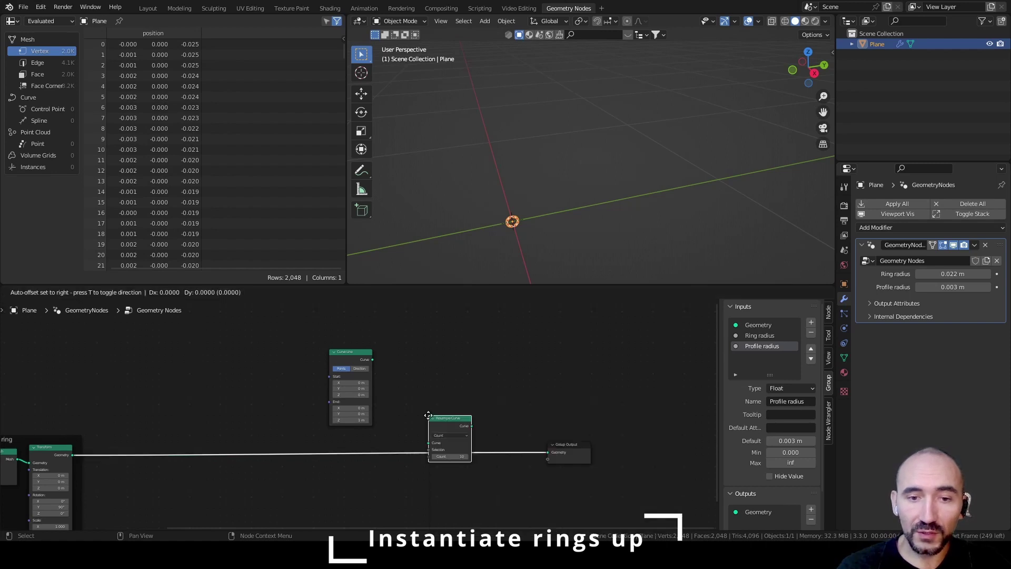
Set the Resample Curve node to Length mode and connect the Curve Line's output to its Curve input.
click(411, 398)
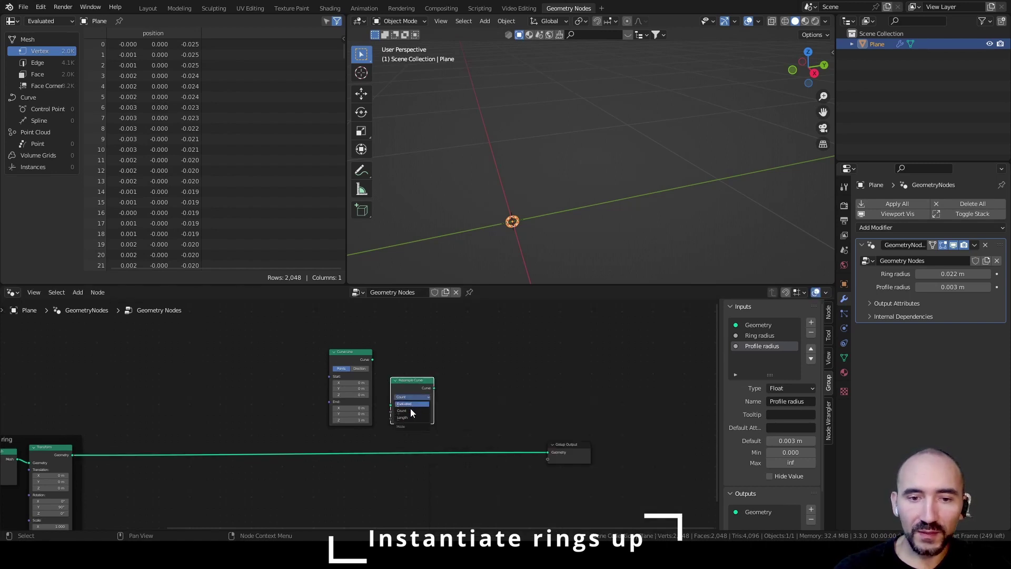
click(410, 411)
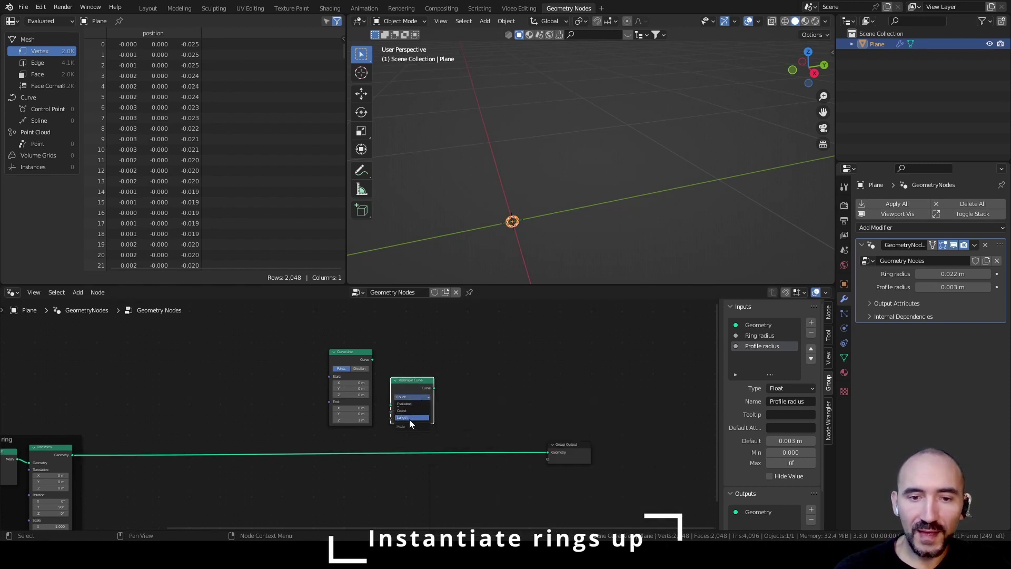
click(537, 208)
scroll(558, 171, up, 4)
mouse_move(519, 219)
shift+middle_down()
mouse_move(558, 171)
mouse_move(596, 190)
mouse_move(514, 216)
shift+middle_up()
scroll(596, 190, up, 5)
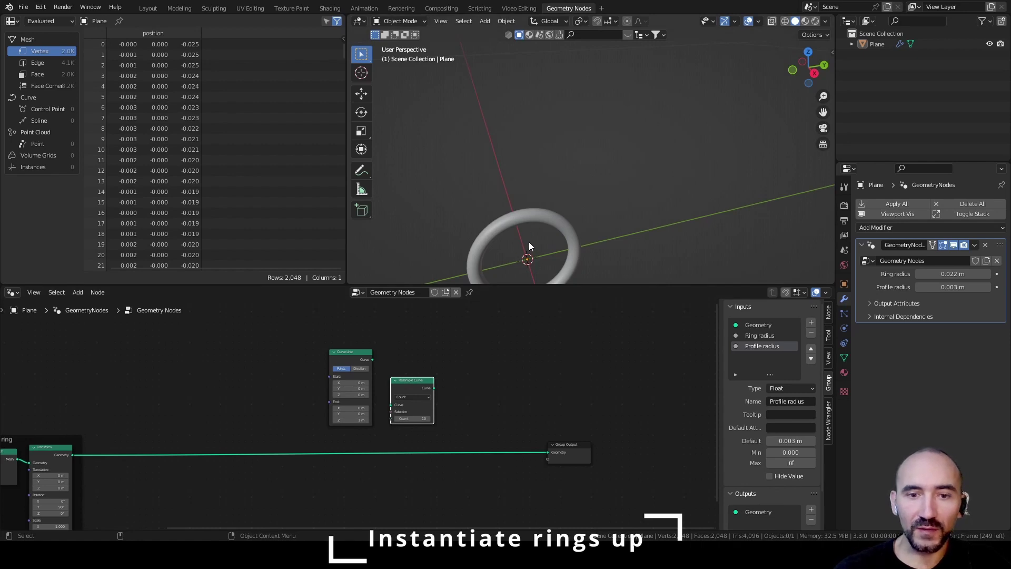
scroll(481, 248, down, 6)
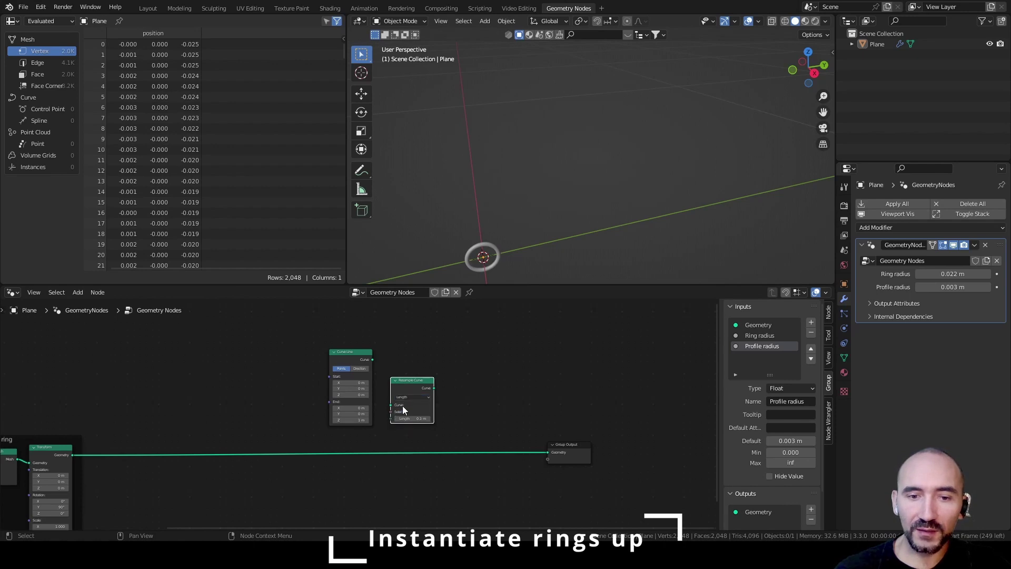
middle_drag(403, 405, 440, 389)
drag(409, 343, 427, 387)
scroll(437, 380, up, 4)
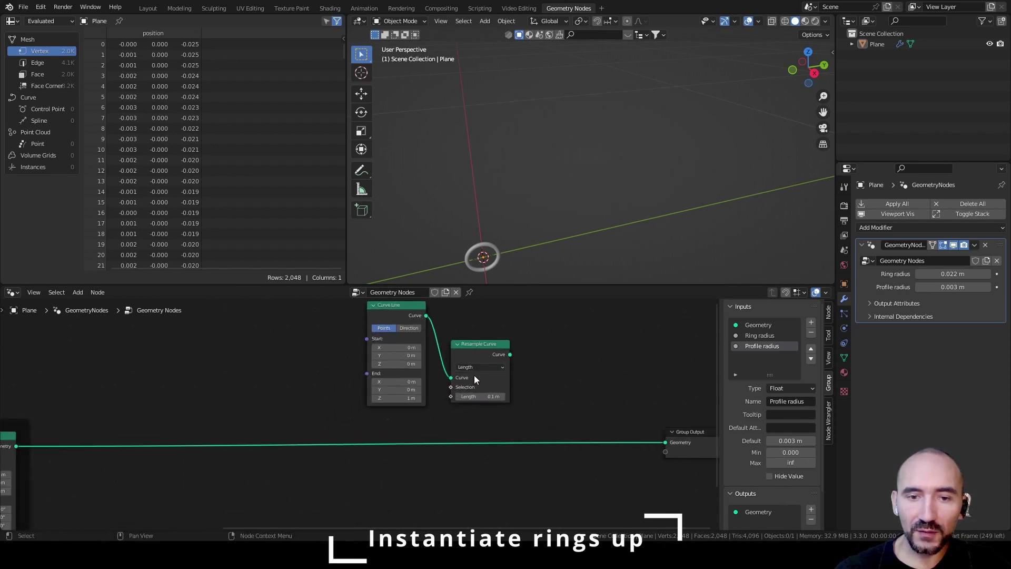
Add an Instance on Points node after the Resample Curve node.
middle_drag(578, 352, 453, 361)
key(F3)
text(instance on)
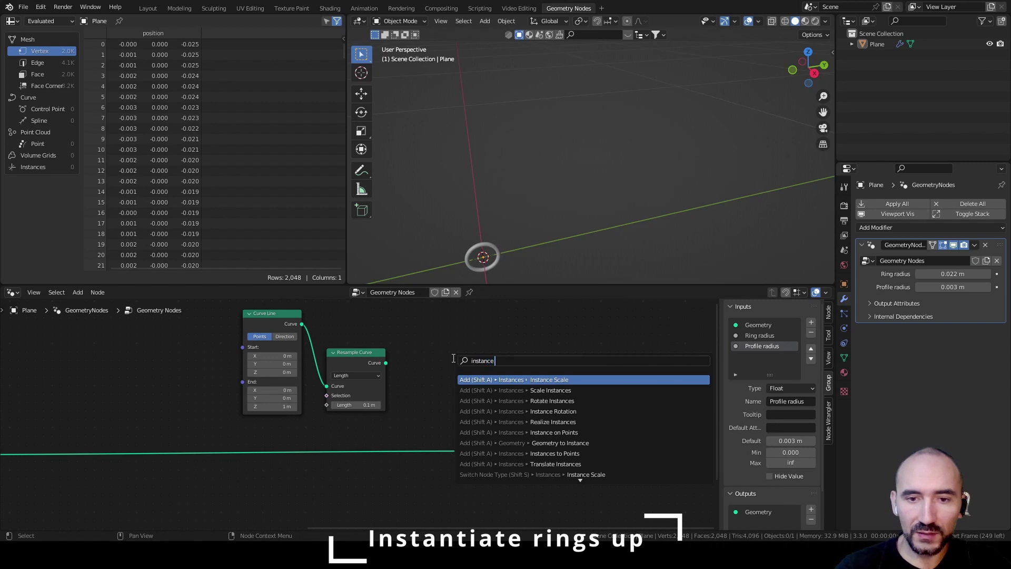
key(Return)
click(452, 302)
scroll(362, 400, down, 8)
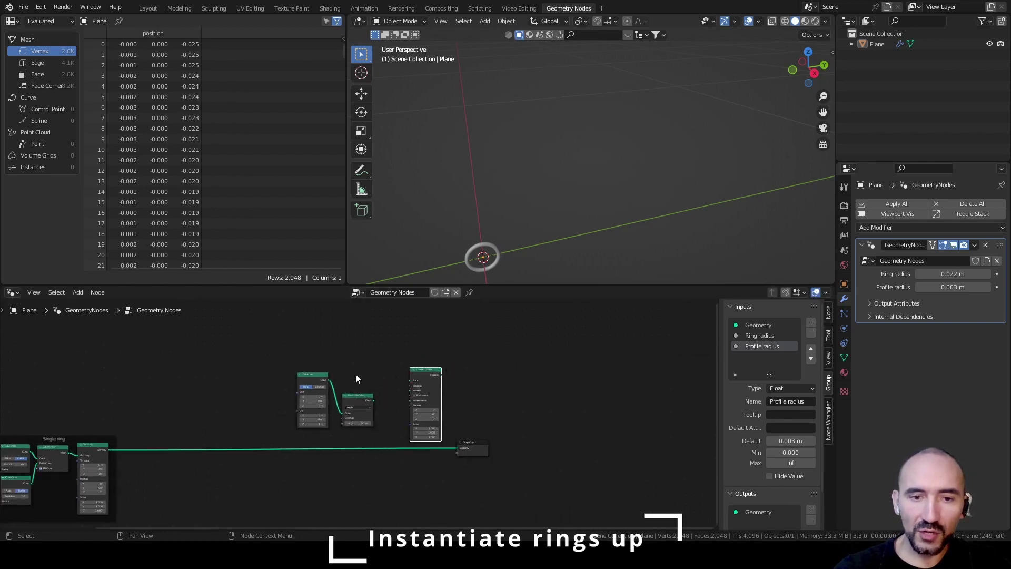
Connect Resample Curve to the Points input of Instance on Points and insert that node into the link between Transform and Group Output.
middle_drag(334, 381, 396, 361)
scroll(362, 385, up, 4)
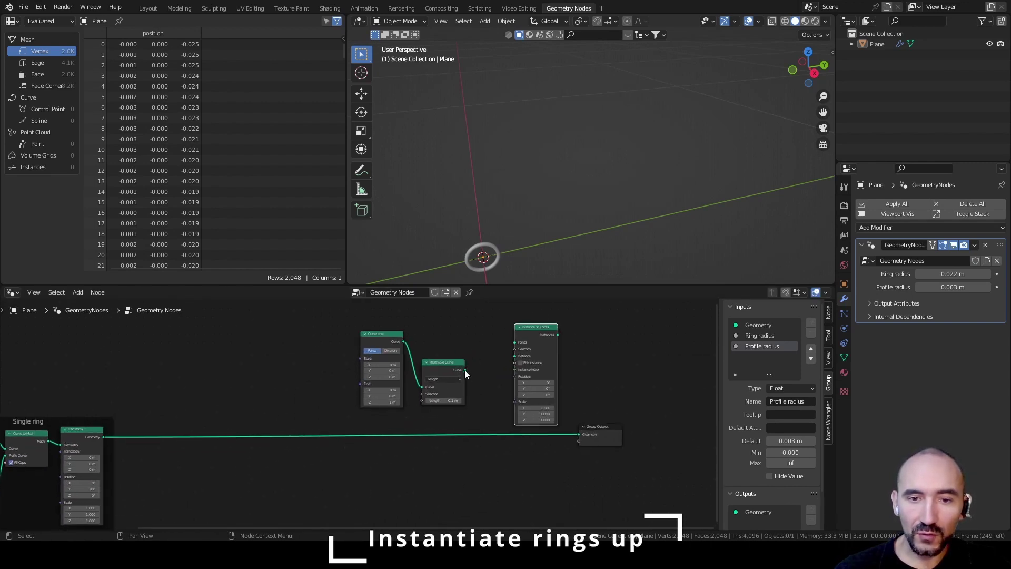
drag(465, 369, 516, 343)
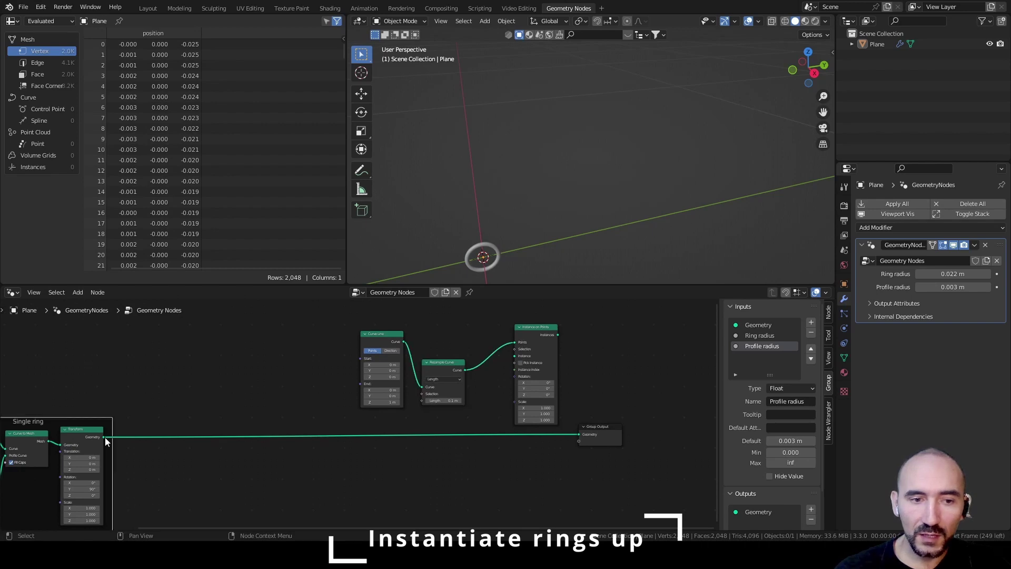
drag(108, 437, 504, 408)
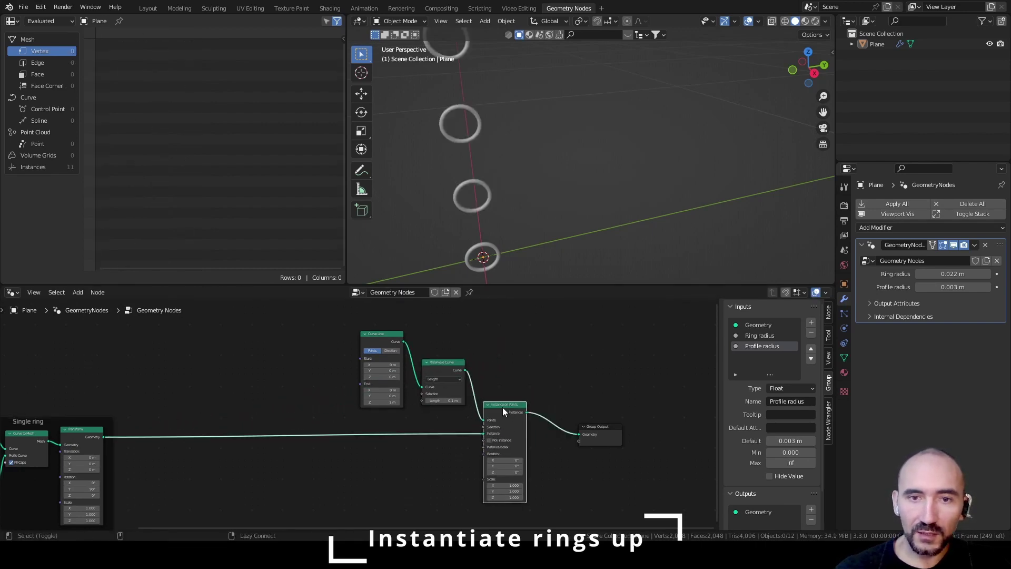
scroll(570, 203, down, 6)
shift+middle_drag(597, 119, 564, 172)
scroll(566, 172, down, 4)
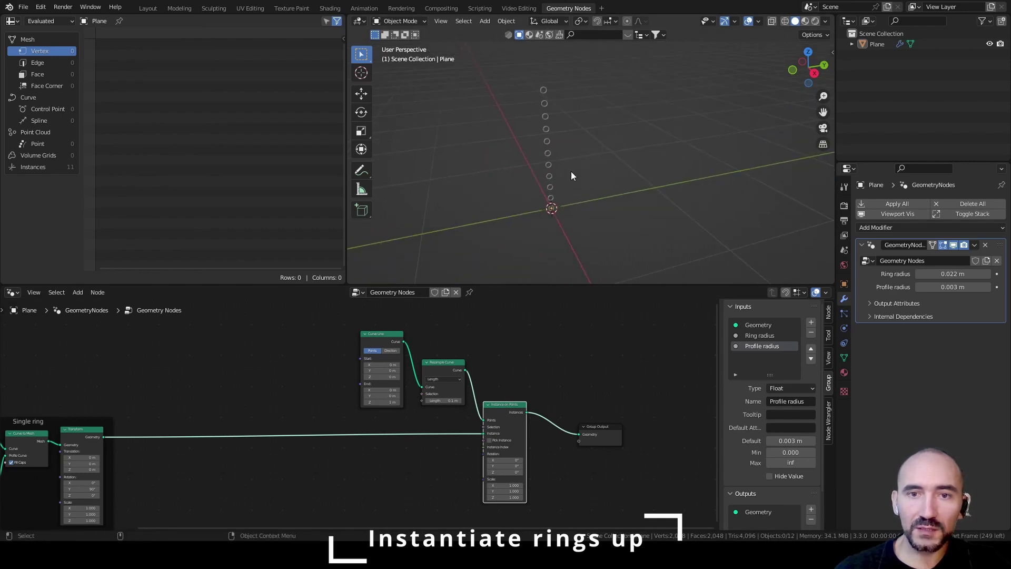
Add a second Group Input node between the Single ring frame and the Curve Line node.
scroll(303, 400, left, 5)
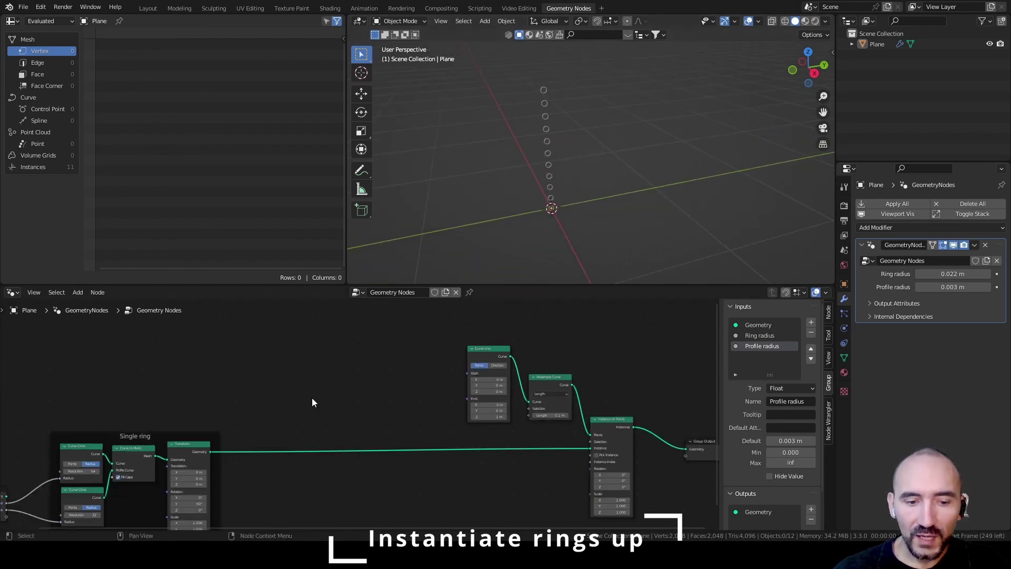
key(F3)
text(group inp)
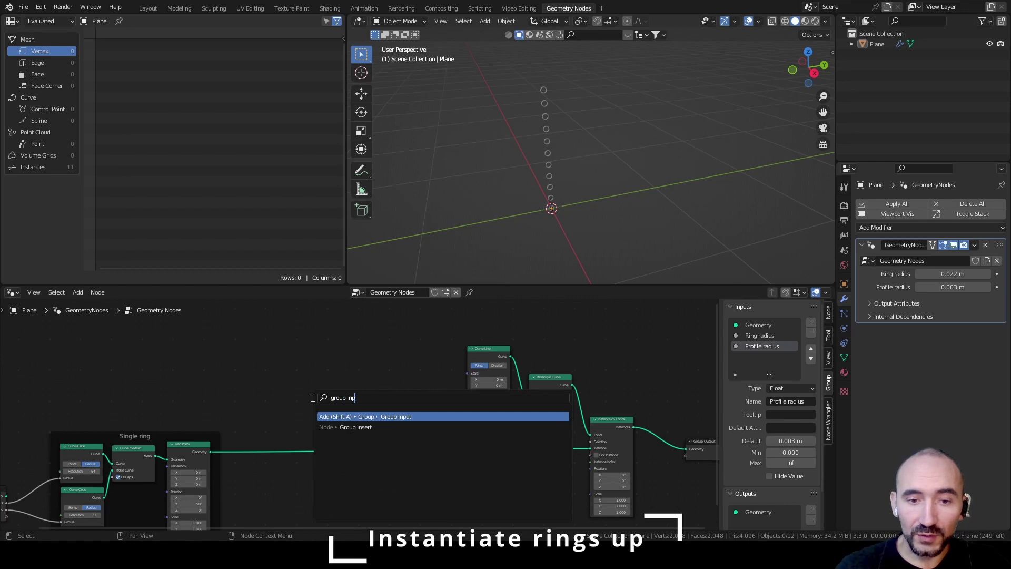
key(Return)
click(363, 397)
scroll(363, 396, up, 2)
drag(308, 360, 244, 388)
middle_drag(411, 403, 340, 413)
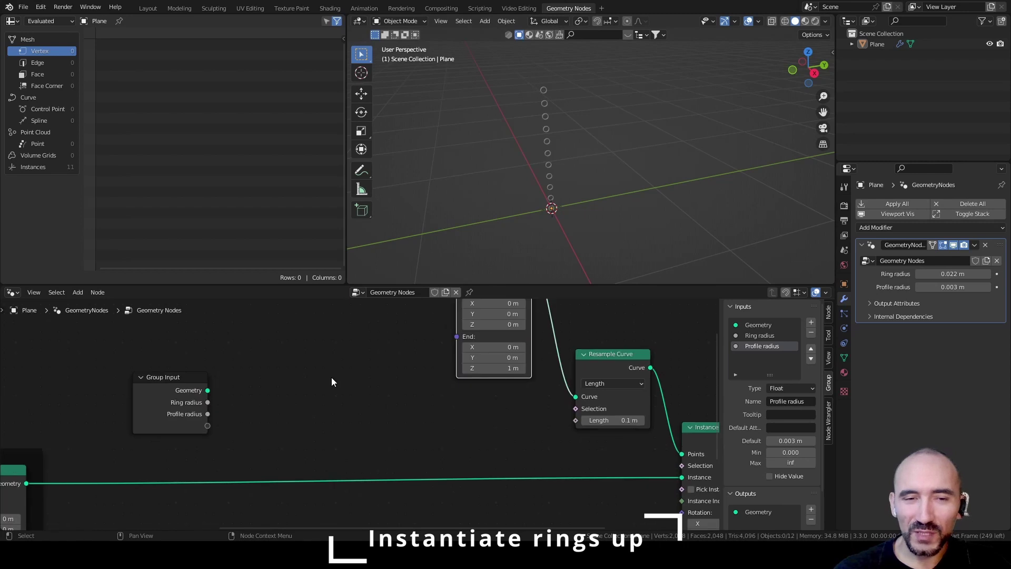
Add a Combine XYZ node beside the Curve Line and connect its vector to the Curve Line's End input.
middle_drag(330, 386, 284, 368)
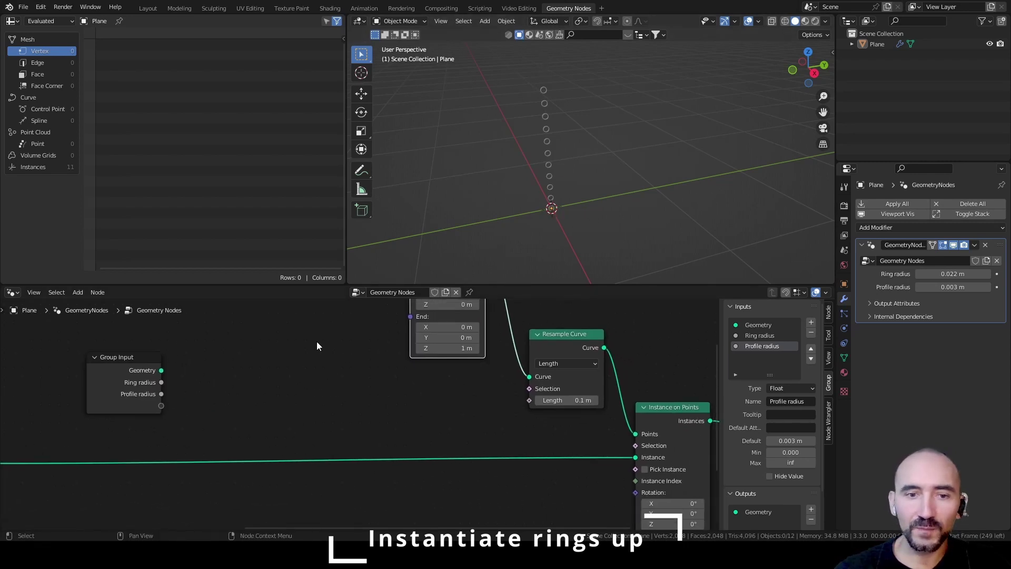
scroll(317, 341, down, 2)
middle_drag(317, 341, 356, 377)
drag(464, 302, 464, 342)
middle_drag(329, 436, 338, 372)
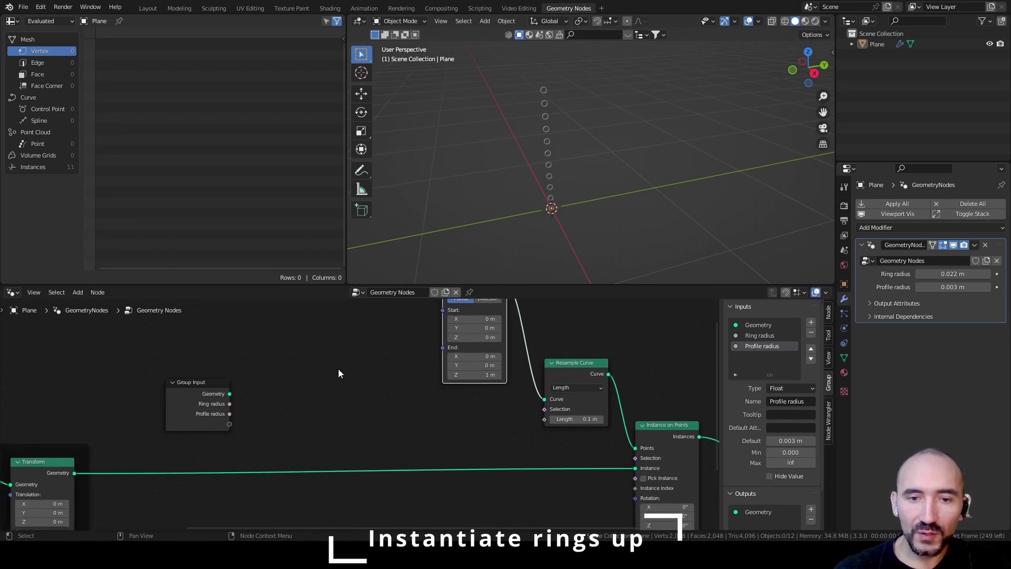
scroll(294, 369, up, 1)
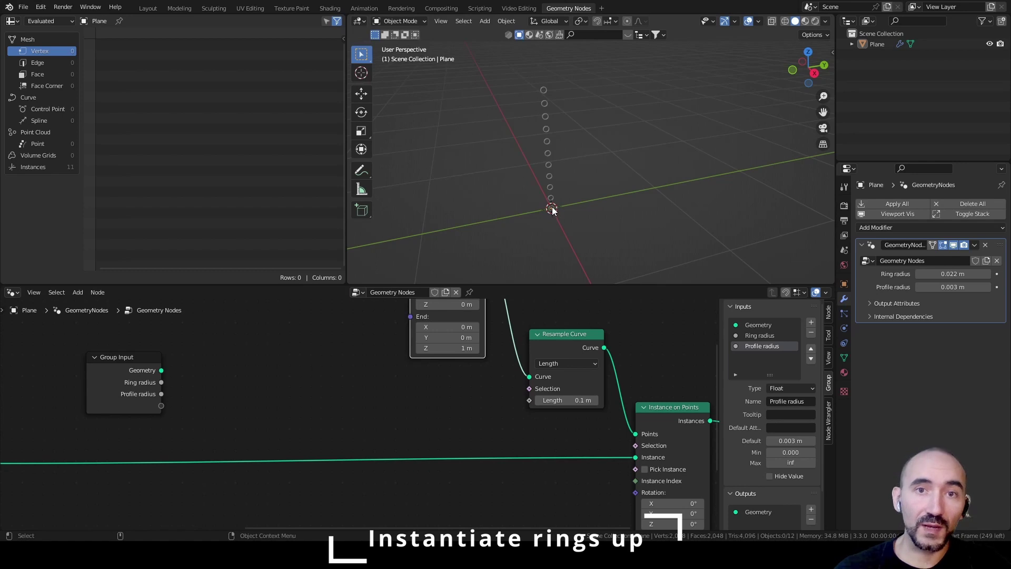
middle_drag(270, 354, 292, 388)
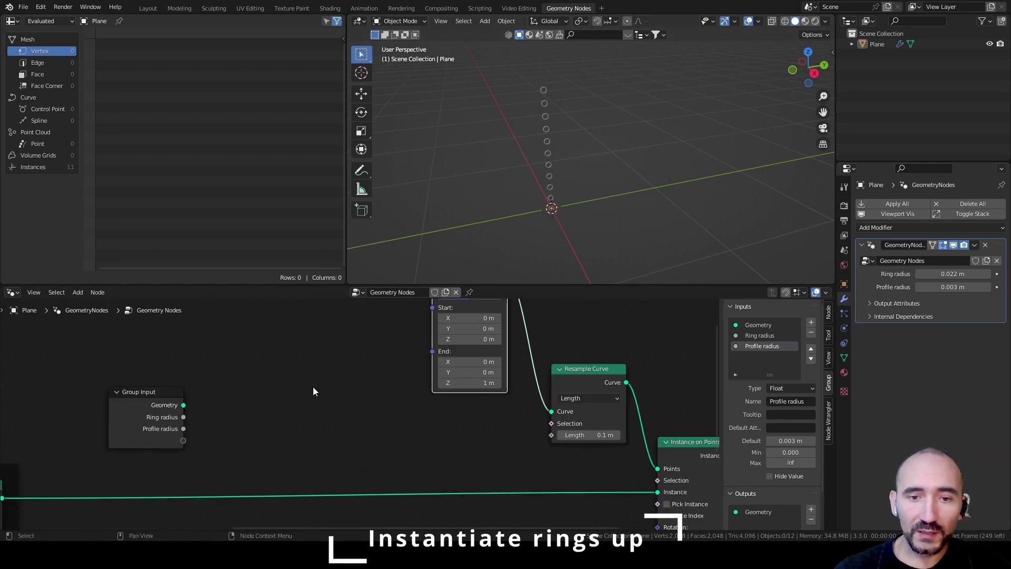
key(F3)
text(combine)
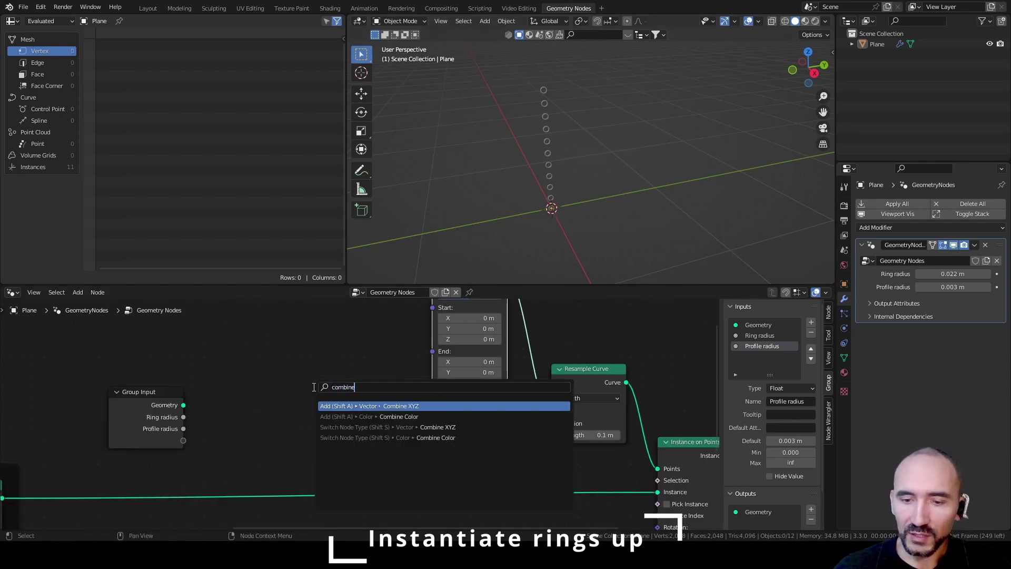
key(Return)
click(392, 345)
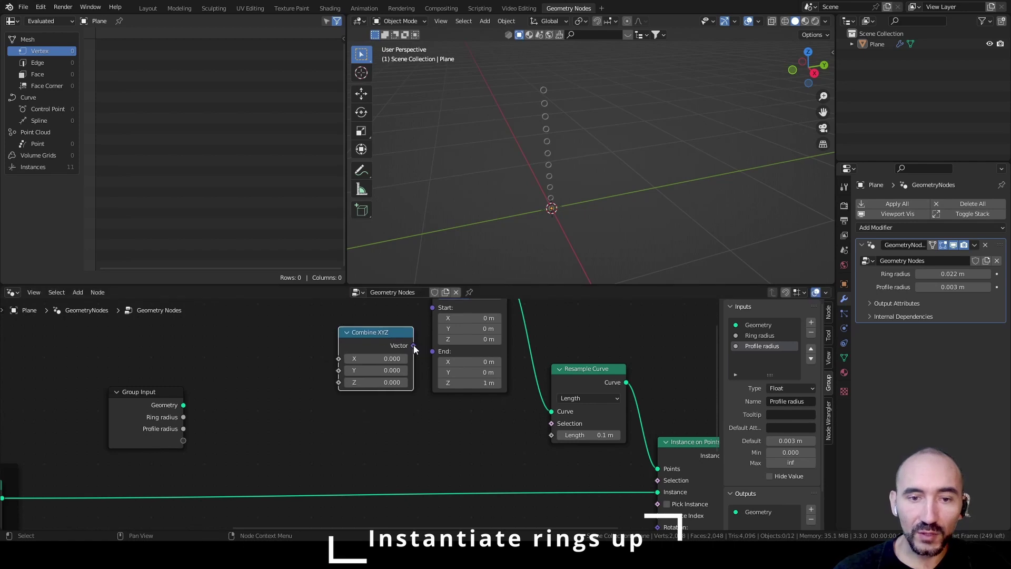
drag(413, 346, 432, 352)
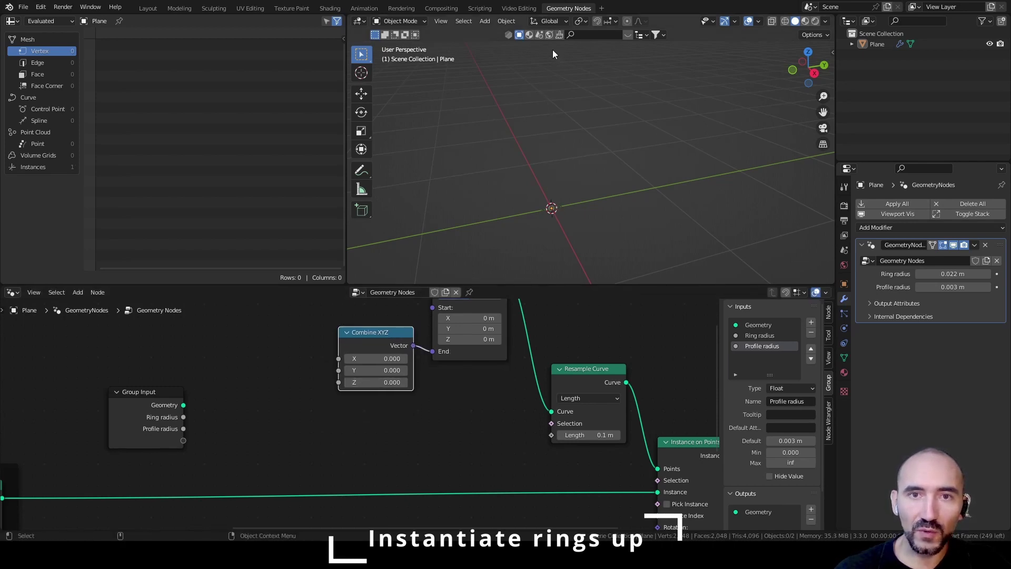
Expose the Combine XYZ node's Z value as a new group input and rename it "Height".
scroll(336, 380, up, 1)
drag(337, 379, 169, 442)
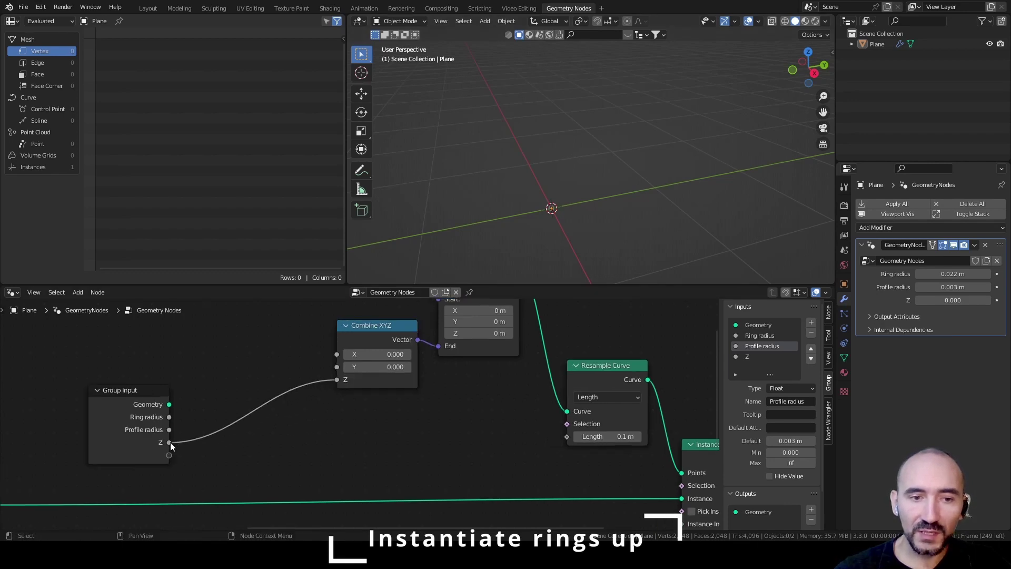
click(751, 356)
click(776, 400)
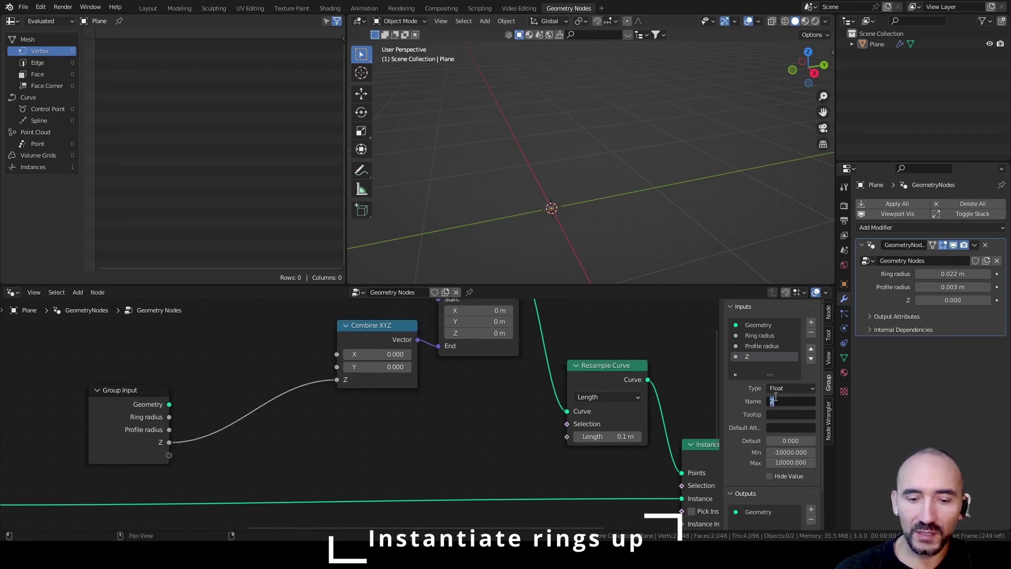
text(Height)
key(Return)
Set the Height input's minimum to 0 and move it above Ring radius in the group inputs.
click(790, 452)
text(0)
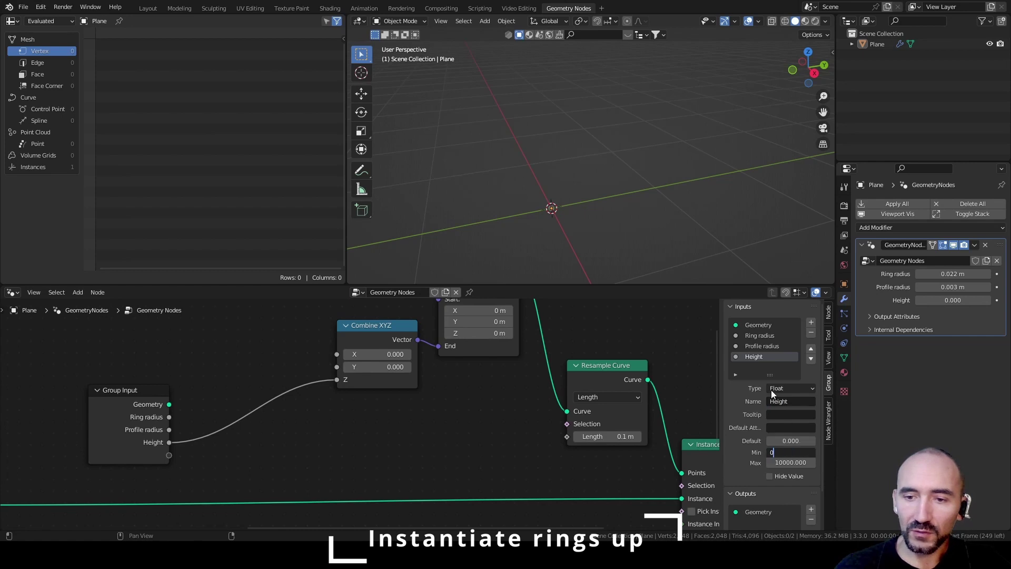
key(Return)
scroll(271, 388, down, 2)
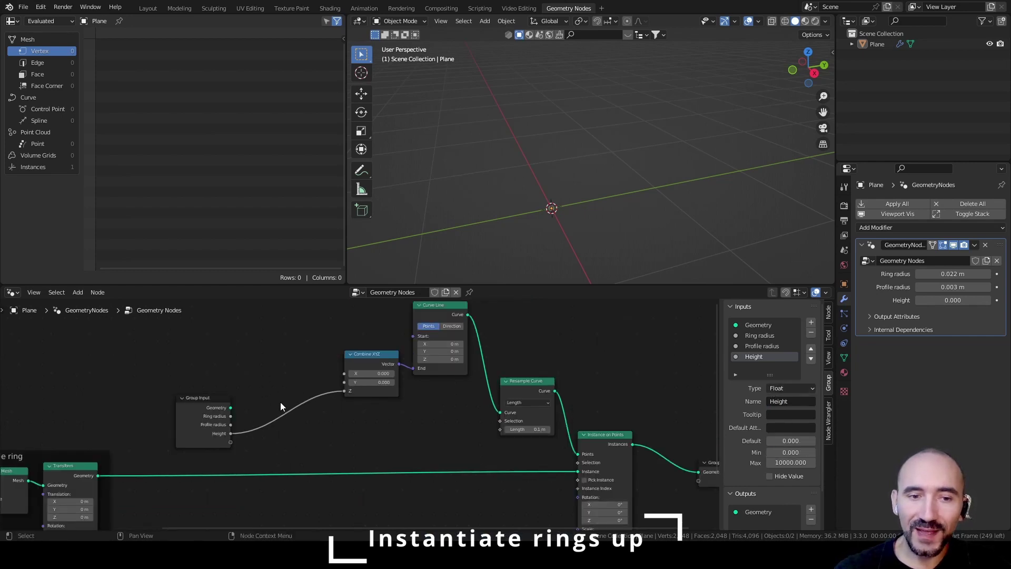
click(811, 349)
click(810, 349)
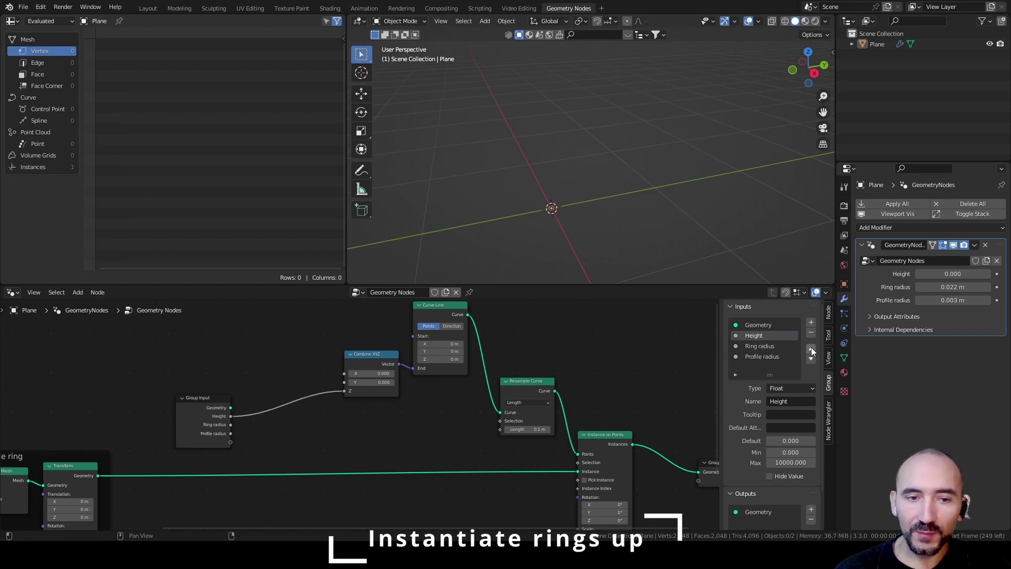
Insert a Math node set to Snap between Height and the Combine XYZ node's Z, using Ring radius as its increment.
scroll(371, 424, up, 1)
key(F3)
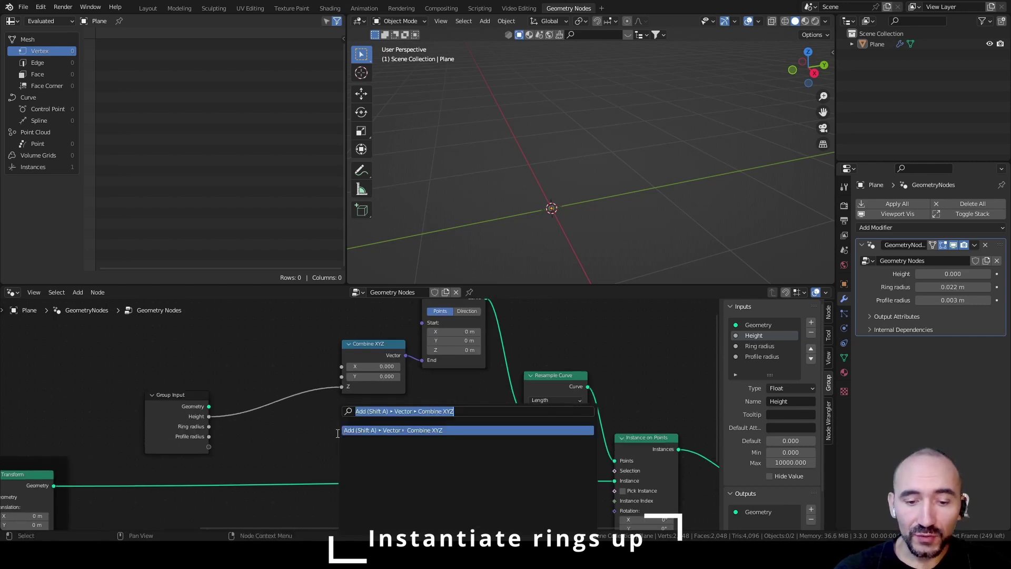
text(math)
key(Return)
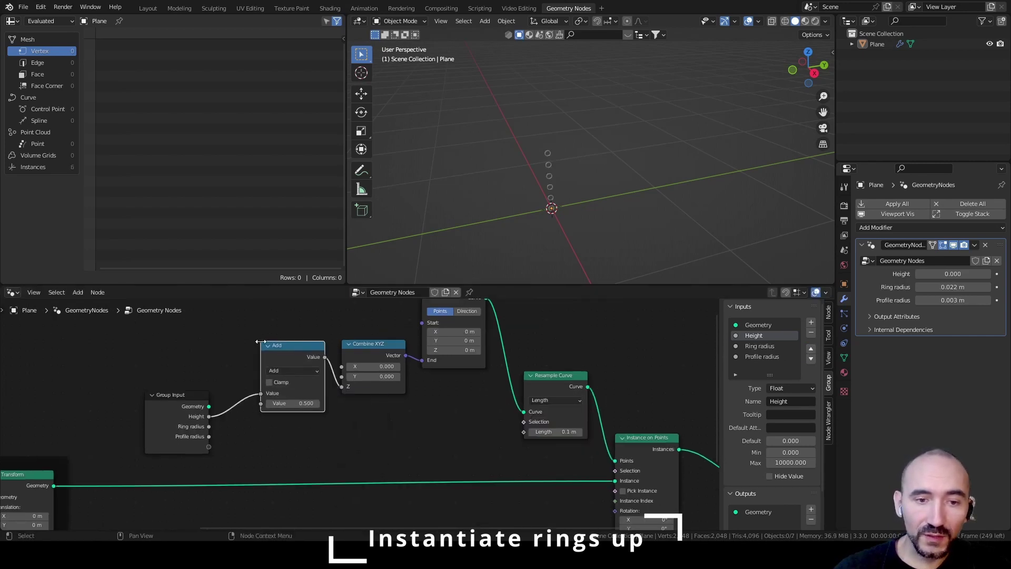
click(305, 370)
click(305, 371)
click(383, 436)
scroll(315, 431, up, 4)
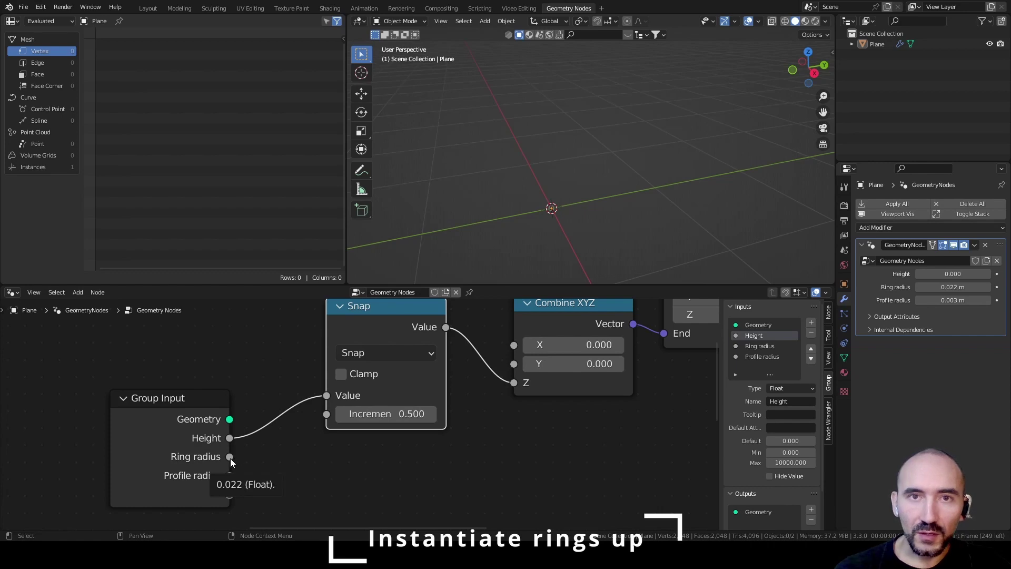
drag(232, 457, 326, 418)
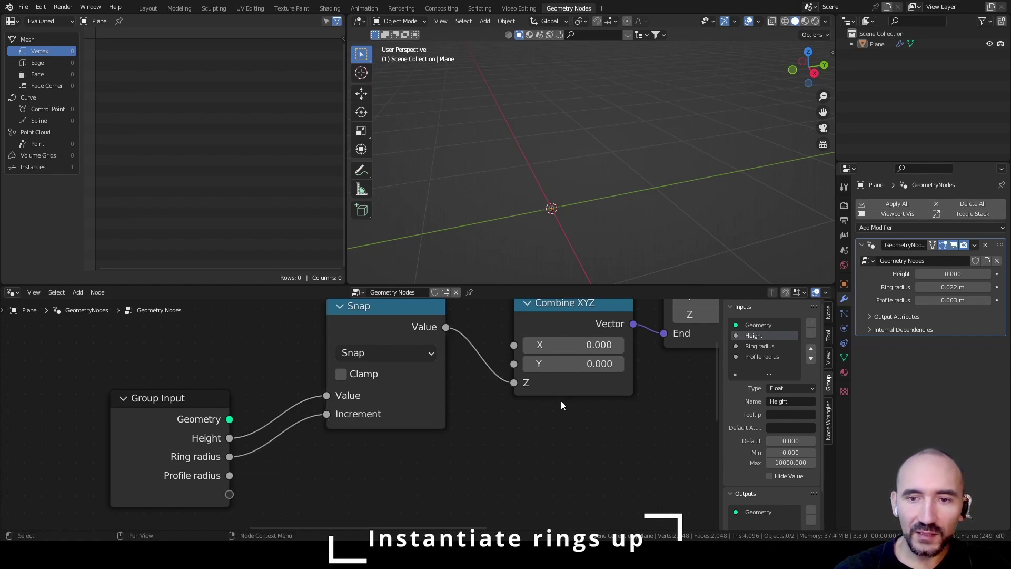
Raise the modifier's Height value to about 0.790.
scroll(561, 402, down, 3)
middle_drag(560, 402, 451, 423)
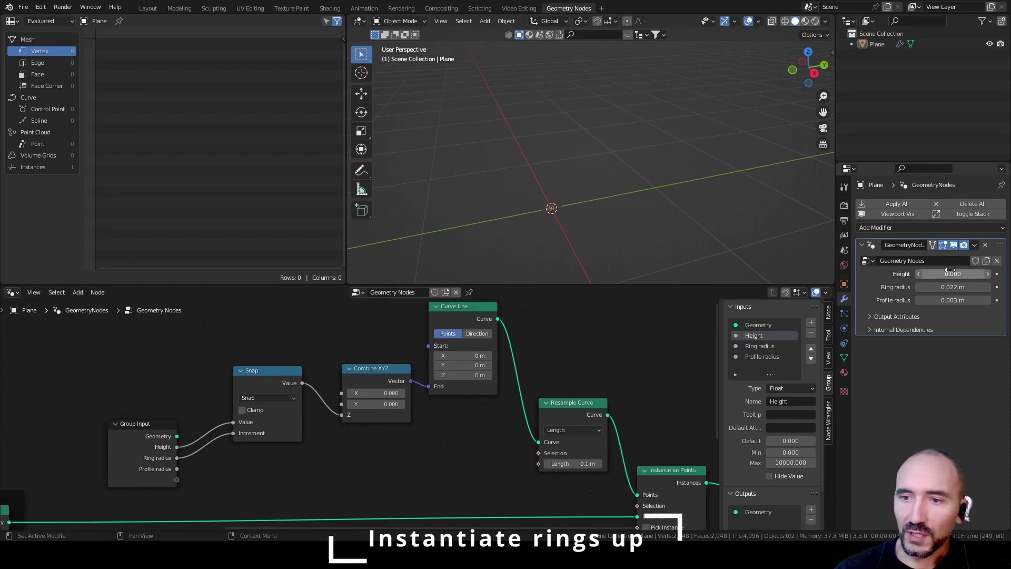
drag(950, 271, 973, 270)
drag(952, 274, 990, 274)
middle_drag(427, 453, 406, 423)
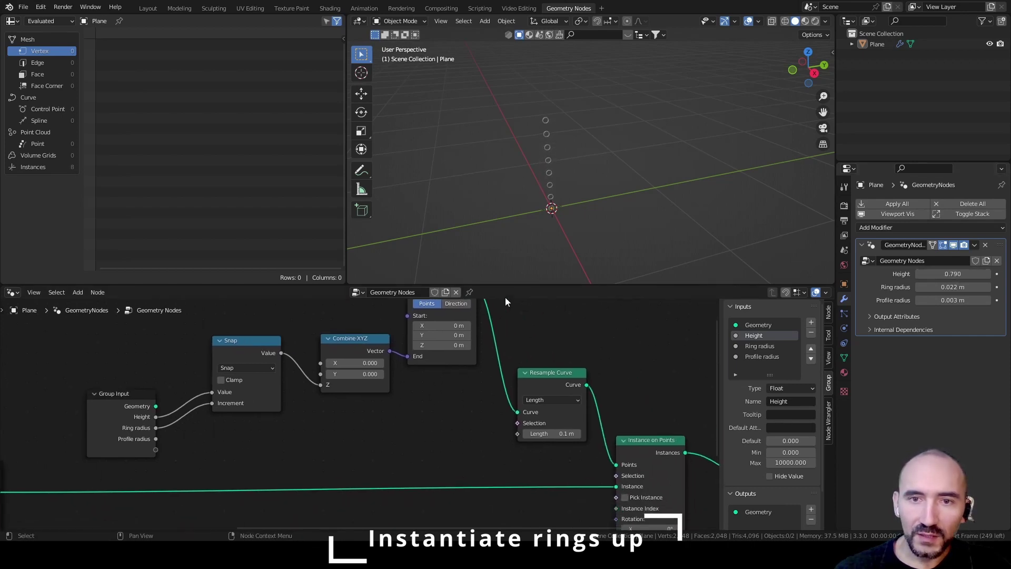
Drive the Resample Curve node's Length with the group input's Ring radius.
scroll(235, 438, up, 1)
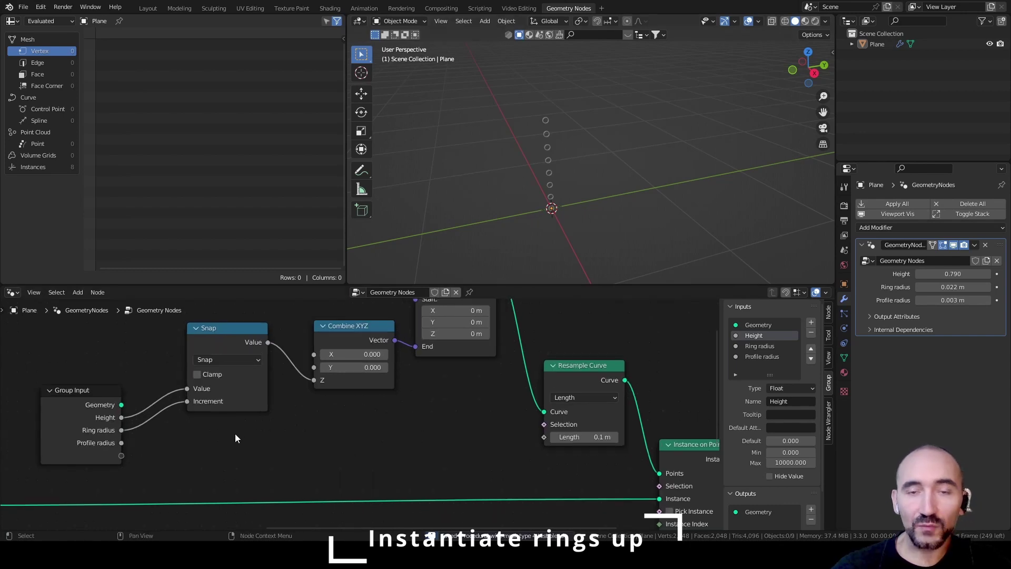
drag(122, 429, 543, 437)
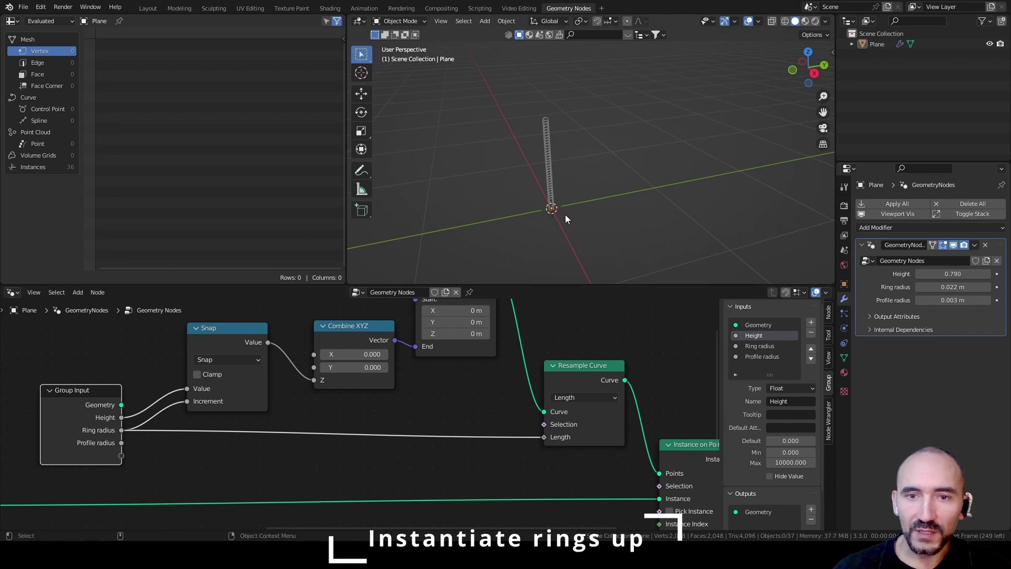
middle_drag(565, 214, 592, 173)
scroll(591, 166, up, 4)
scroll(589, 165, up, 3)
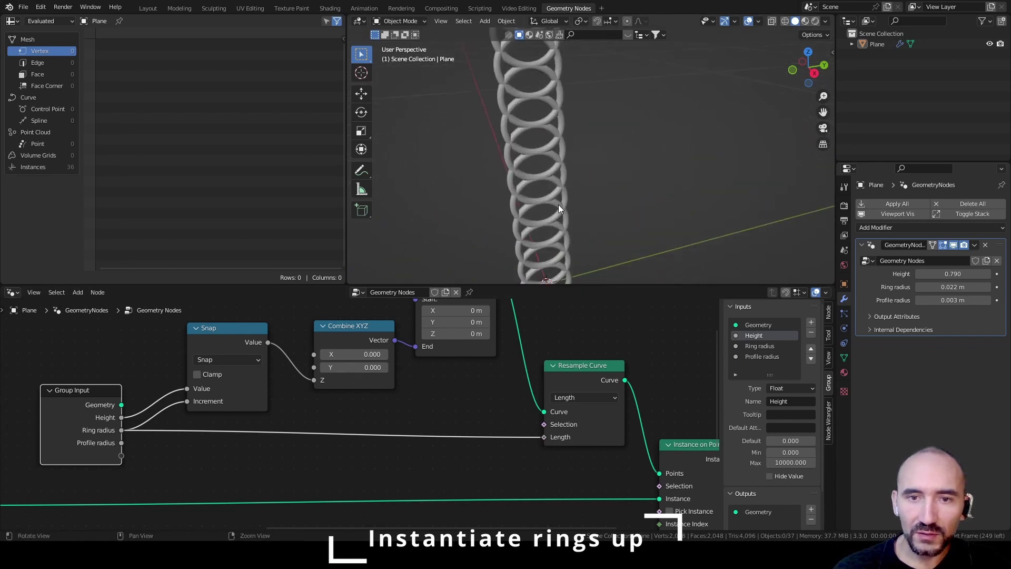
scroll(589, 102, up, 4)
shift+middle_drag(558, 204, 570, 178)
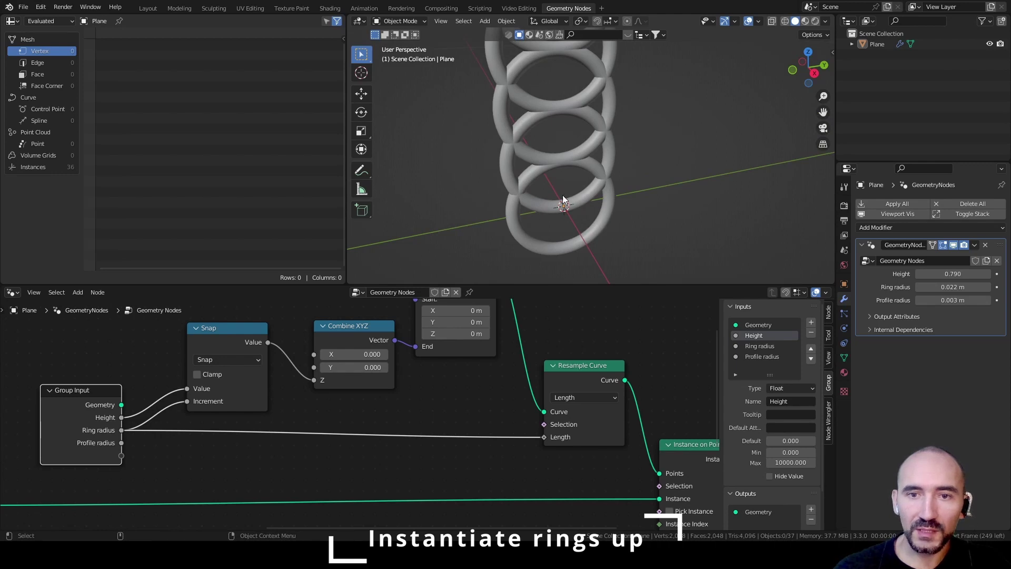
Add a Multiply node doubling Ring radius and feed its result to Snap's Increment and Resample Curve's Length.
scroll(212, 336, down, 2)
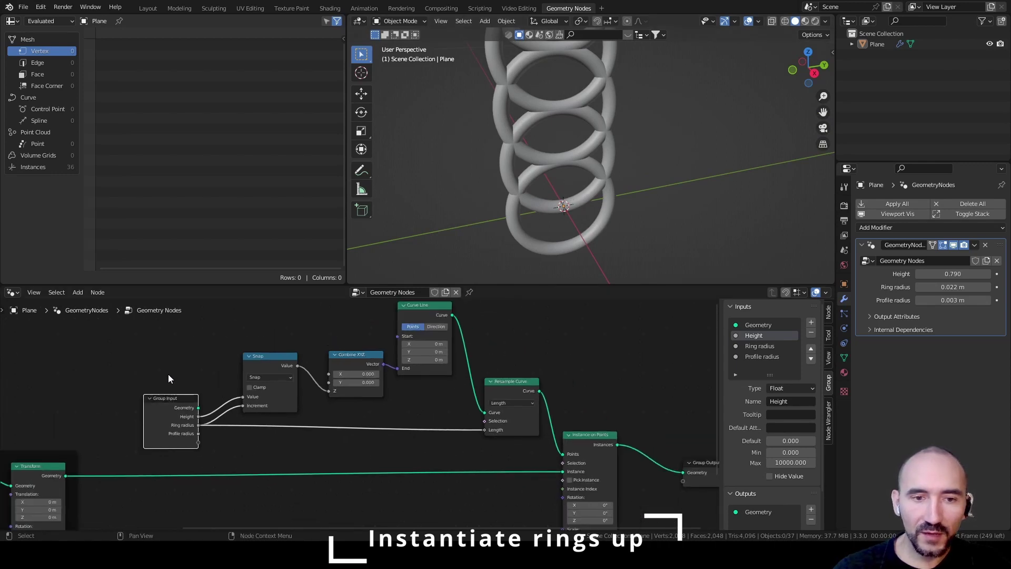
drag(199, 432, 180, 447)
text(mul)
key(Return)
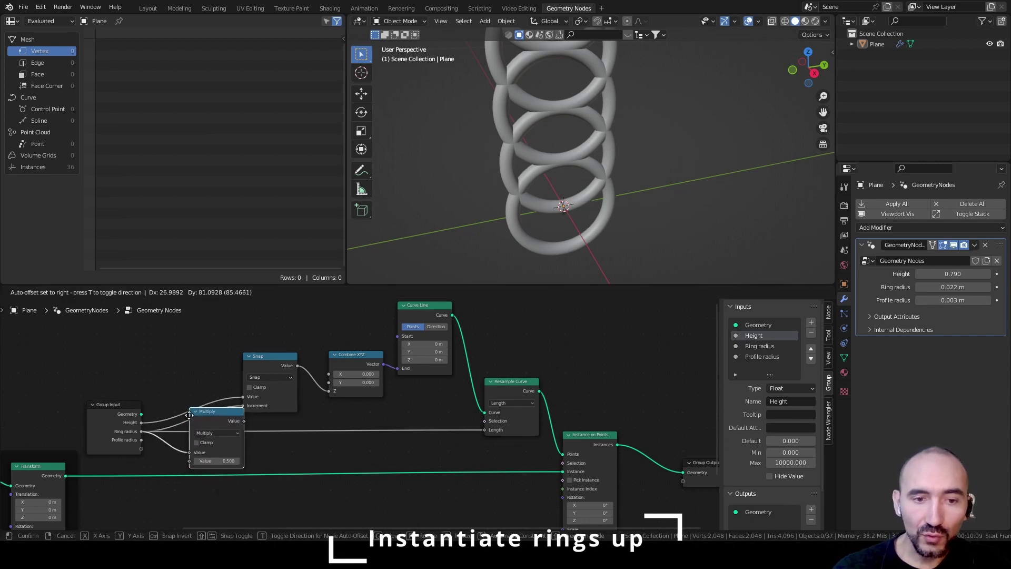
click(190, 415)
drag(235, 414, 488, 428)
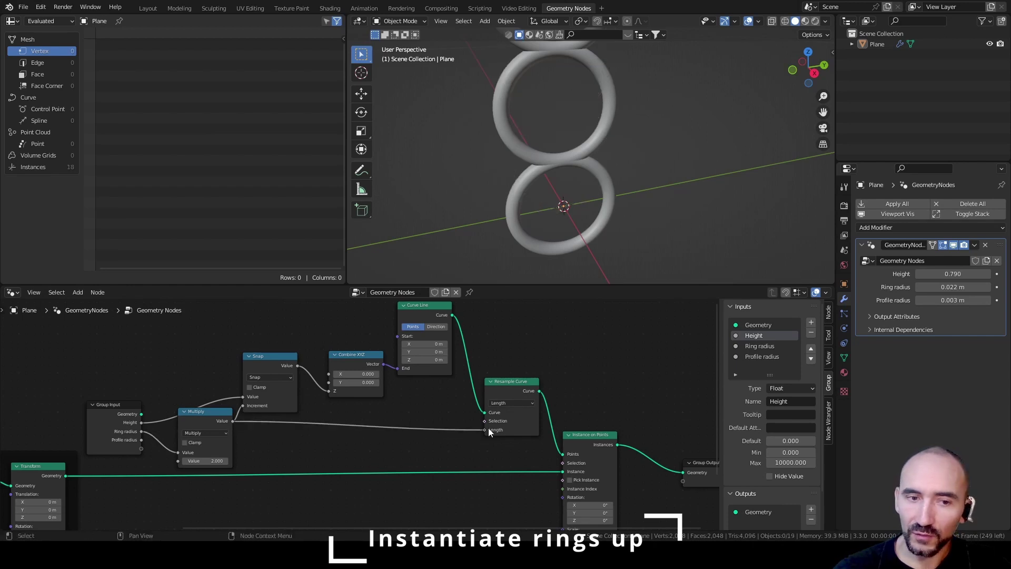
Collapse the Snap and Combine XYZ nodes and rearrange them with the Multiply and Group Input nodes into a tidier row.
mouse_move(636, 150)
middle_down()
mouse_move(629, 156)
mouse_move(580, 125)
mouse_move(630, 143)
middle_up()
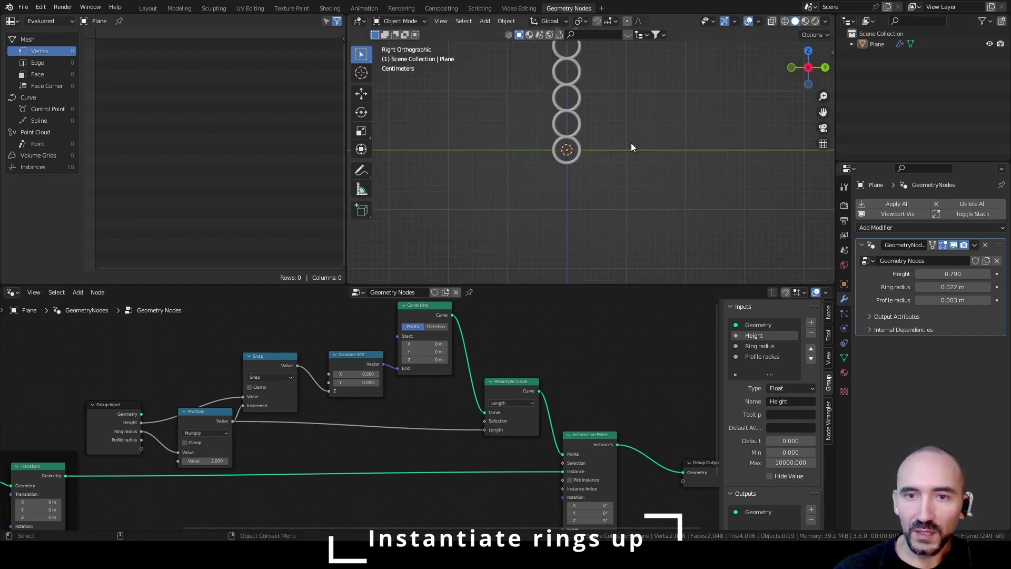
scroll(630, 144, up, 6)
shift+middle_drag(614, 98, 608, 189)
scroll(607, 190, up, 1)
click(360, 353)
key(h)
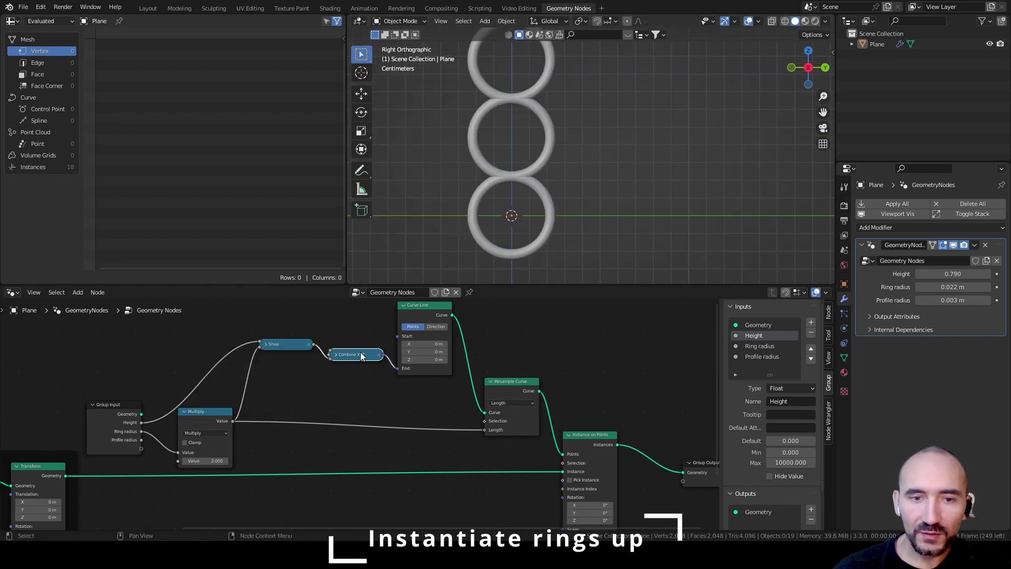
drag(361, 356, 369, 368)
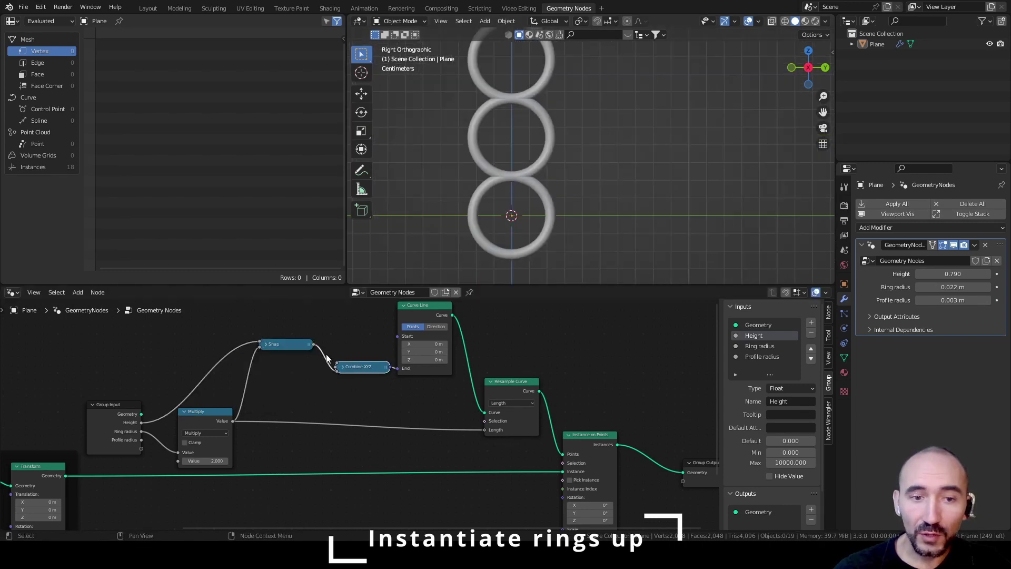
drag(283, 345, 295, 364)
drag(192, 422, 194, 399)
drag(113, 405, 119, 358)
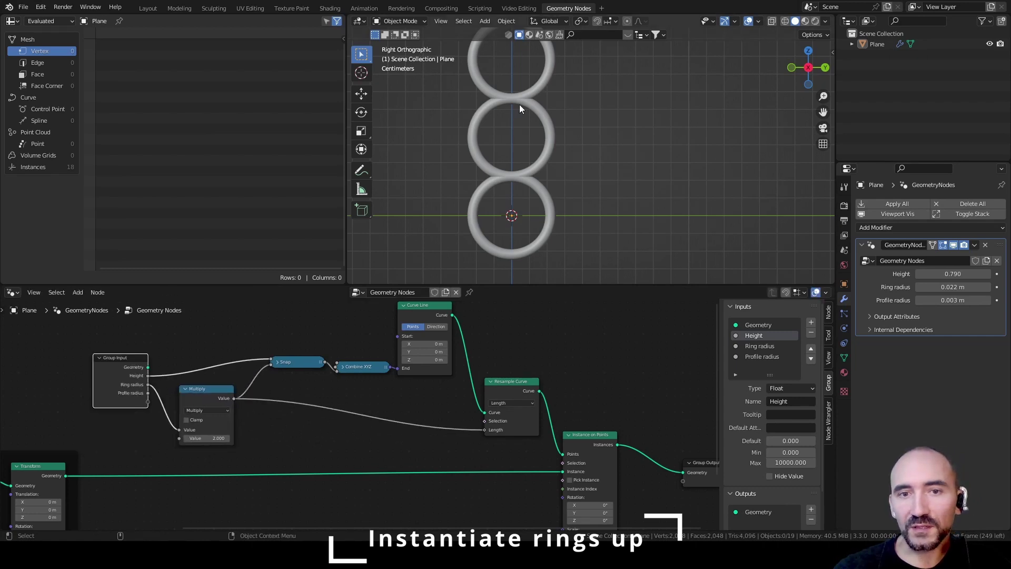
scroll(542, 143, down, 4)
shift+middle_drag(542, 143, 539, 174)
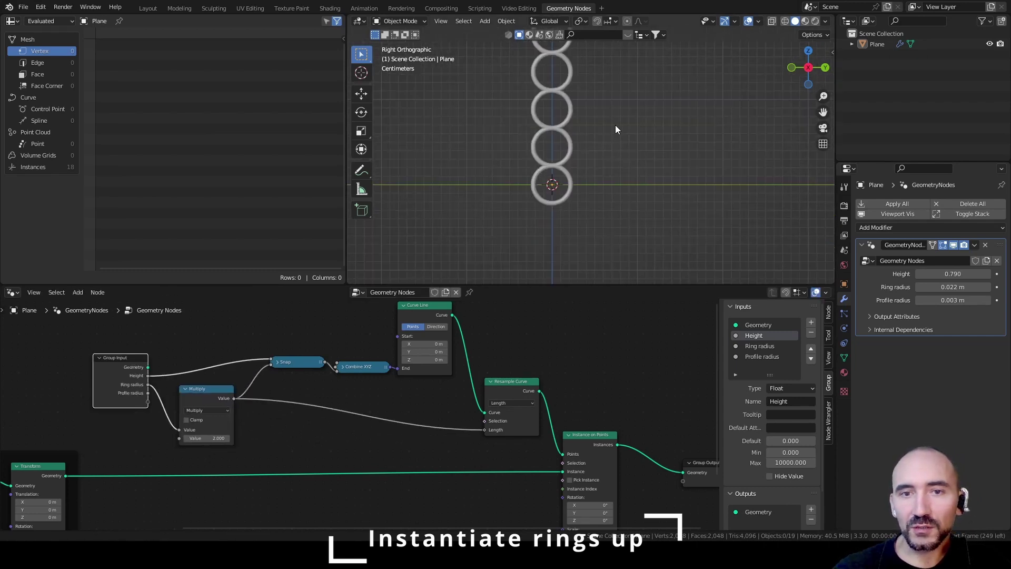
shift+middle_drag(616, 125, 519, 196)
scroll(470, 186, up, 4)
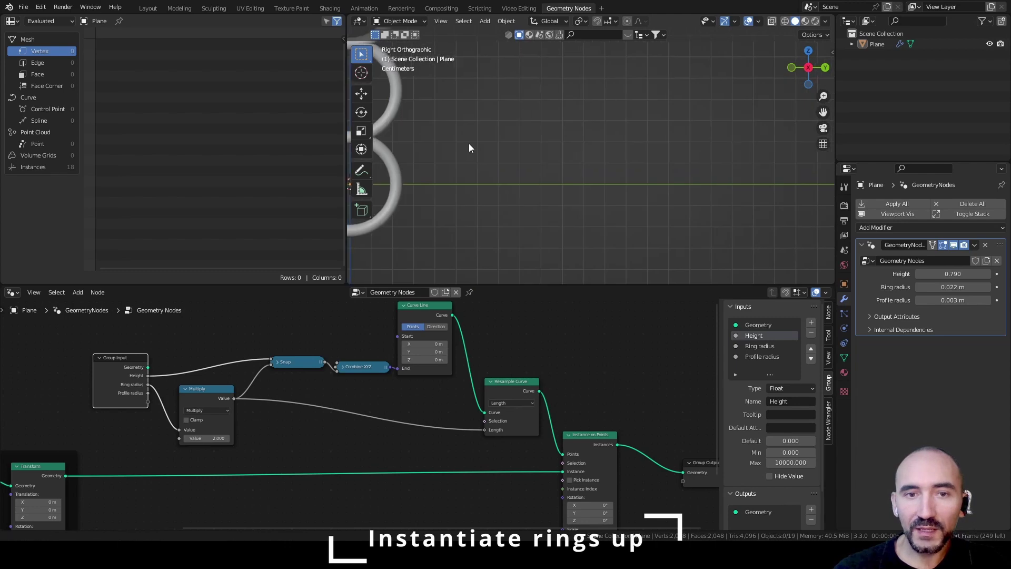
shift+middle_drag(469, 146, 599, 174)
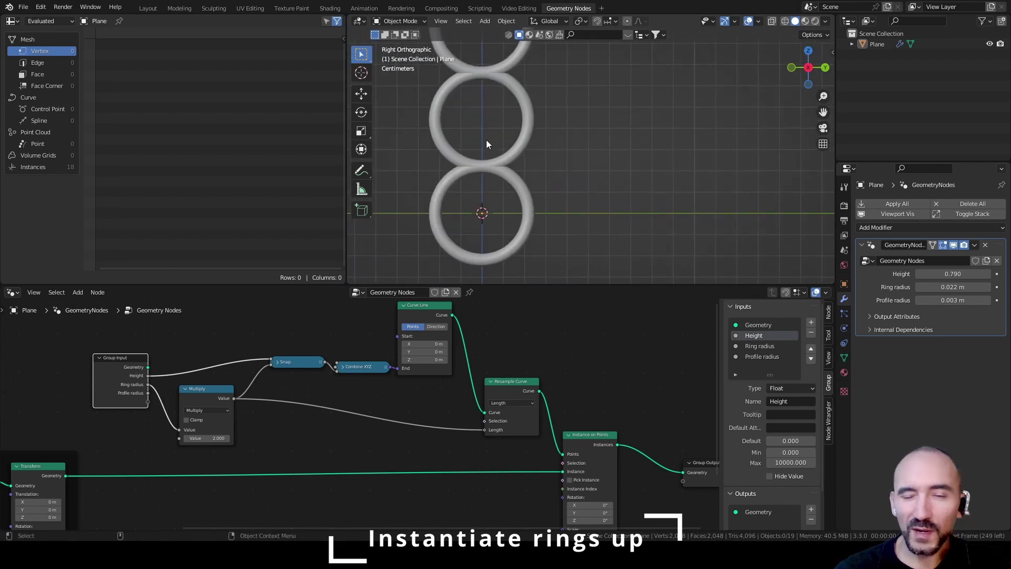
Make room before Instance on Points and insert a Set Position node between it and Resample Curve.
middle_drag(346, 403, 351, 344)
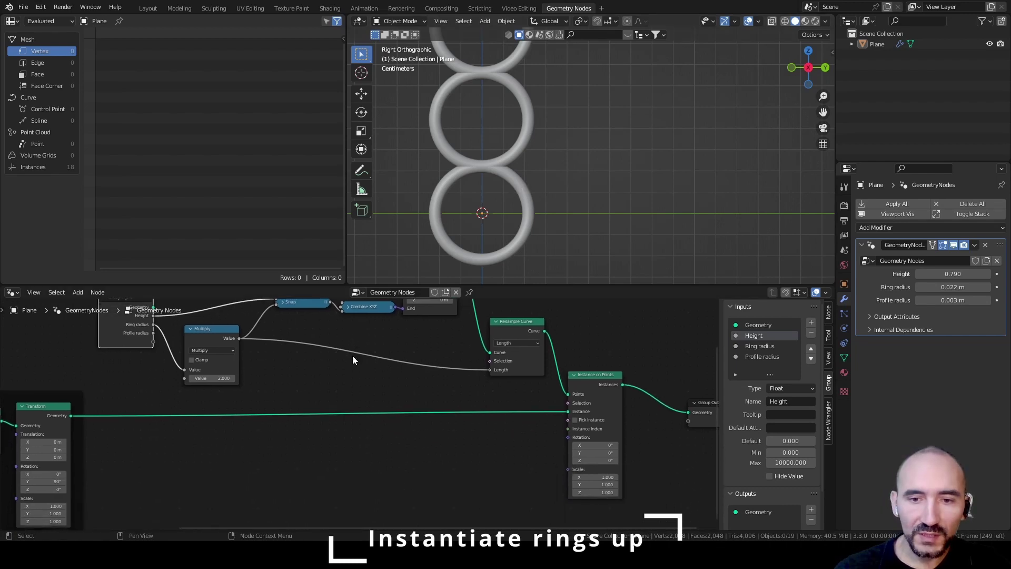
middle_drag(546, 354, 312, 365)
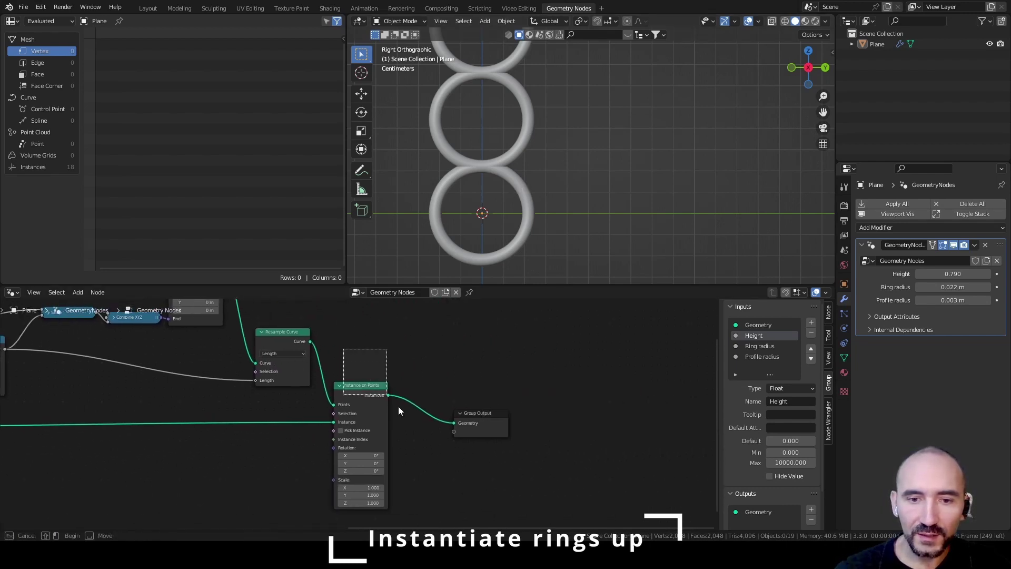
key(g)
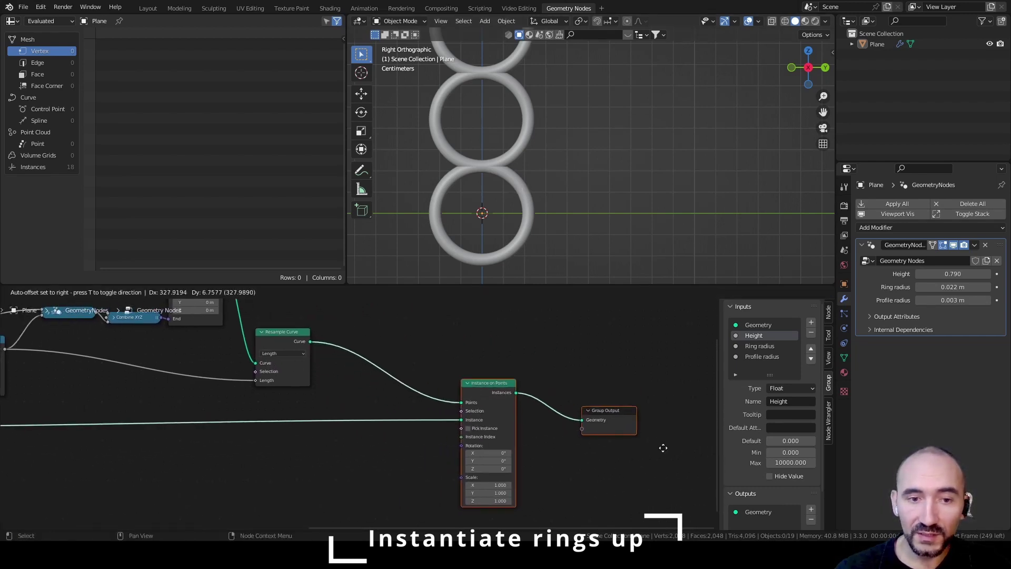
click(693, 452)
key(F3)
text(setp)
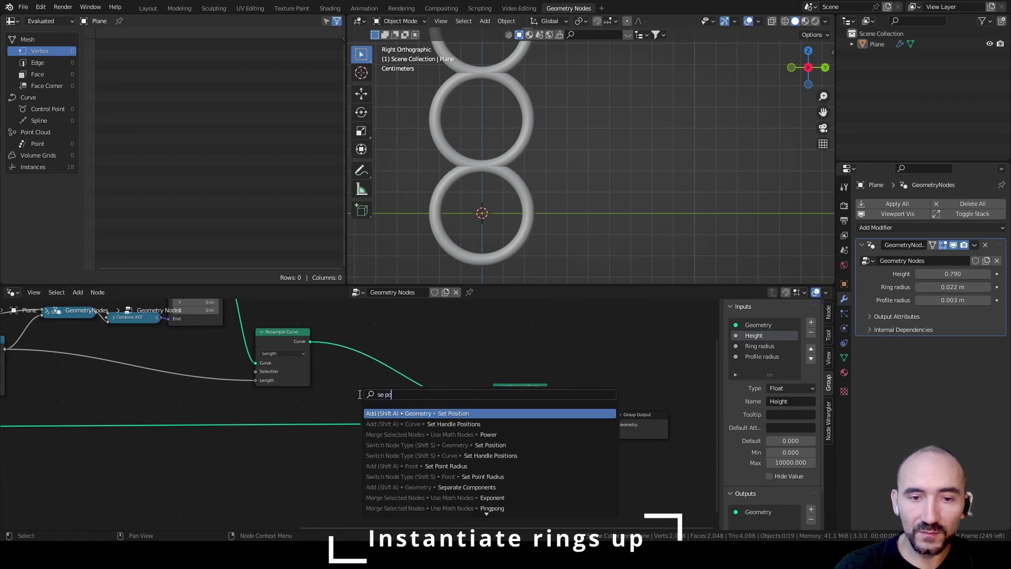
key(Return)
click(409, 326)
scroll(364, 378, up, 1)
scroll(365, 378, up, 1)
middle_drag(372, 379, 546, 402)
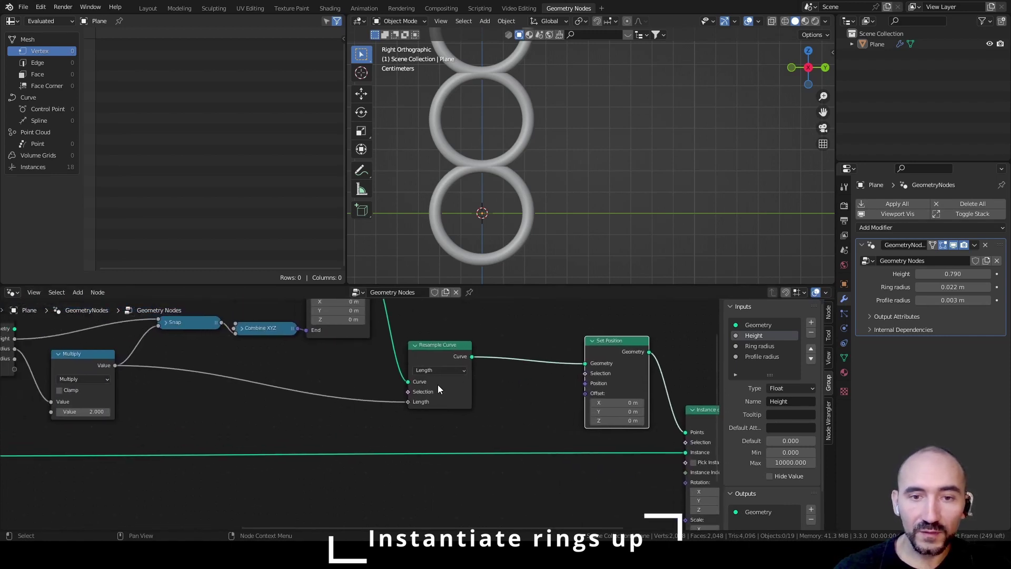
scroll(394, 389, down, 3)
drag(425, 365, 459, 344)
Add an Index node below the Multiply node and connect it to a Math node set to Modulo with value 2.
click(313, 400)
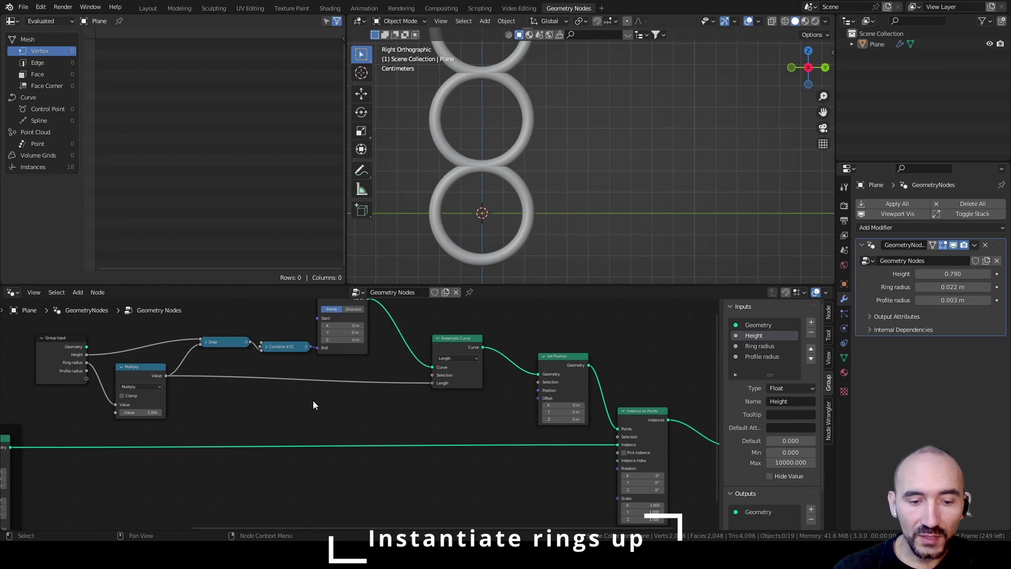
key(F3)
text(index)
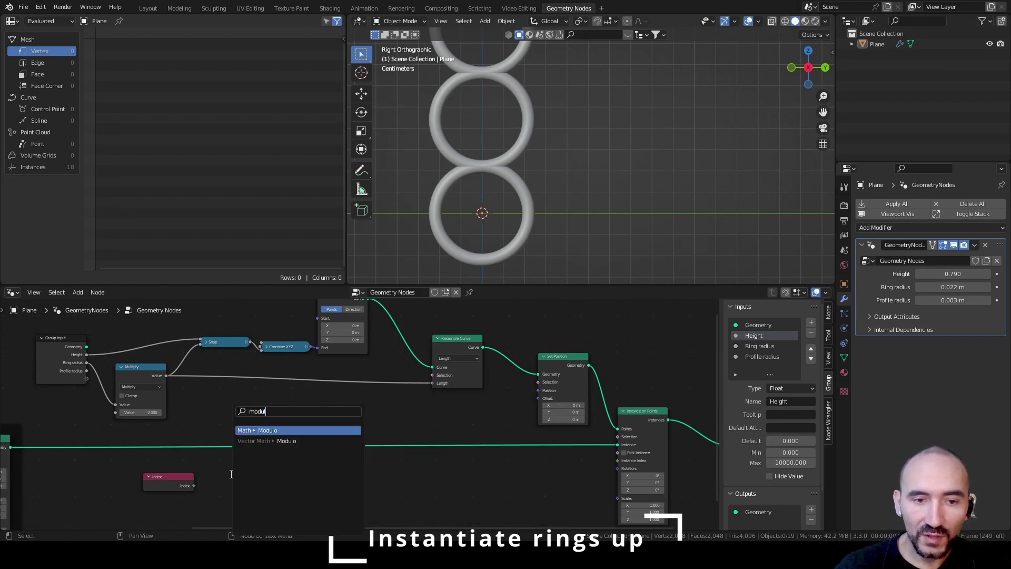
key(Return)
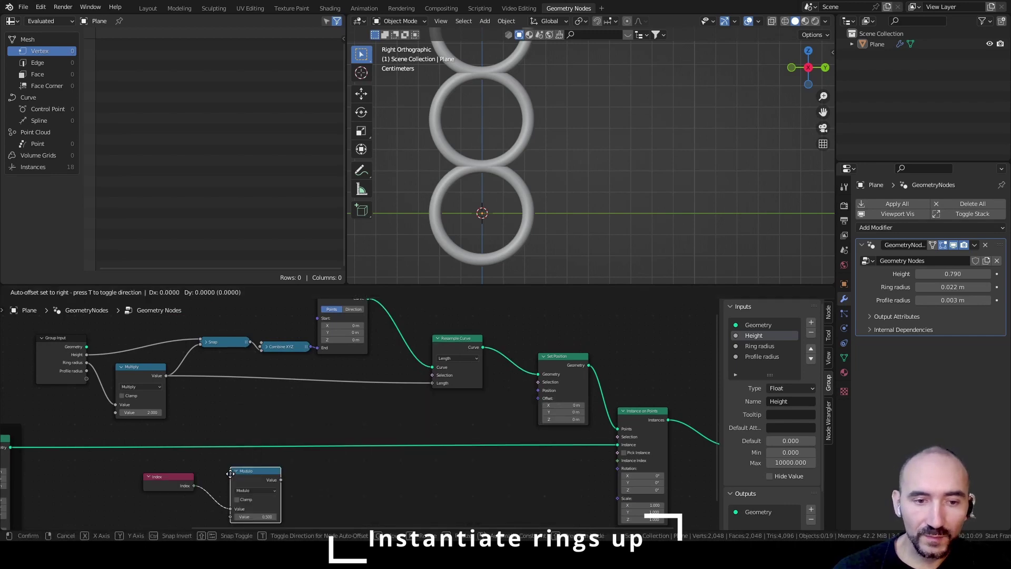
click(204, 458)
click(231, 504)
text(2)
key(Return)
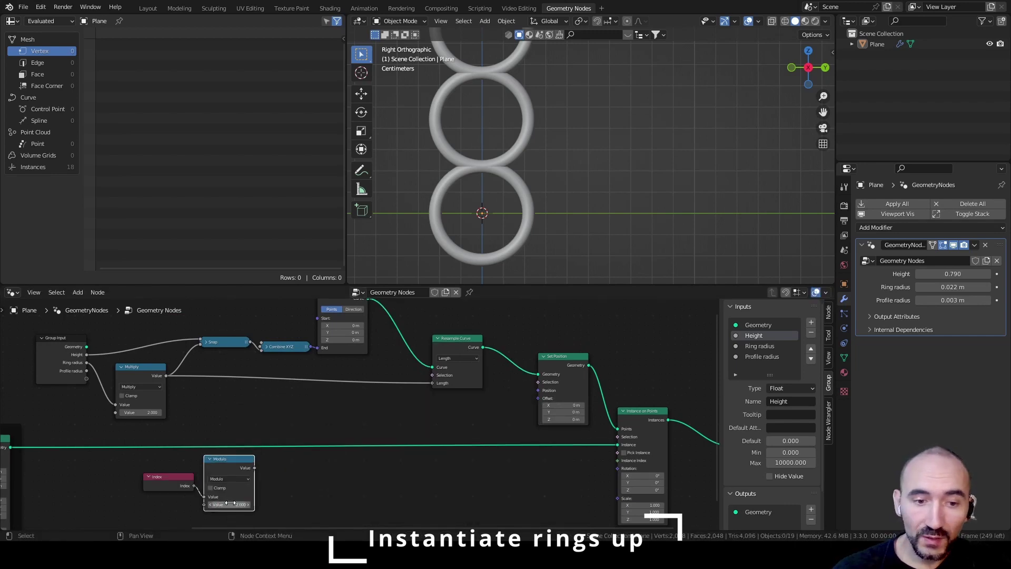
Add a Map Range node driven by the Modulo result, using the group input's Ring radius as its To Max.
middle_drag(231, 504, 314, 451)
scroll(314, 450, up, 1)
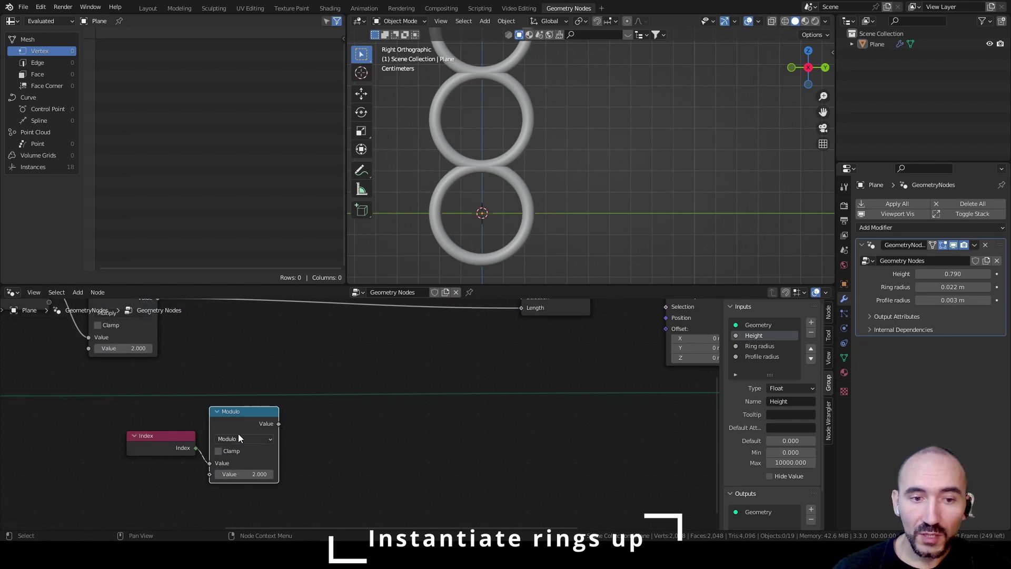
scroll(575, 182, down, 3)
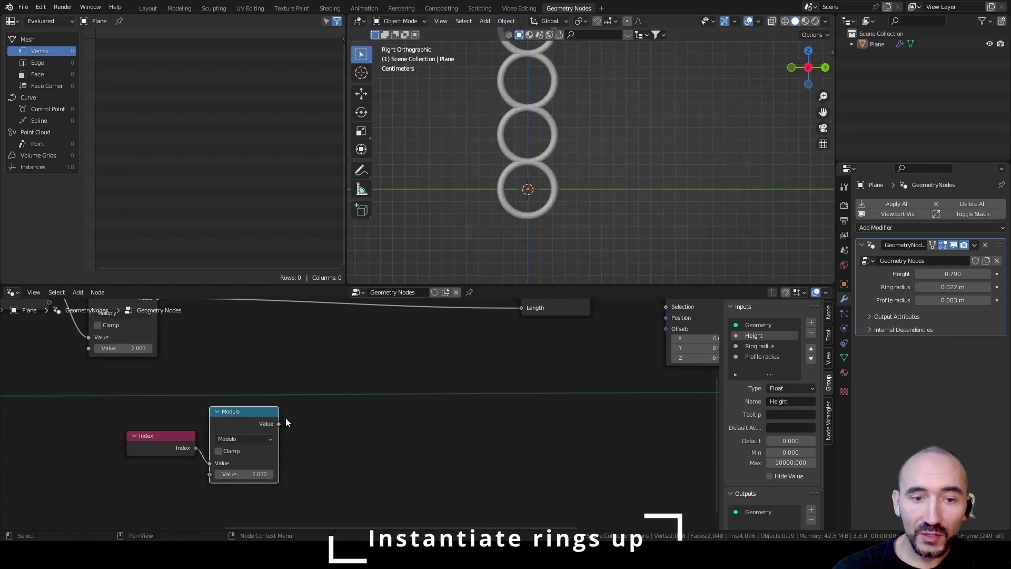
key(shift+a)
text(mapt)
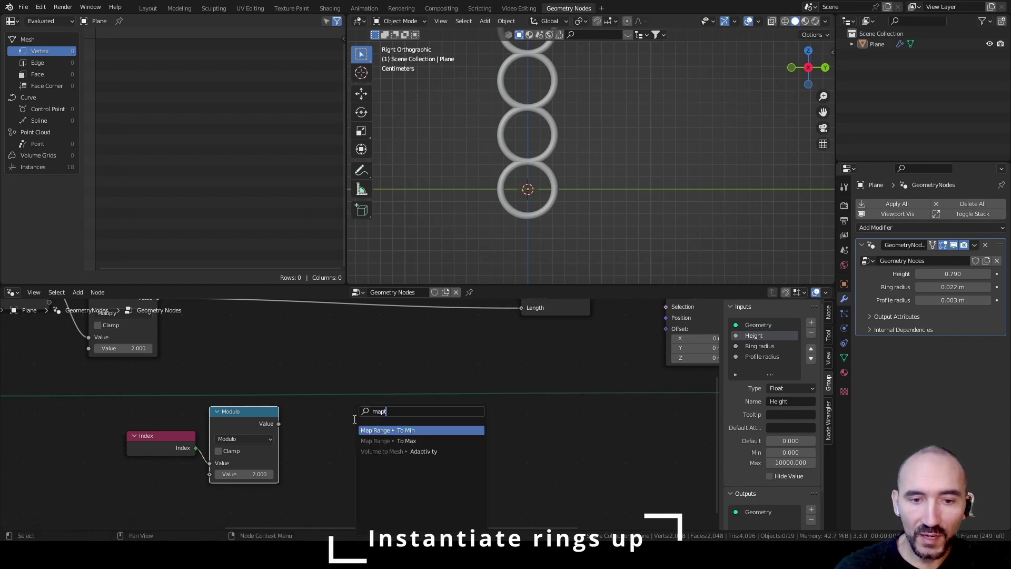
text(a)
key(BackSpace)
key(BackSpace)
key(Return)
click(370, 333)
middle_drag(455, 385, 409, 431)
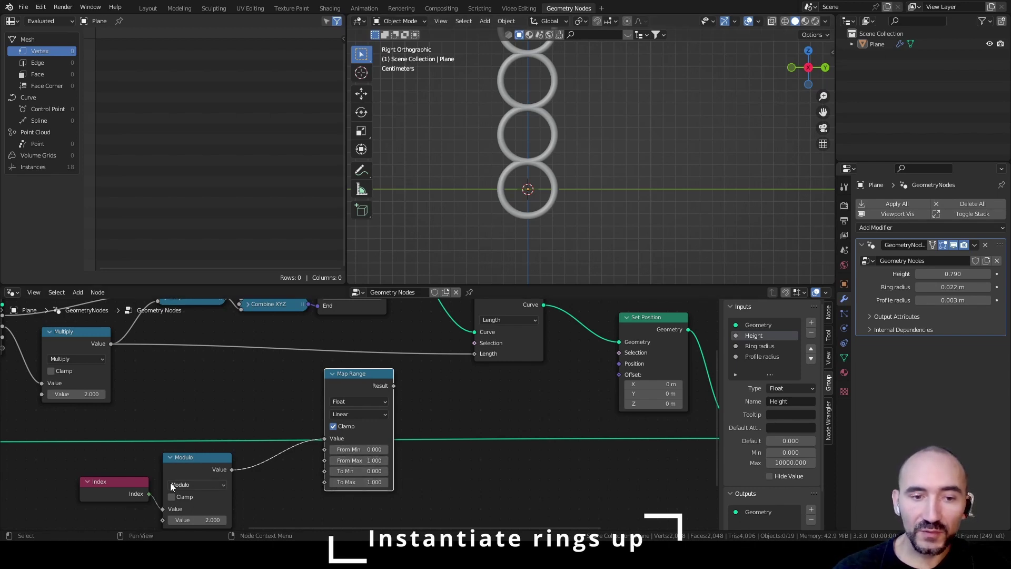
middle_drag(181, 385, 252, 402)
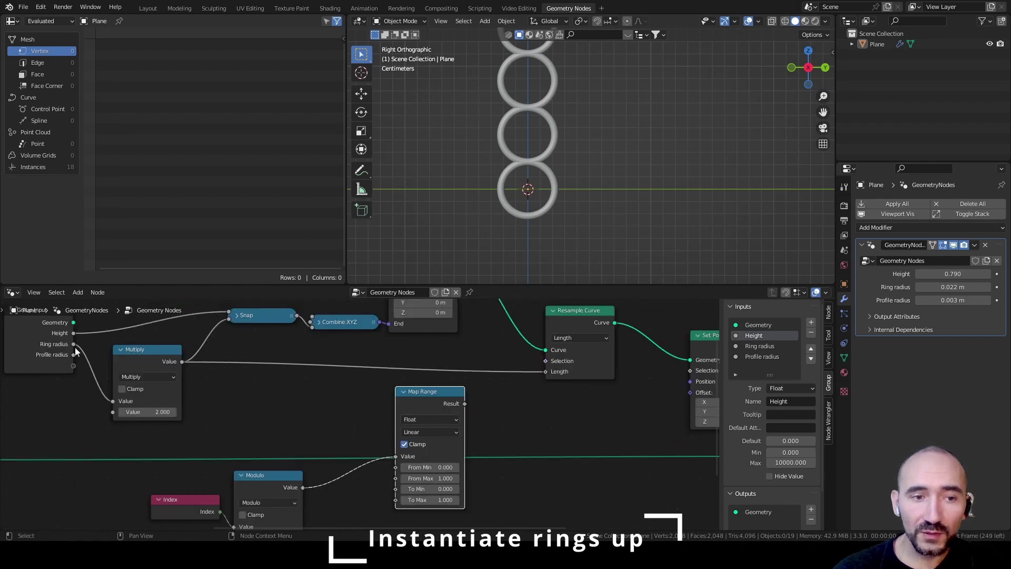
drag(75, 342, 396, 499)
Feed the Map Range result into the Y of a new Combine XYZ node and connect its vector to Set Position's Offset.
middle_drag(500, 404, 339, 402)
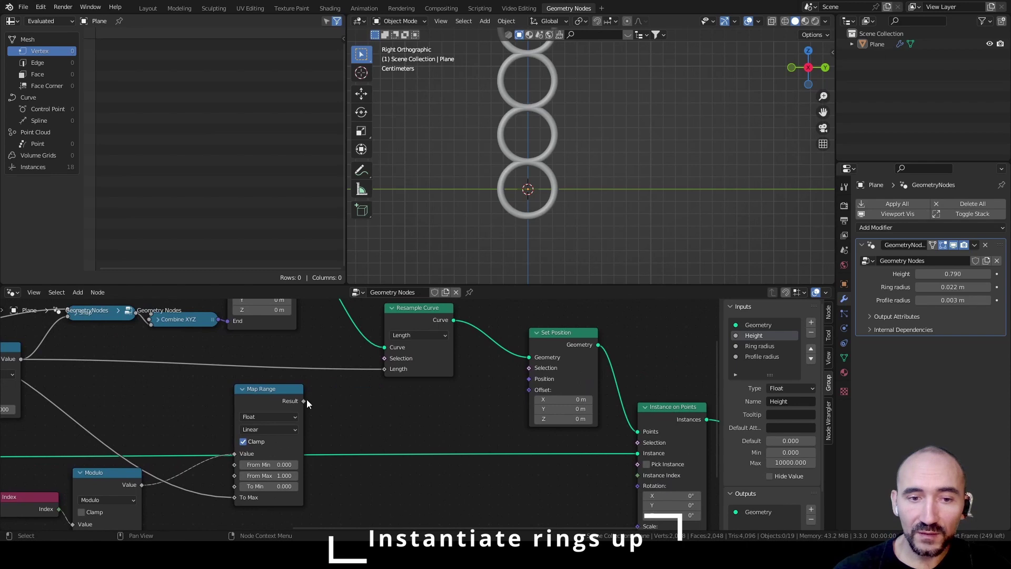
drag(304, 401, 406, 410)
text(combin)
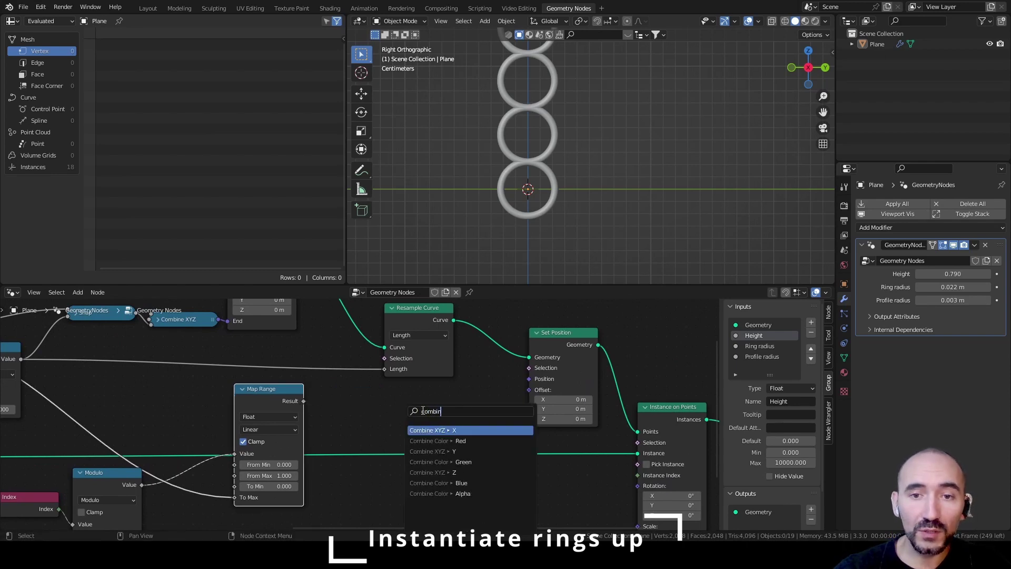
click(443, 451)
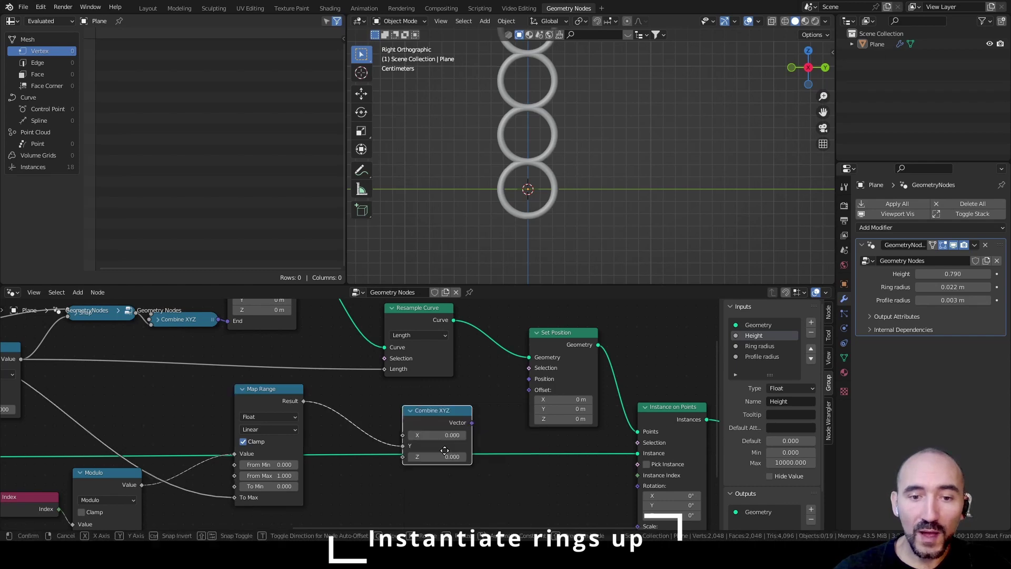
click(454, 427)
drag(481, 399, 529, 390)
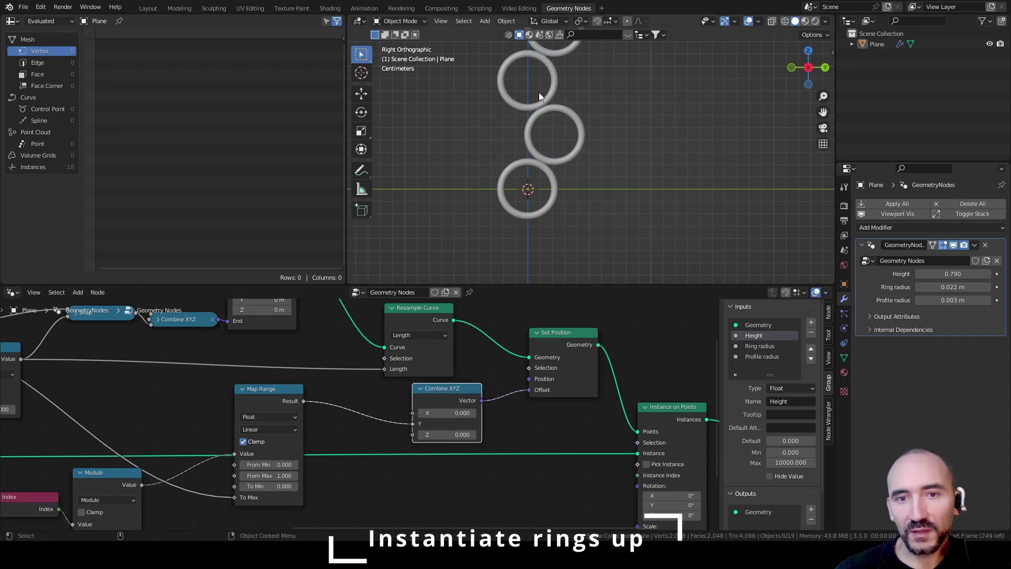
Enclose all the vertical ring instancing nodes in one frame and label it "Mono vertical inst".
scroll(550, 156, up, 2)
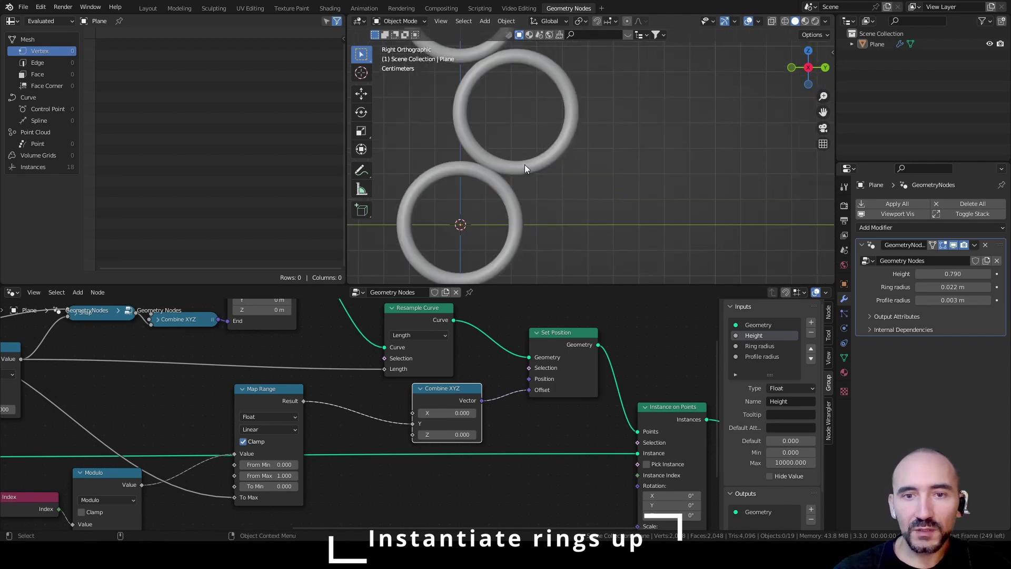
scroll(315, 387, down, 7)
middle_drag(315, 387, 434, 390)
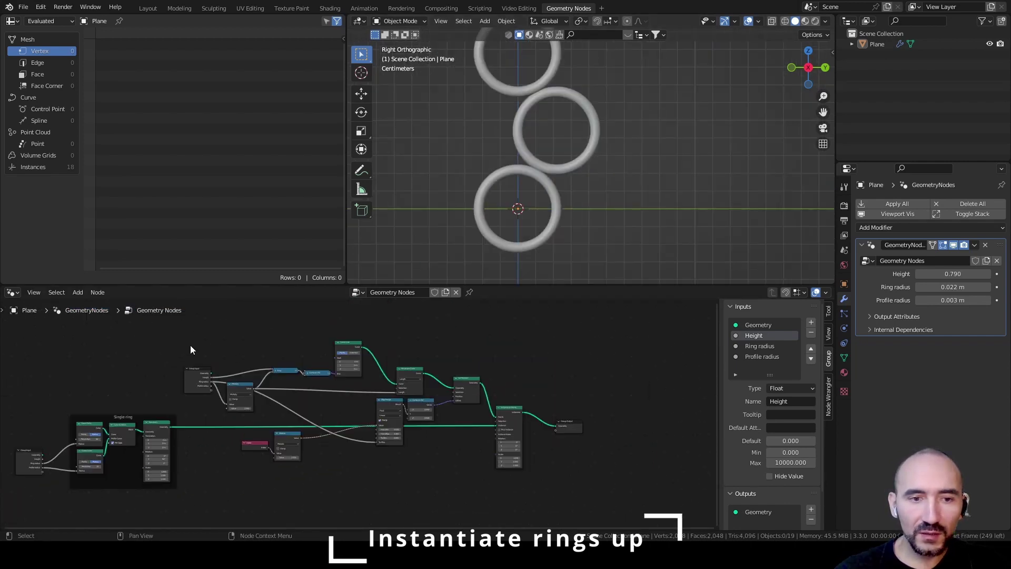
drag(191, 346, 529, 509)
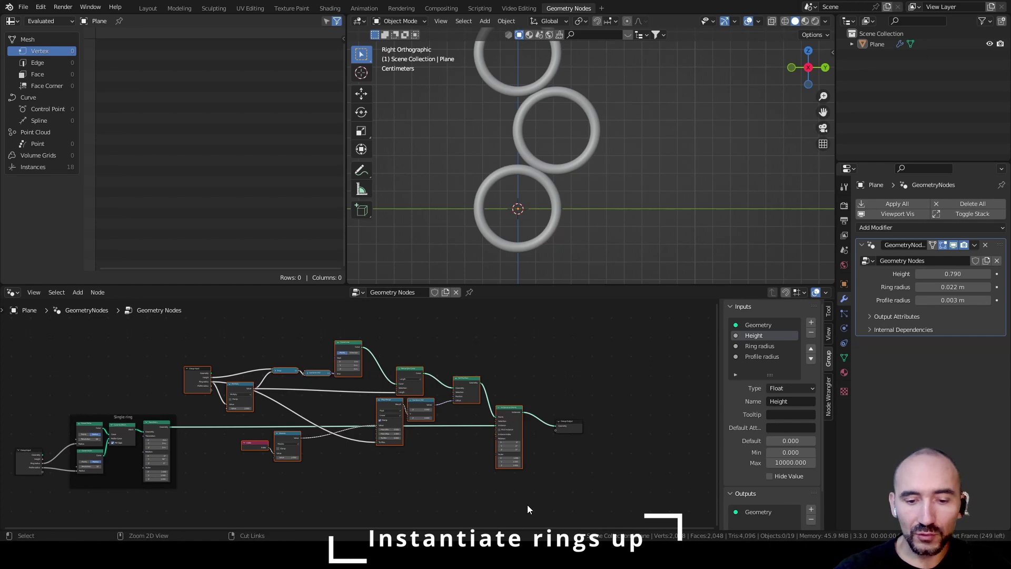
key(ctrl+j)
key(F2)
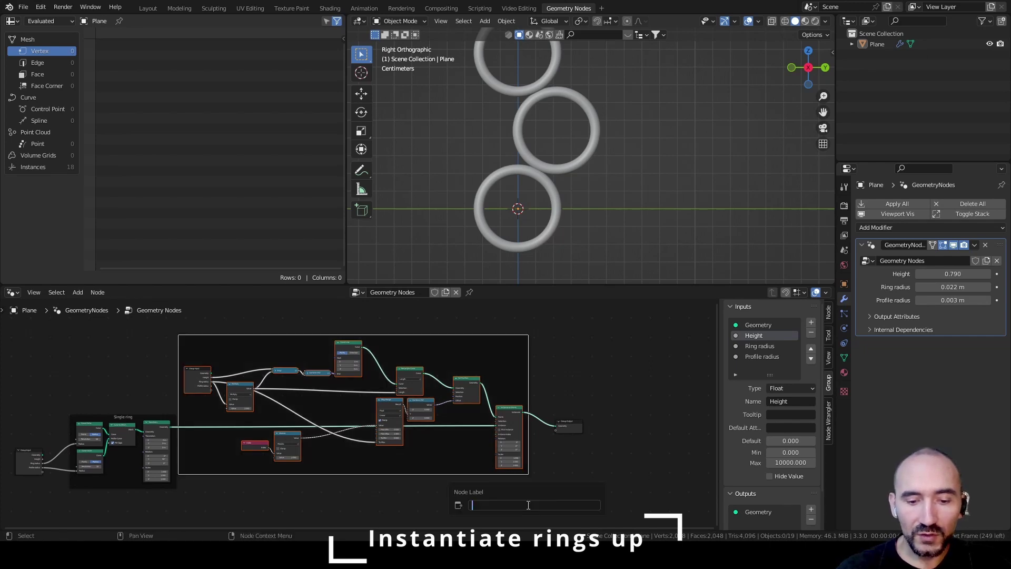
text(Mono verti)
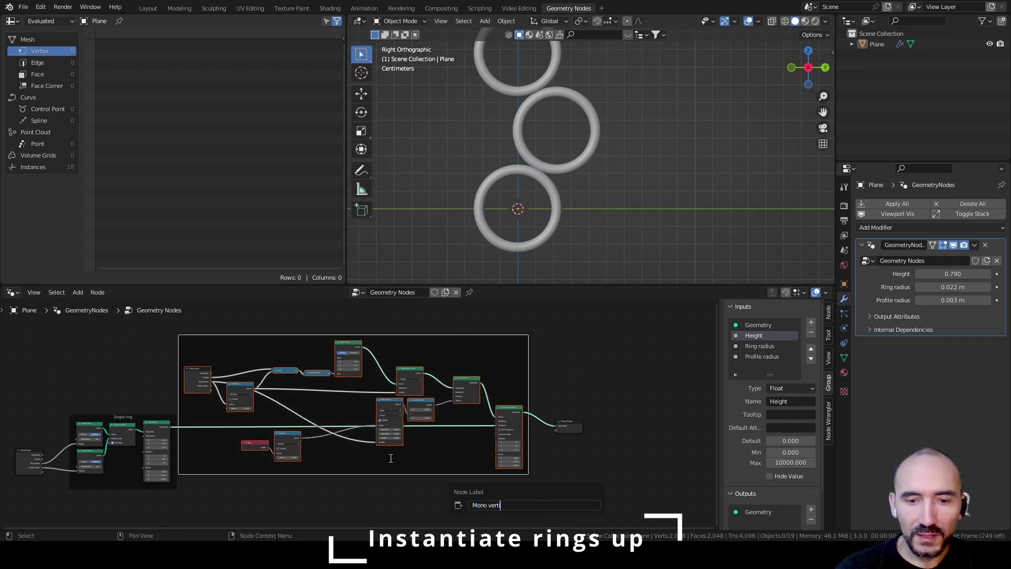
text(cal inst)
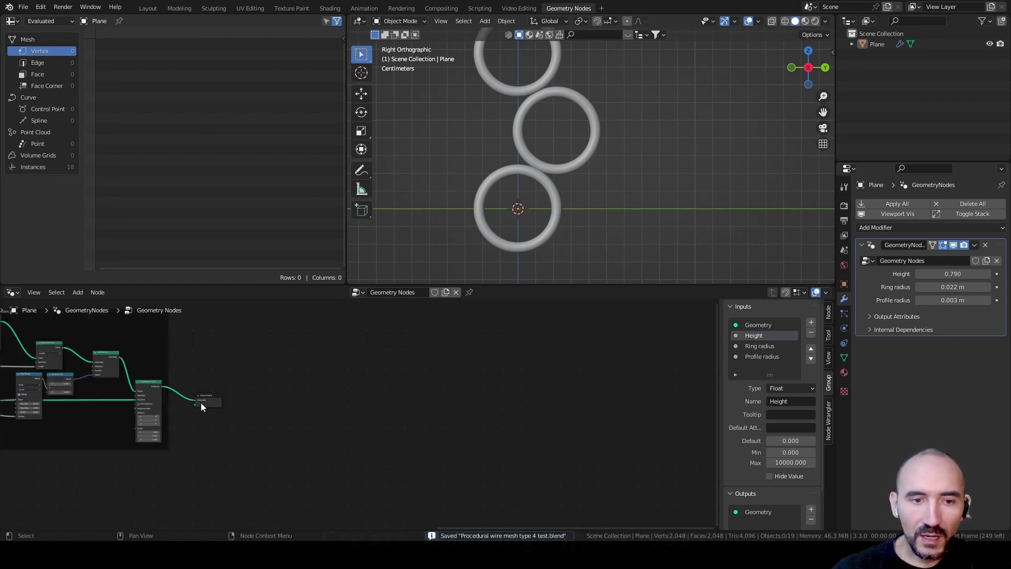
Move the Group Output well away from the framed nodes and add a Curve Line node in the space between.
drag(201, 402, 612, 386)
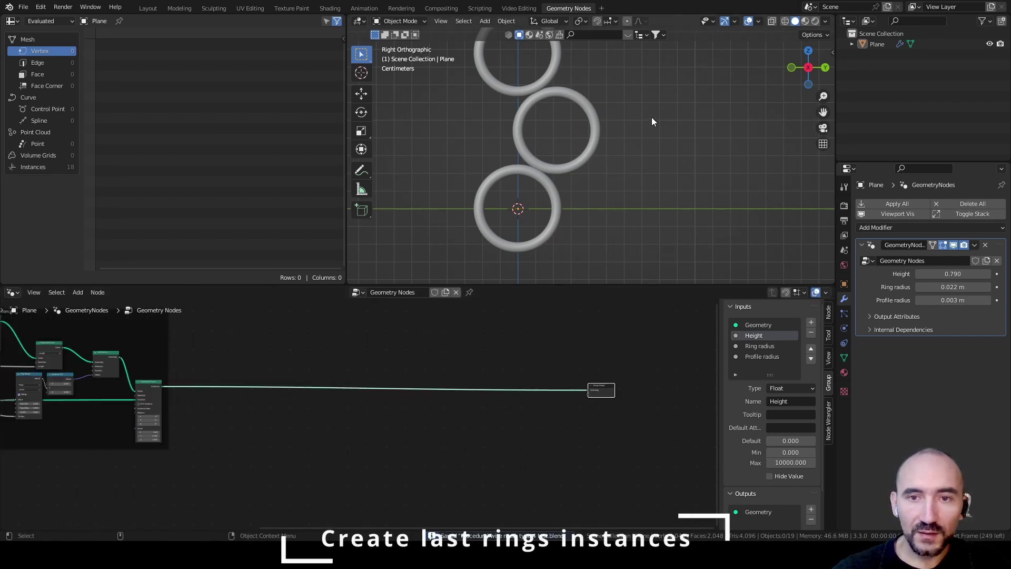
scroll(629, 151, down, 6)
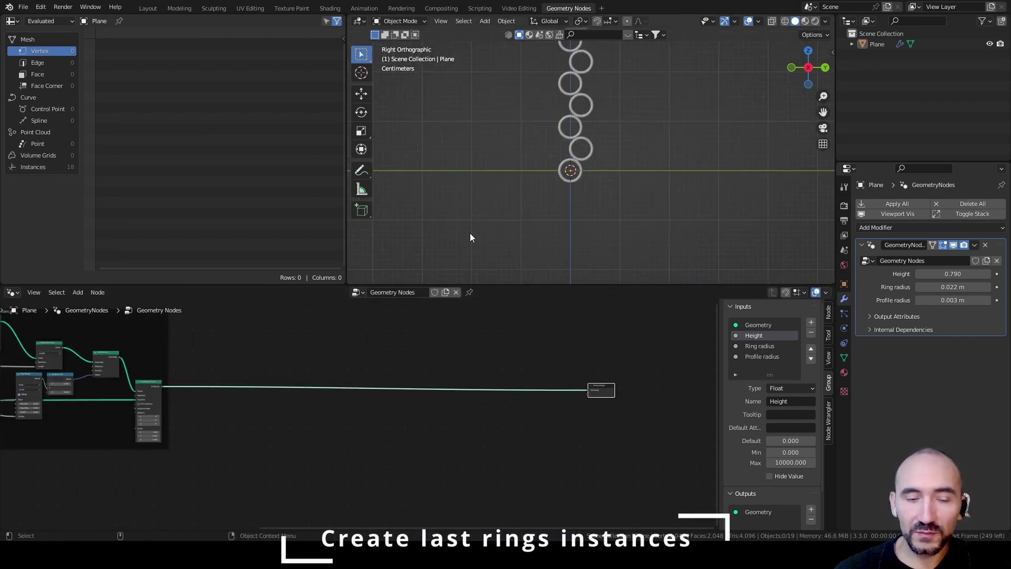
scroll(304, 408, up, 3)
key(F3)
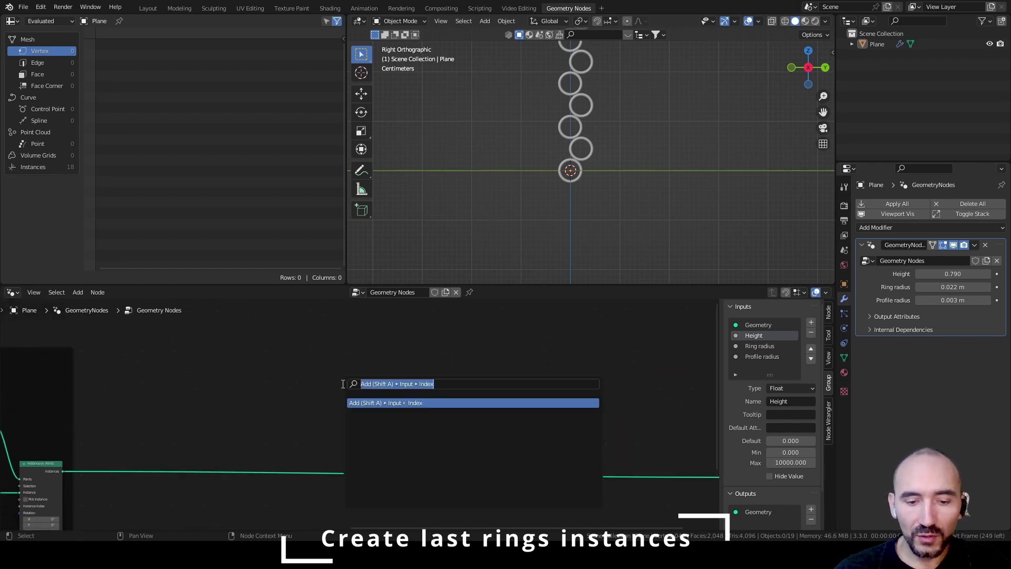
text(curve li)
key(Return)
click(383, 341)
Add a second-stage Group Input node ahead of the new Curve Line, leaving room between them.
key(F3)
text(grou)
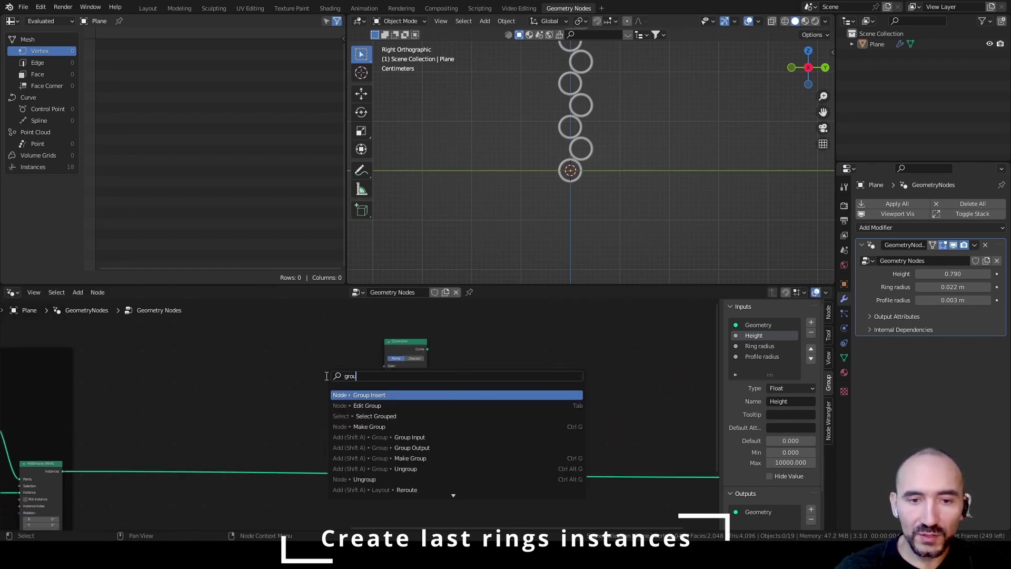
text(p inp)
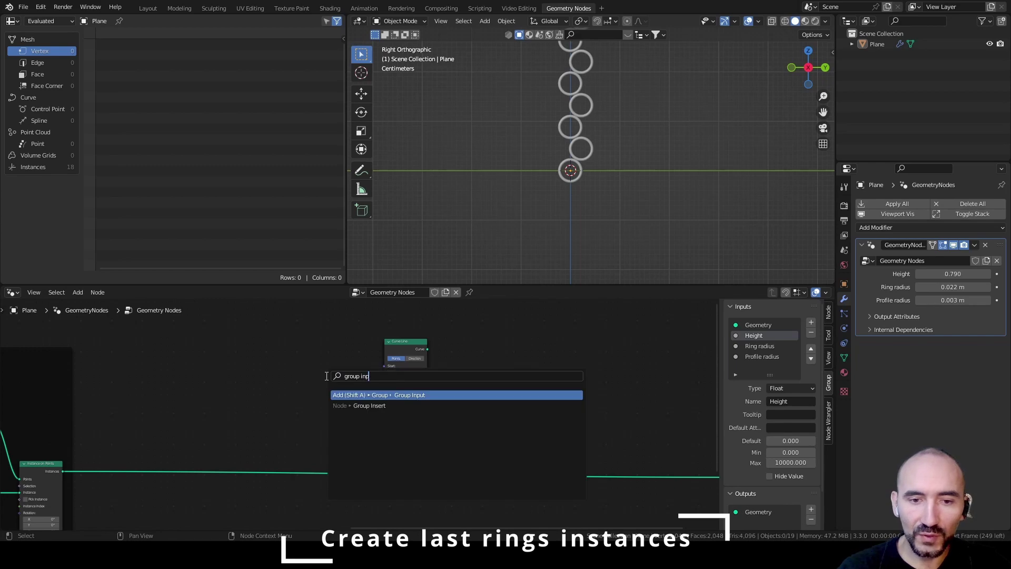
key(Return)
click(279, 390)
scroll(279, 389, up, 1)
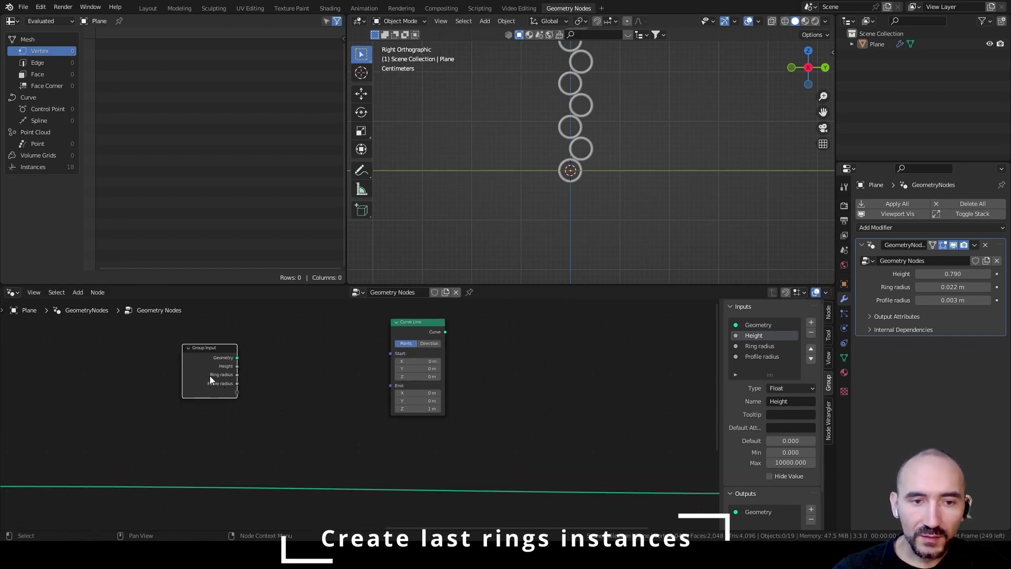
drag(210, 379, 160, 388)
Add a Combine XYZ node, connect its Vector to the Curve Line's End, and expose its Y as a new group input.
key(F3)
text(combin)
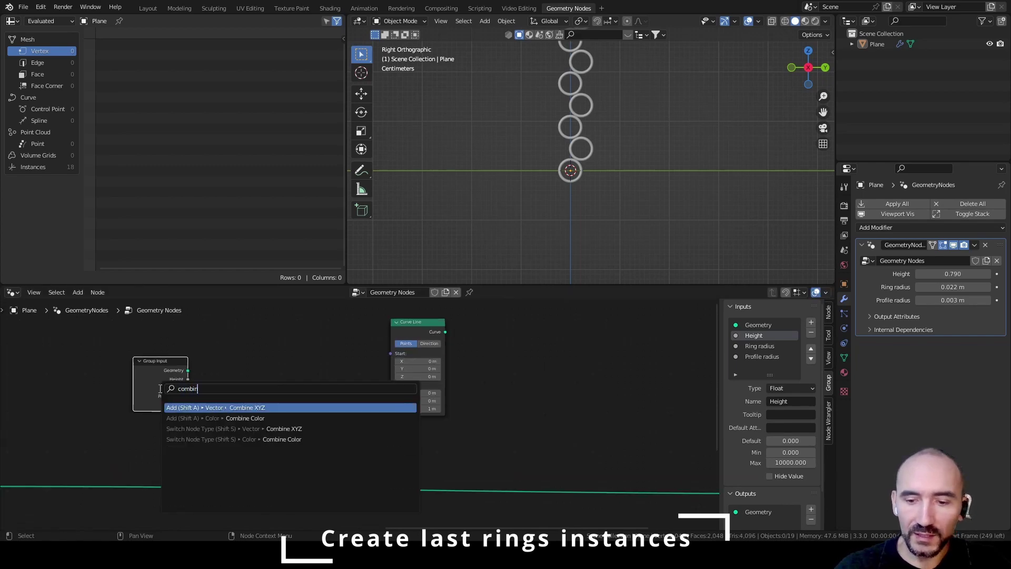
key(Return)
click(326, 395)
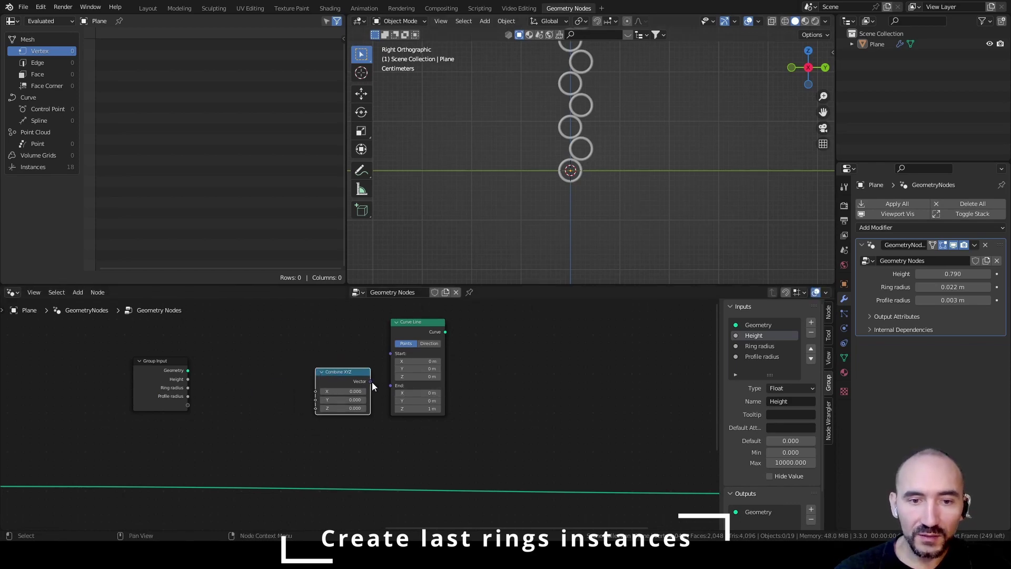
drag(371, 380, 389, 386)
drag(315, 399, 188, 404)
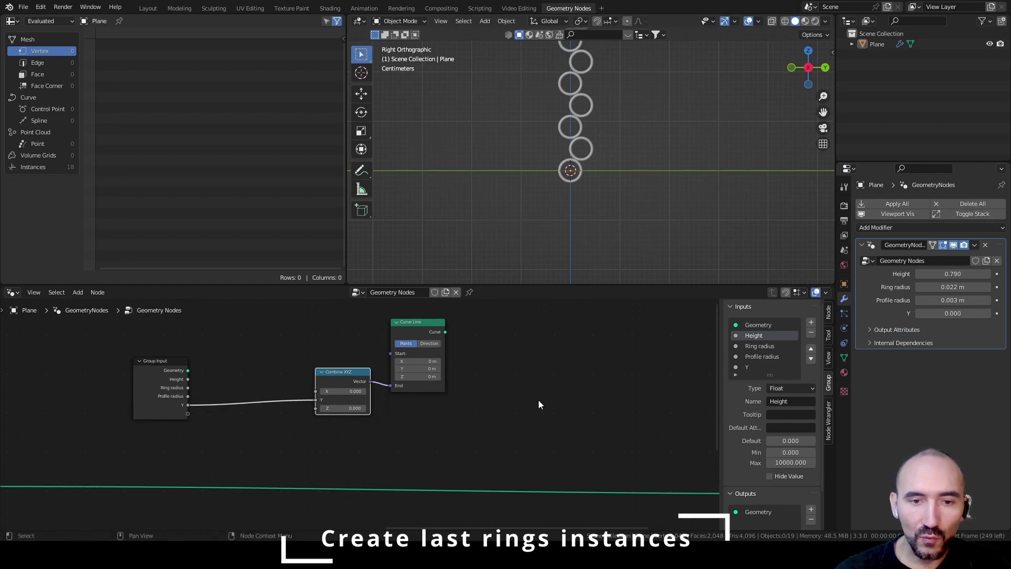
Rename the new group input Width and reorder it above Height in the inputs list.
click(783, 401)
text(Width)
key(Return)
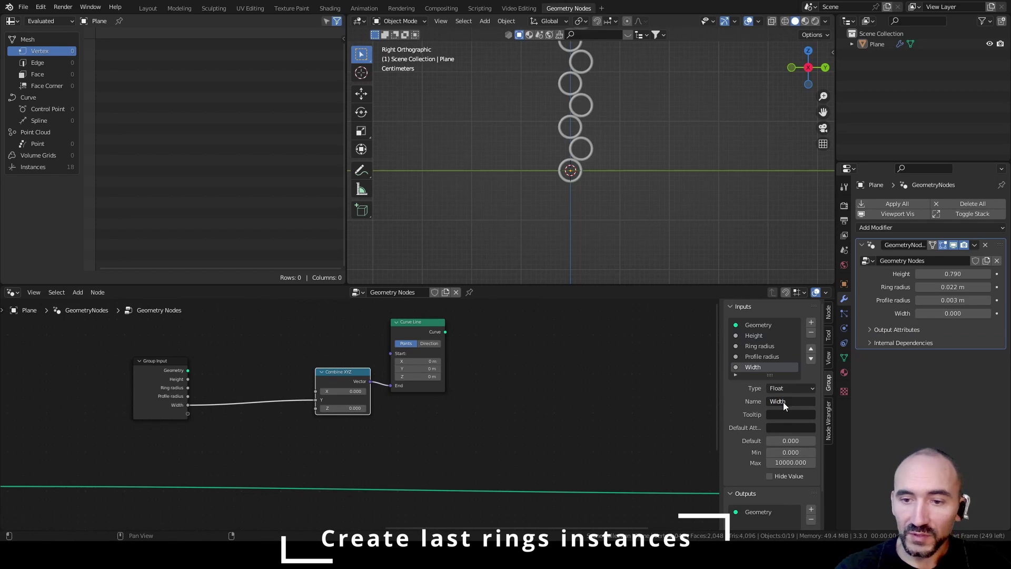
click(810, 350)
click(810, 349)
click(810, 350)
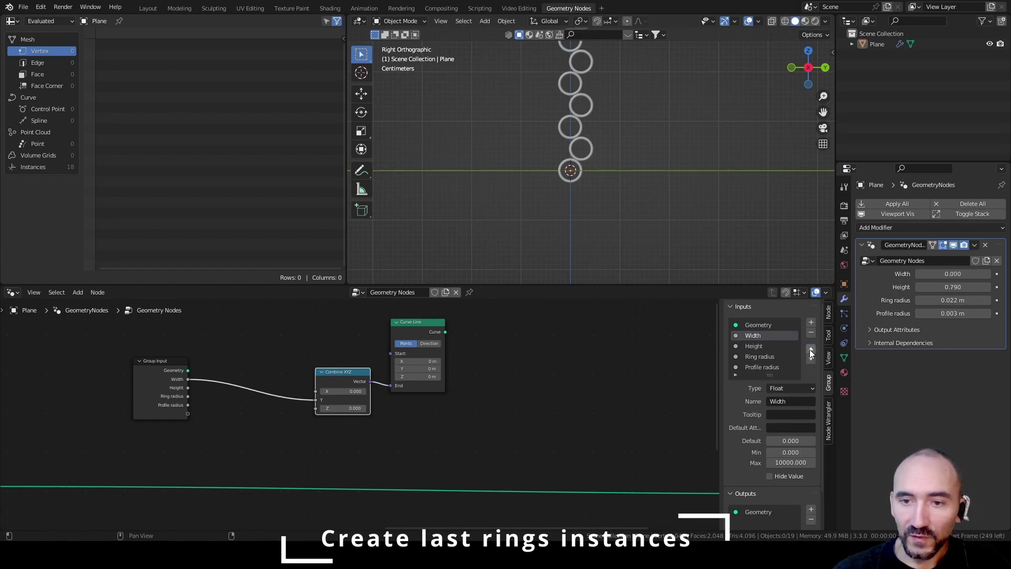
Add a Math node above the Width link and set its operation to Snap.
scroll(597, 160, up, 4)
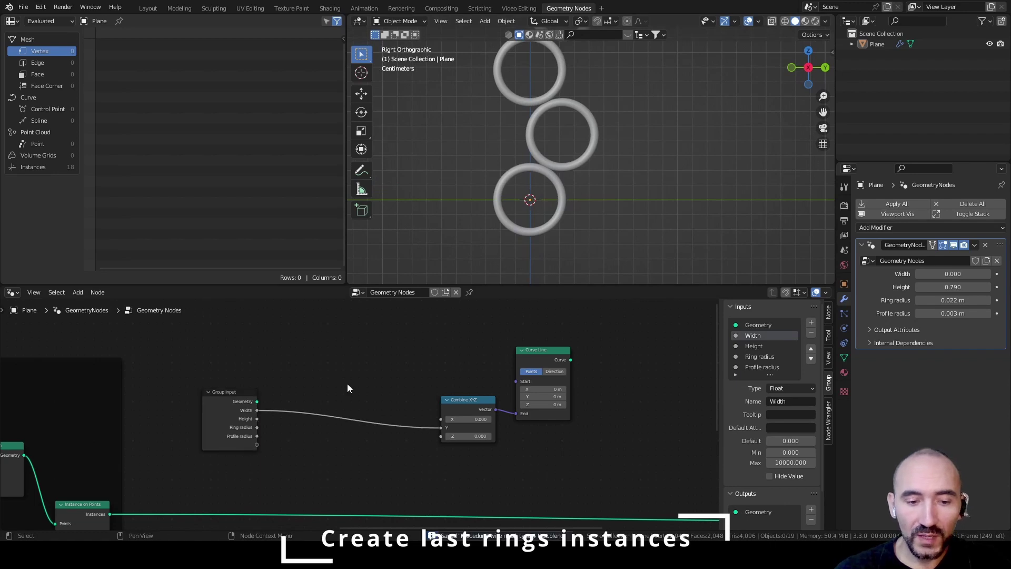
key(F3)
text(math)
key(Return)
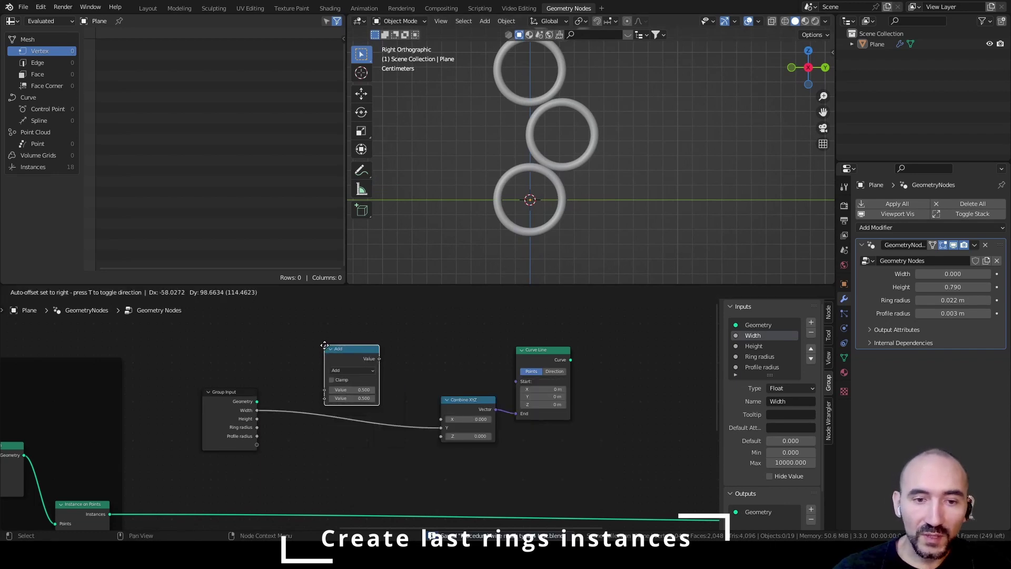
click(324, 345)
click(343, 371)
click(472, 455)
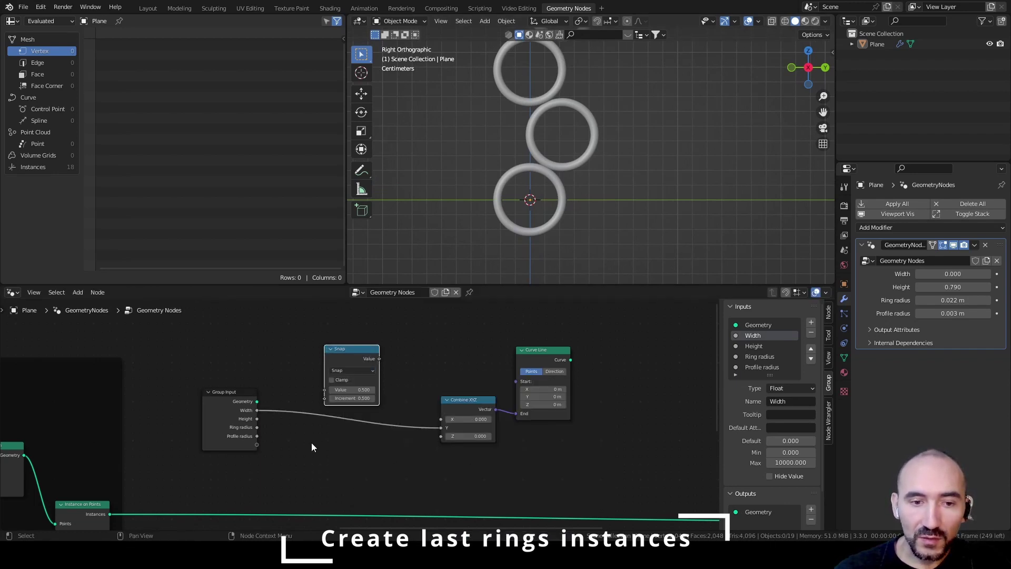
Connect Width to Snap's Value and Ring radius to its Increment, and feed the result into Combine XYZ's Y.
scroll(311, 443, up, 1)
drag(229, 409, 315, 383)
drag(230, 430, 315, 393)
drag(385, 344, 462, 431)
drag(490, 395, 469, 339)
middle_drag(392, 334, 107, 339)
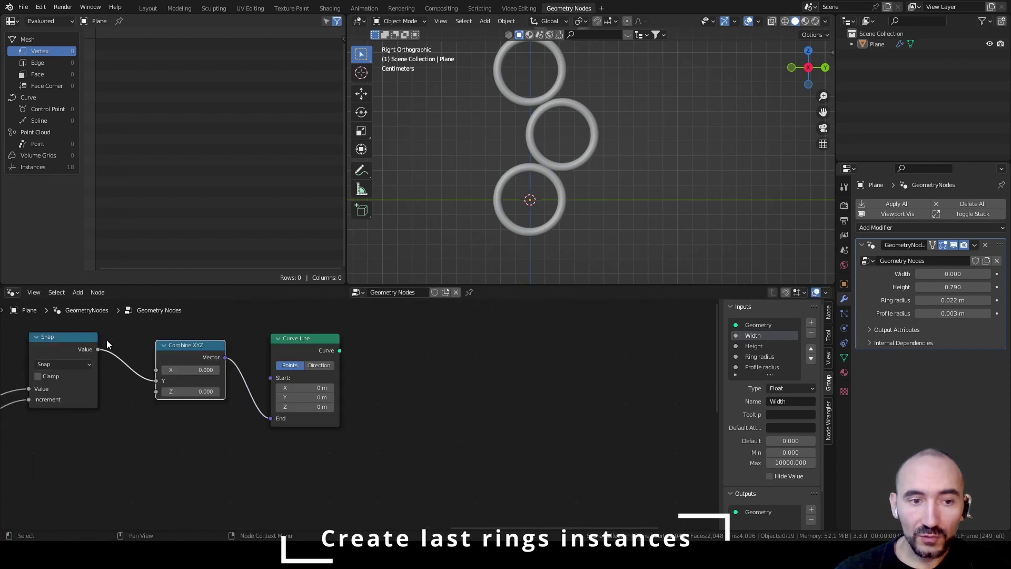
Add a Resample Curve node after the new Curve Line and set its mode to Length.
click(295, 346)
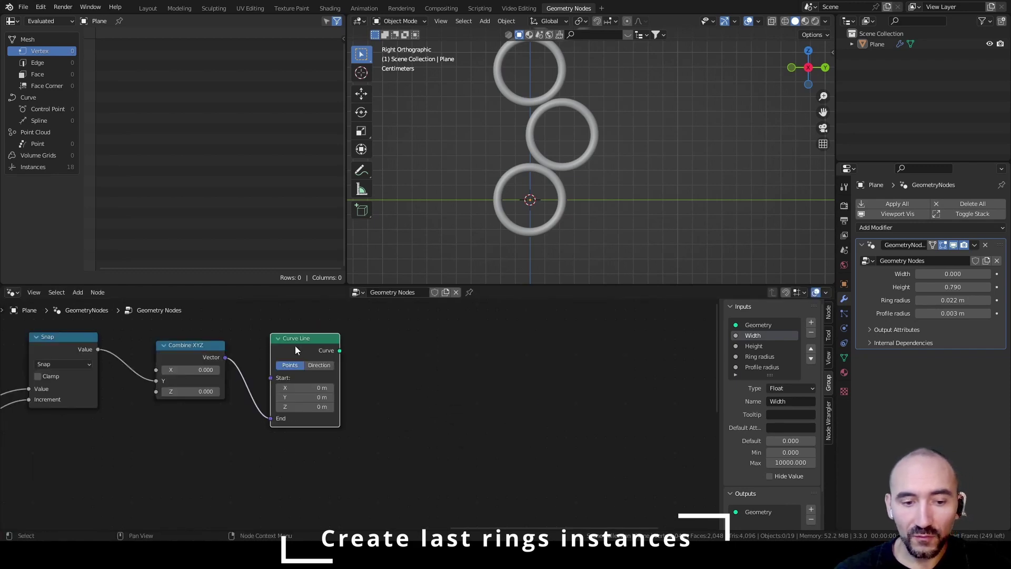
key(F3)
text(resa)
key(Return)
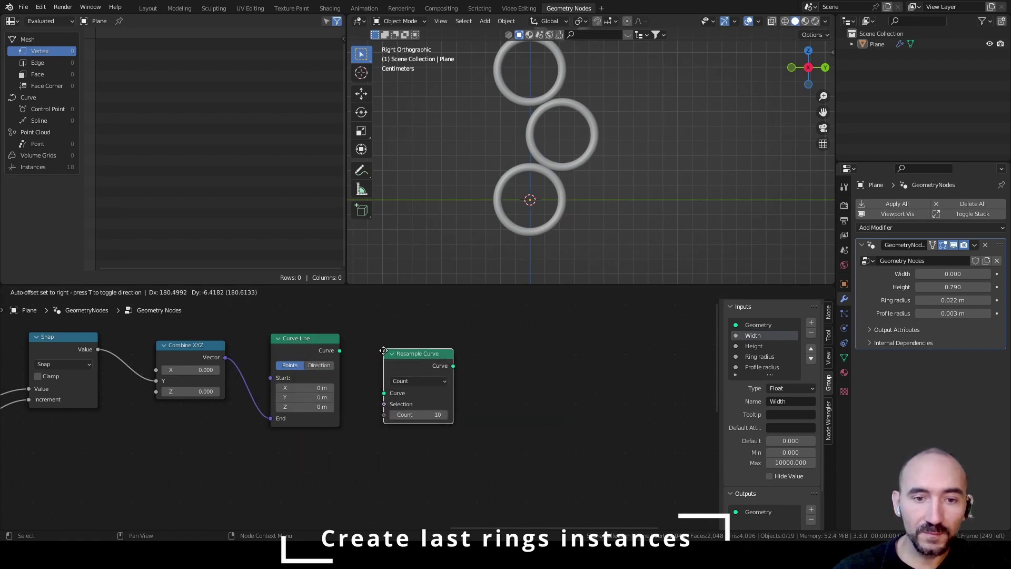
click(380, 367)
click(406, 398)
click(419, 429)
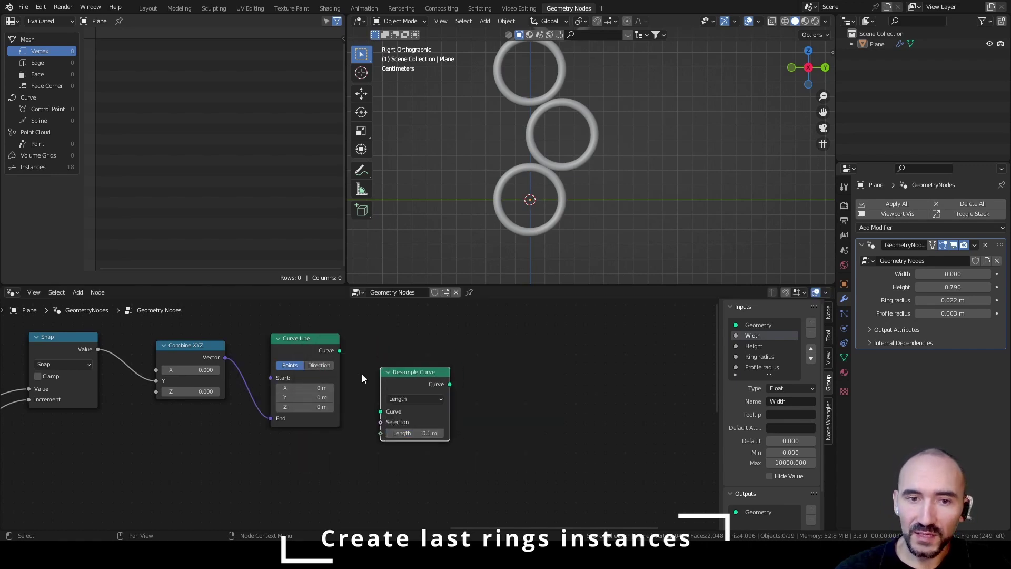
Connect the Curve Line to Resample Curve's Curve input and the Snap value to its Length.
drag(340, 351, 380, 411)
drag(98, 349, 380, 435)
key(Home)
middle_drag(418, 421, 411, 413)
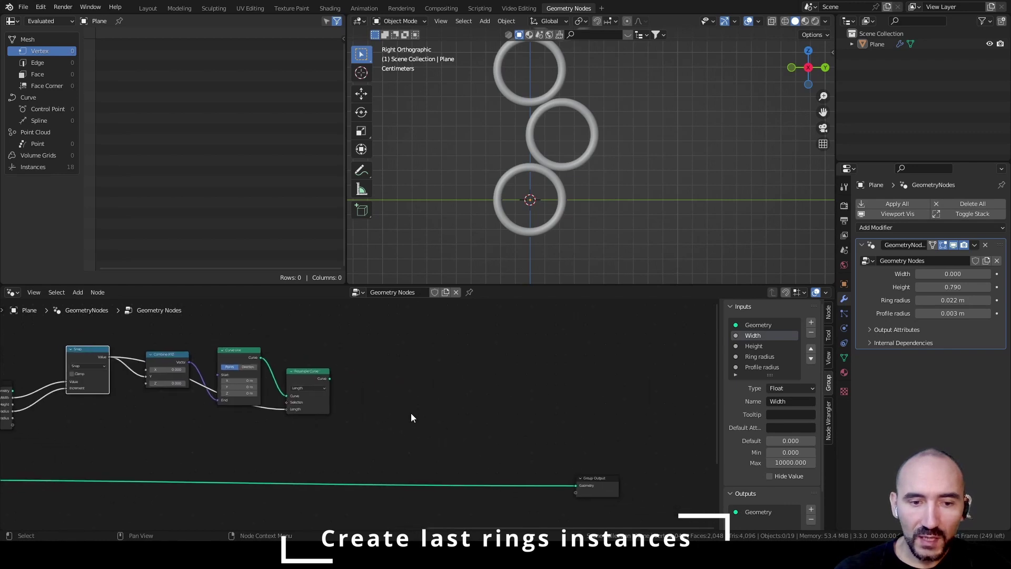
Add a second Instance on Points node and connect the new Resample Curve's output to its Points.
key(F3)
text(instance on p)
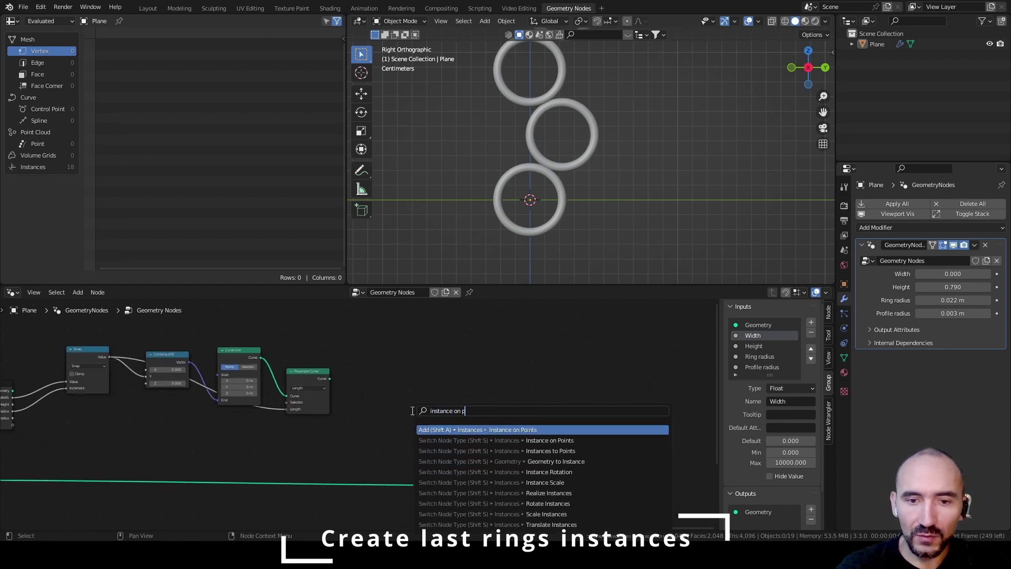
key(Return)
click(408, 368)
scroll(408, 368, up, 3)
middle_drag(408, 368, 518, 317)
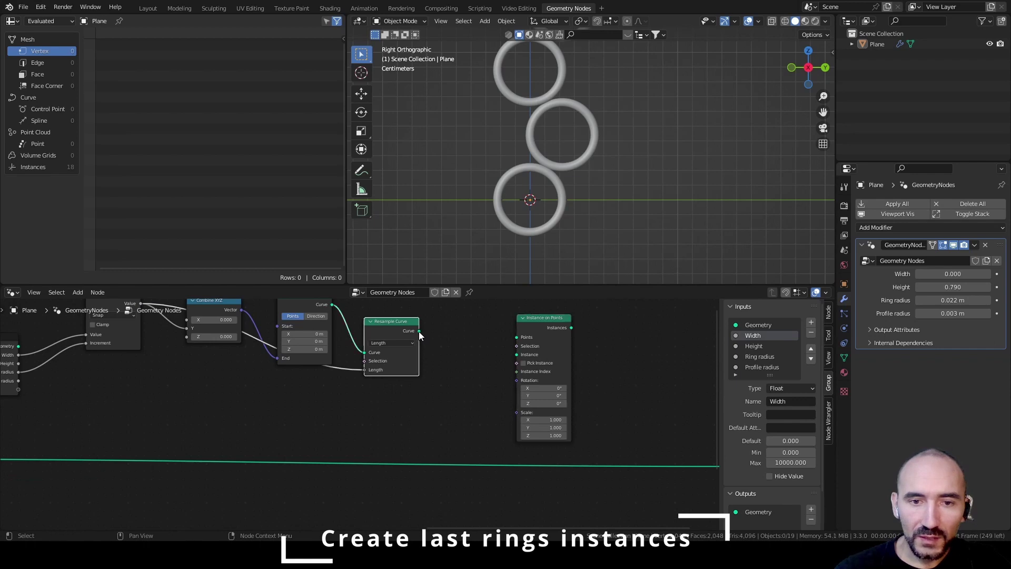
drag(419, 331, 517, 337)
Feed the vertical ring instances into the new Instance on Points' Instance input, route its output to Group Output, and save the file.
scroll(358, 410, down, 2)
middle_drag(292, 406, 374, 363)
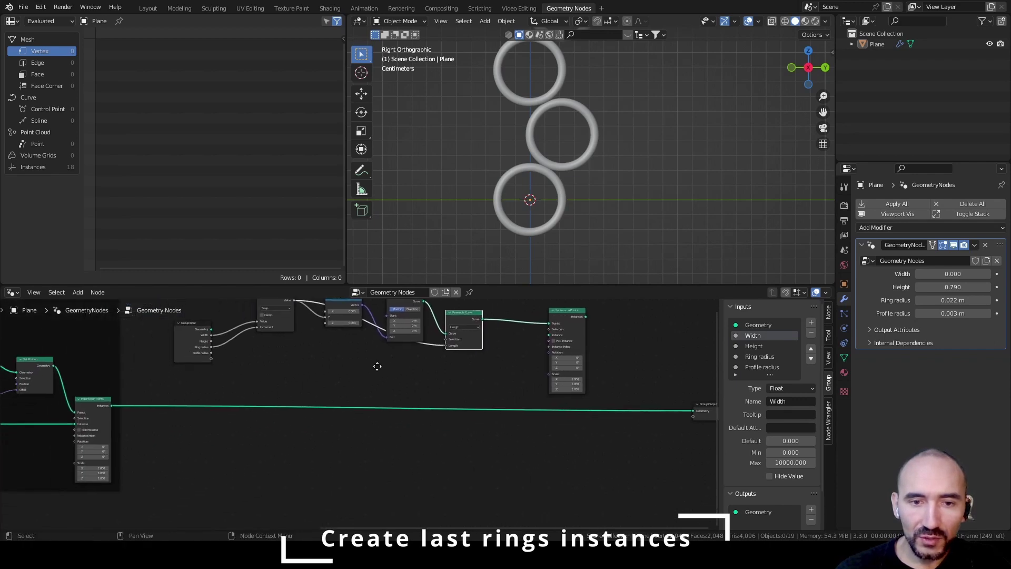
scroll(374, 363, up, 2)
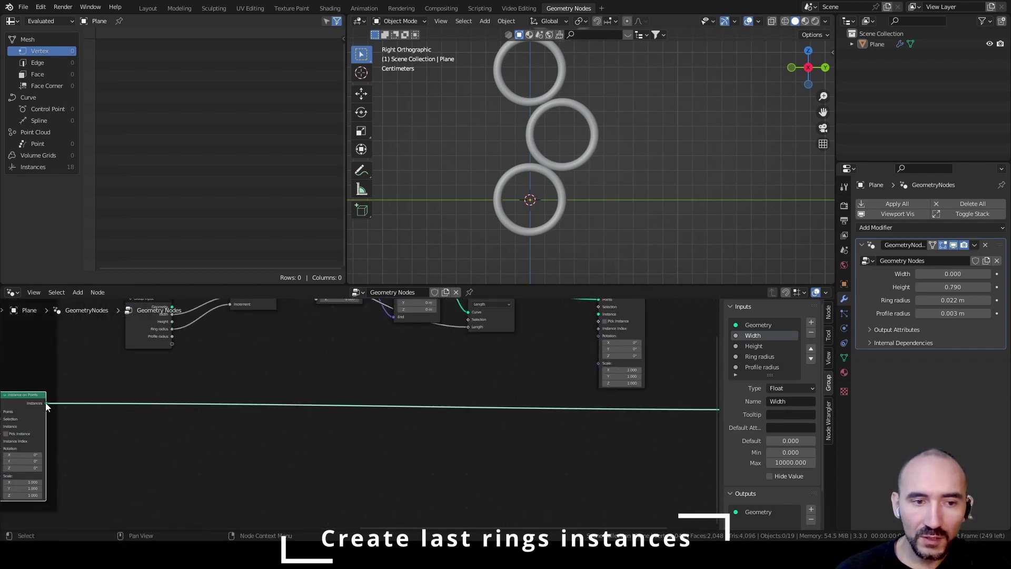
drag(46, 402, 628, 408)
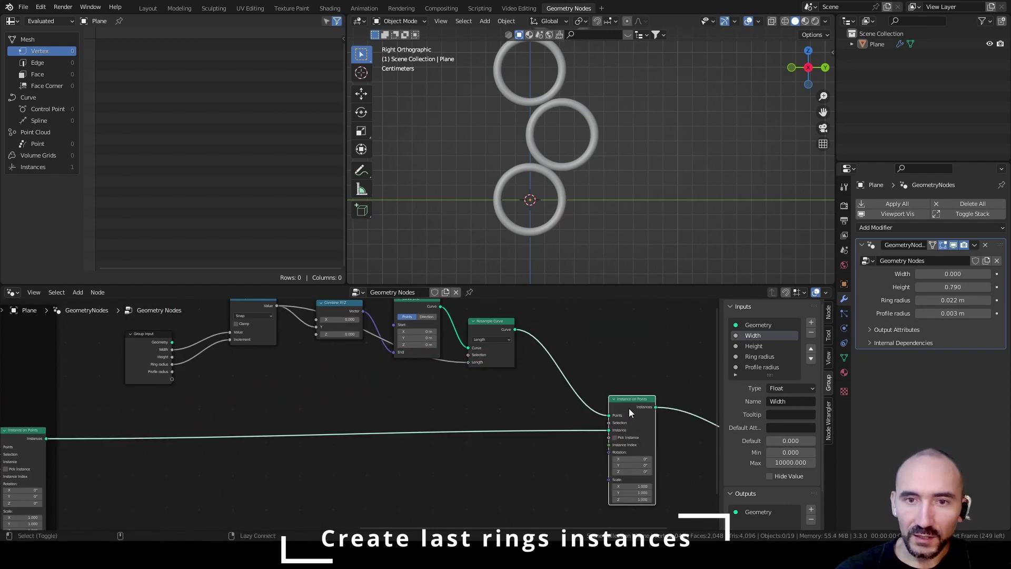
key(ctrl+s)
Set the modifier's Width to 1 with the full ring column in view.
scroll(613, 173, down, 8)
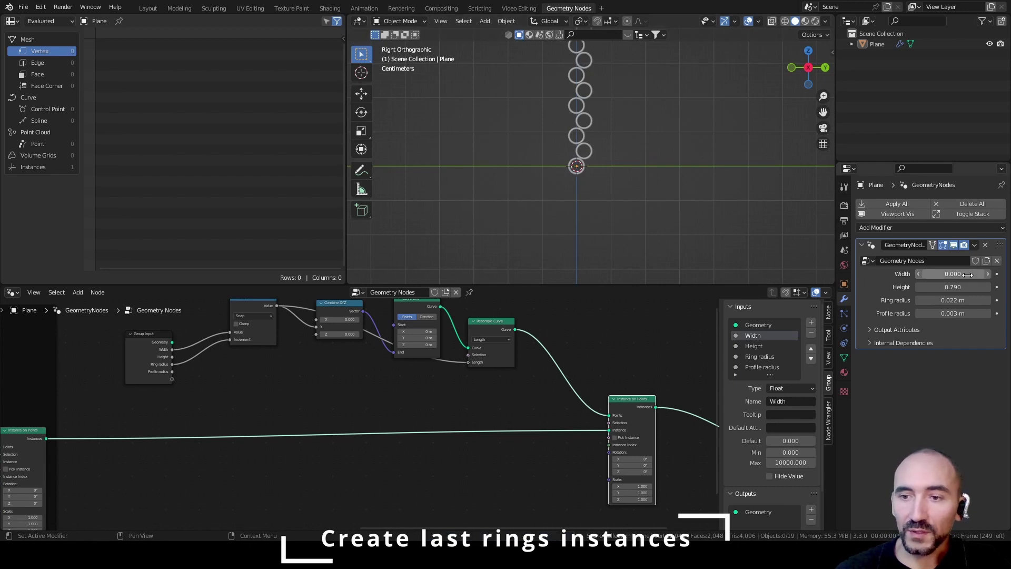
click(948, 274)
text(1)
key(Return)
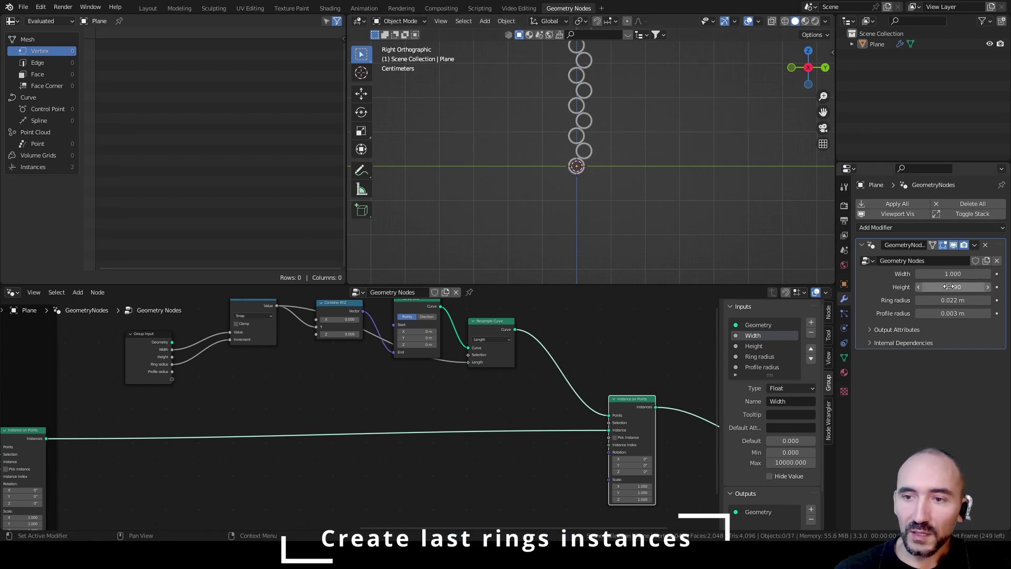
Replace the Snap link into the Width branch's Resample Curve Length with the Group Input's Ring radius.
middle_drag(560, 407, 467, 409)
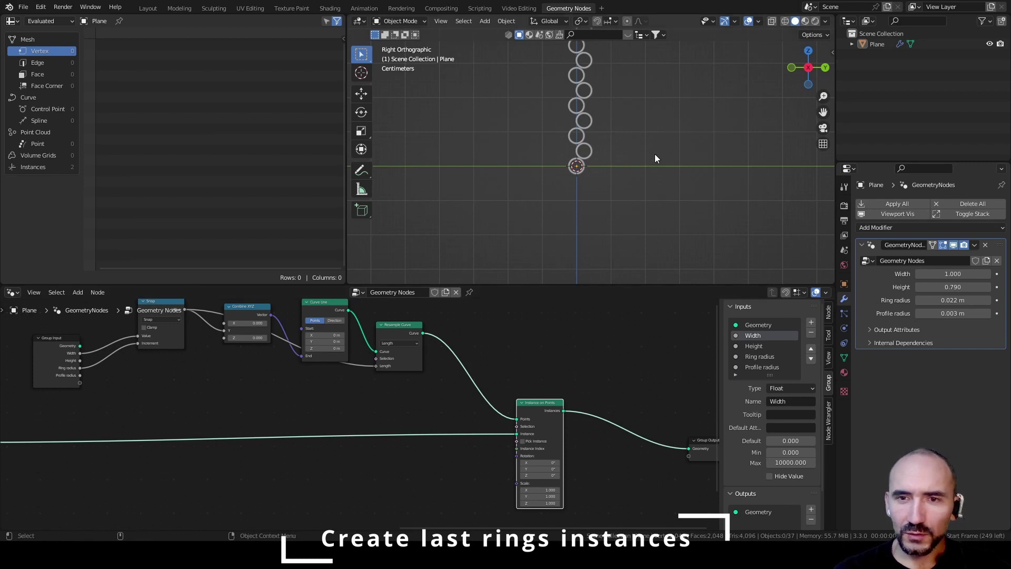
middle_drag(233, 365, 338, 393)
scroll(338, 394, up, 4)
scroll(338, 393, up, 3)
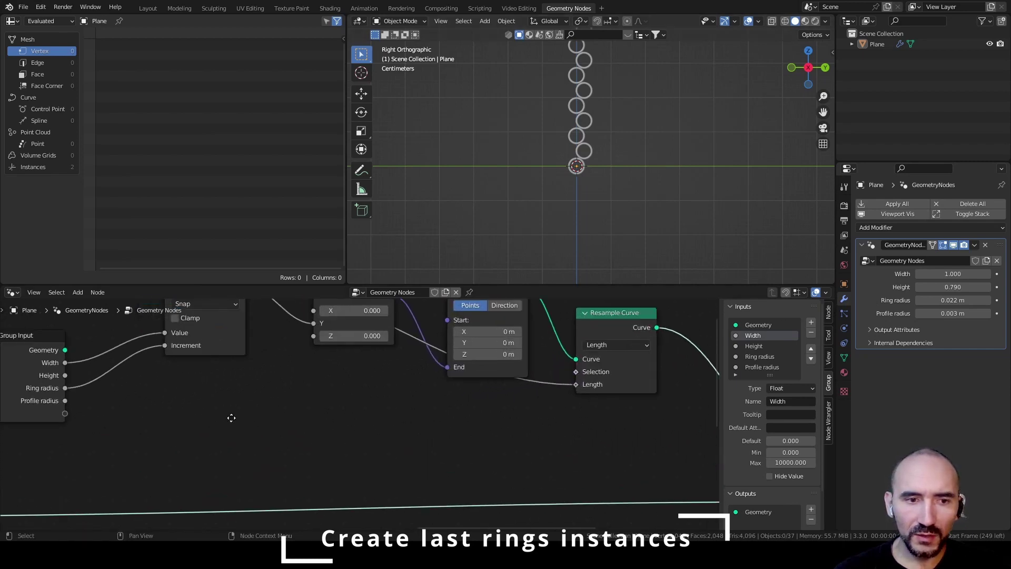
middle_drag(231, 418, 207, 474)
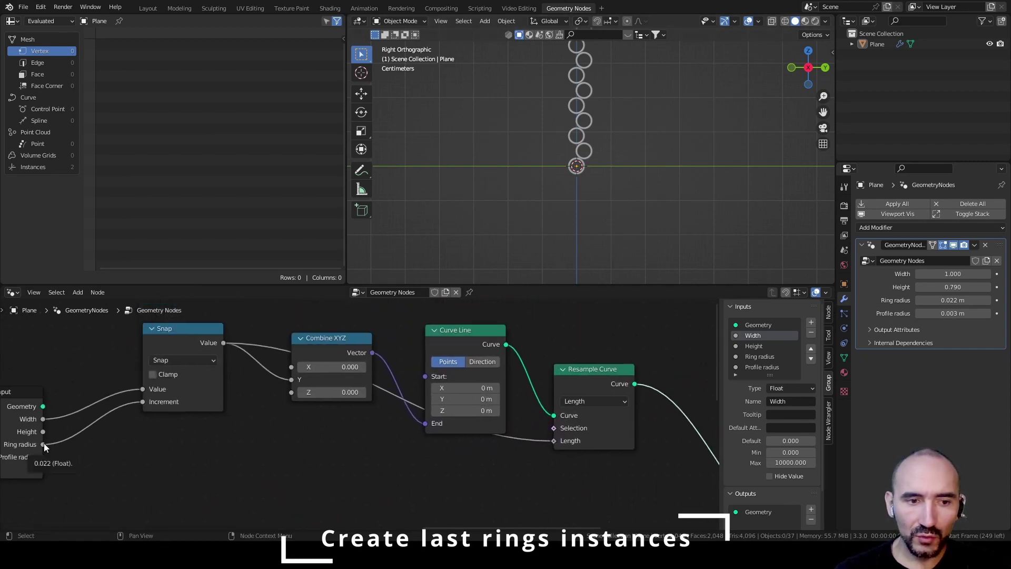
drag(43, 444, 558, 442)
scroll(586, 243, up, 8)
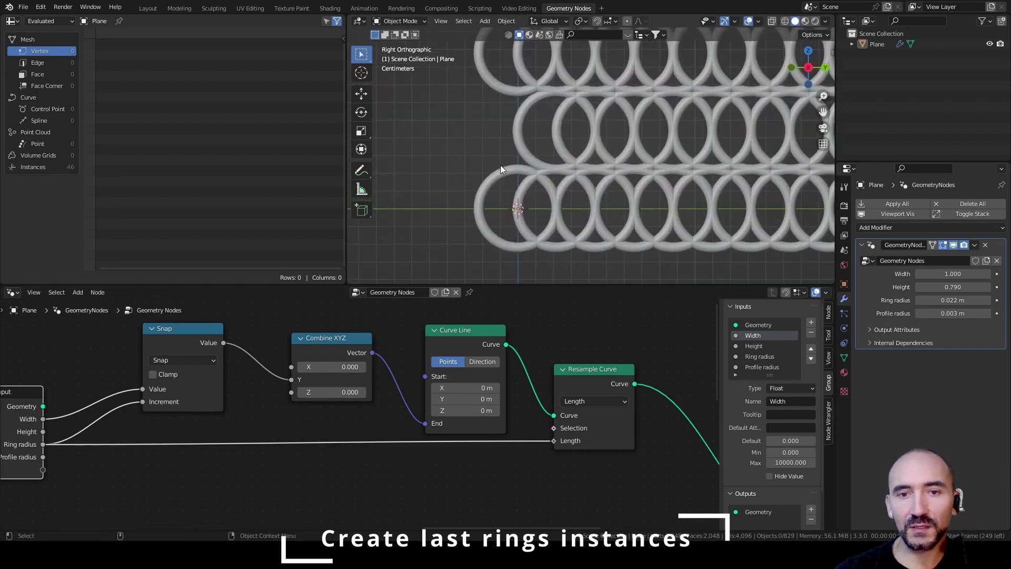
Insert a duplicate of the Snap node into the Ring radius link as Multiply by 2, and feed its output to Snap's Increment.
scroll(254, 429, down, 1)
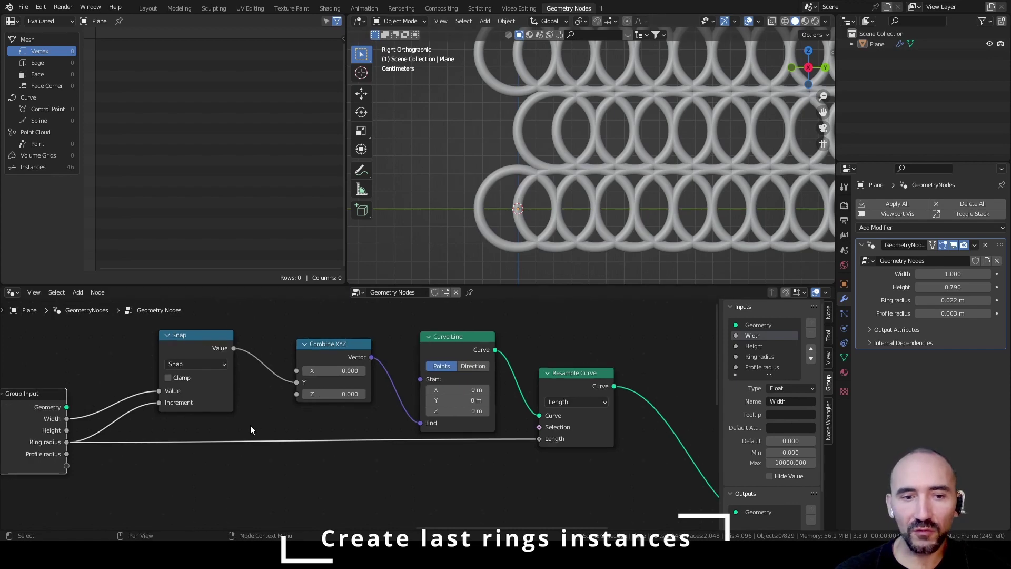
click(196, 345)
key(shift+d)
click(188, 433)
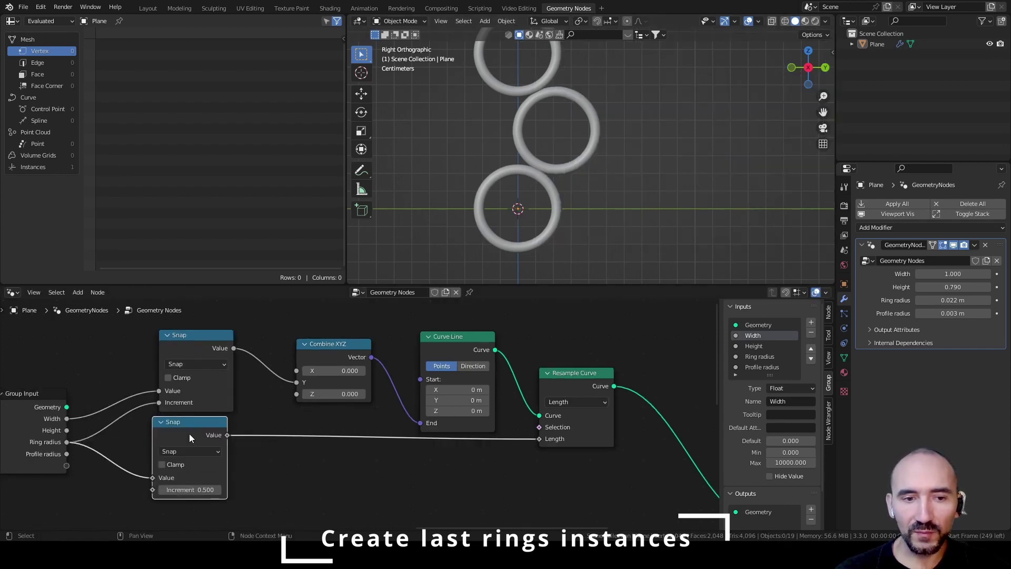
click(188, 451)
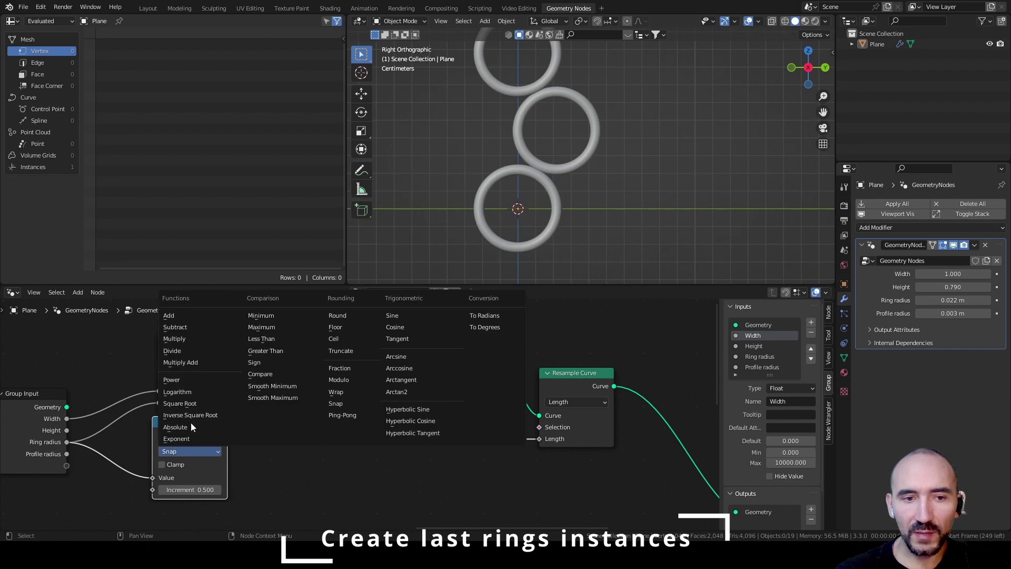
click(194, 328)
drag(227, 435, 158, 402)
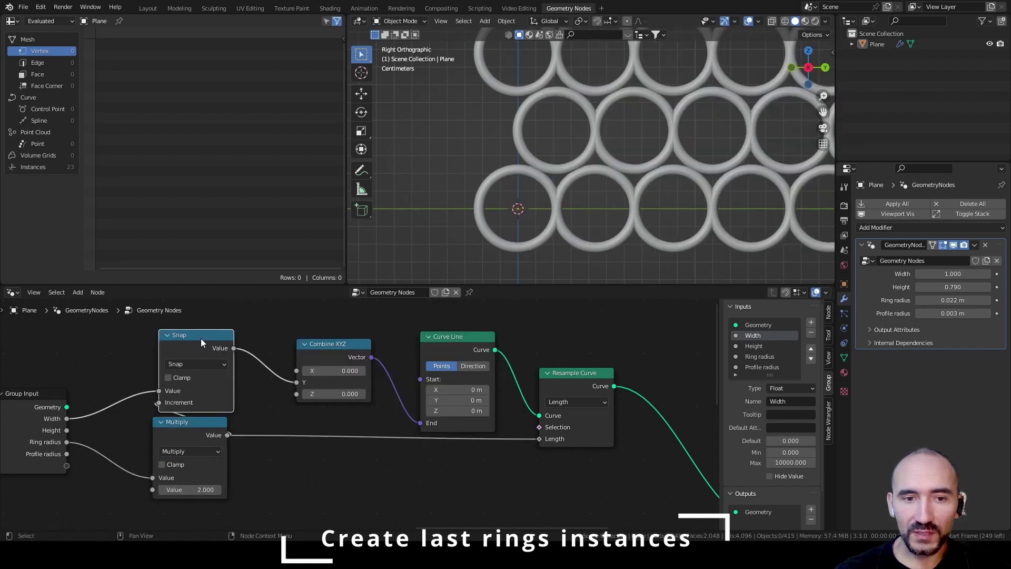
Collapse the Snap and Combine XYZ nodes and rearrange them compactly around the Multiply node.
drag(200, 338, 251, 344)
click(305, 344)
drag(337, 346, 370, 420)
drag(250, 350, 269, 422)
click(255, 348)
click(191, 431)
drag(192, 435, 161, 441)
scroll(371, 414, down, 4)
scroll(626, 151, up, 1)
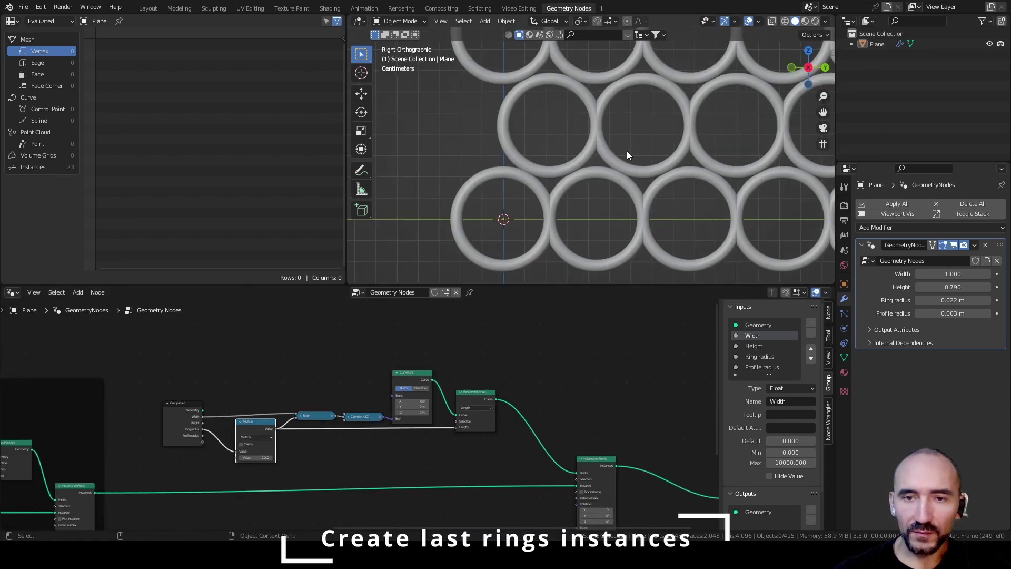
Switch the viewport to wireframe and examine the contact between neighbouring rings near the origin.
key(shift+z)
shift+middle_drag(549, 198, 578, 176)
scroll(580, 150, up, 2)
scroll(580, 150, up, 1)
scroll(230, 348, down, 1)
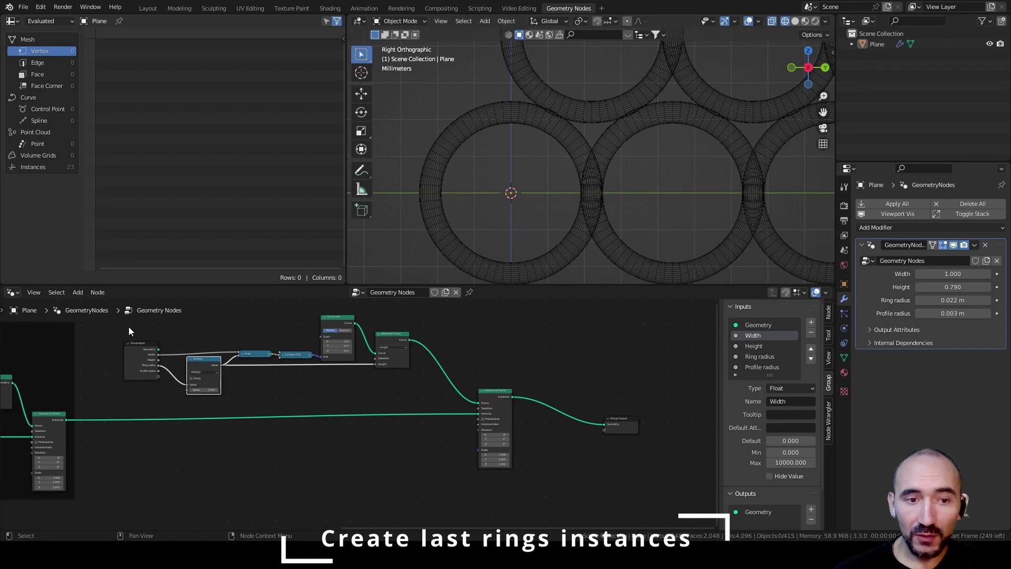
Frame the Width-branch nodes together with their Instance on Points, label the frame "All instances", and save the file.
drag(128, 326, 513, 463)
key(ctrl+j)
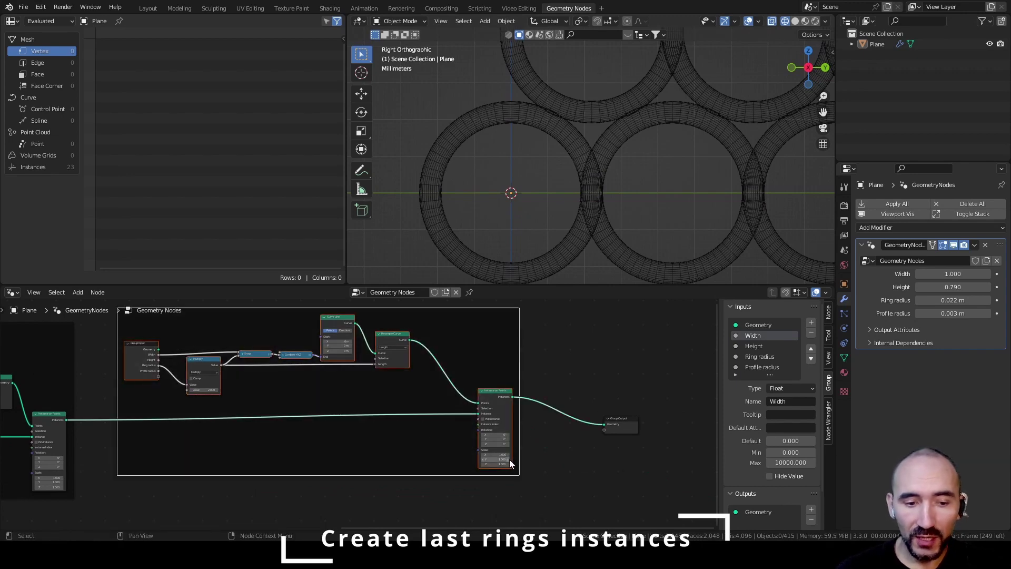
key(F2)
text(All ins)
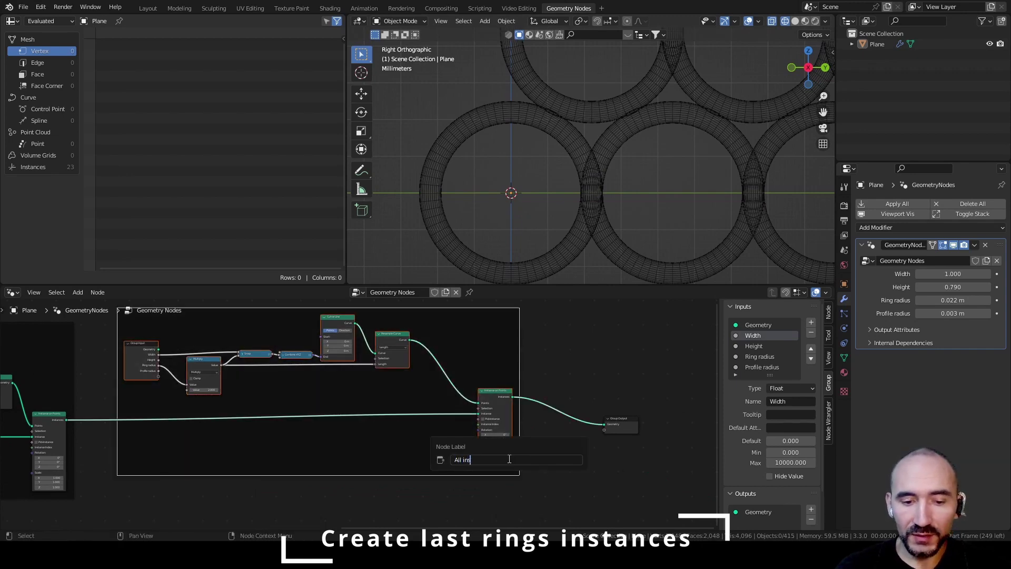
text(tances)
key(Return)
click(579, 342)
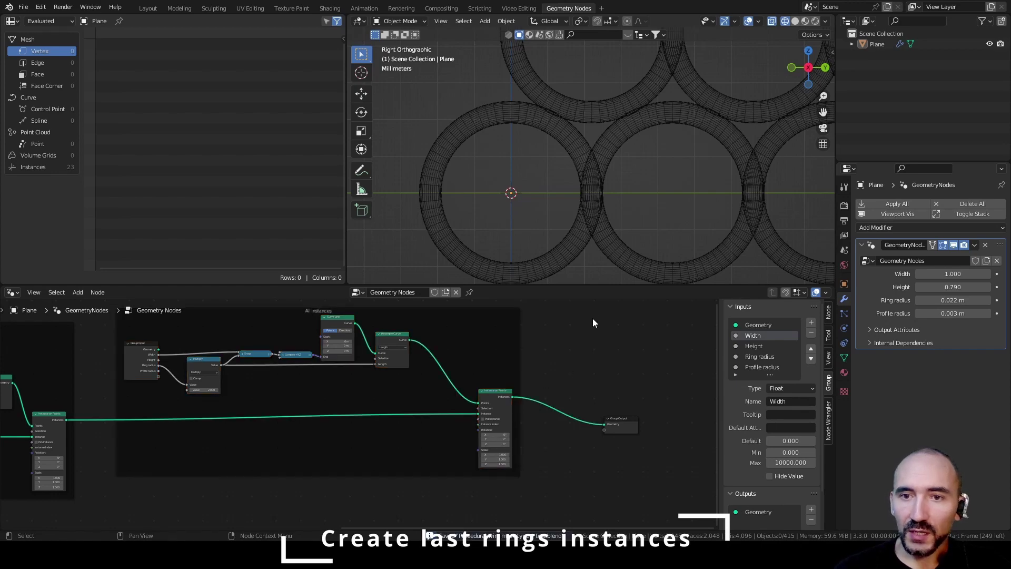
Test the ring grid's resizing by trying Width at 0.5, returning it to 1, and varying Height.
scroll(600, 154, down, 12)
scroll(707, 123, down, 3)
shift+middle_drag(696, 133, 594, 209)
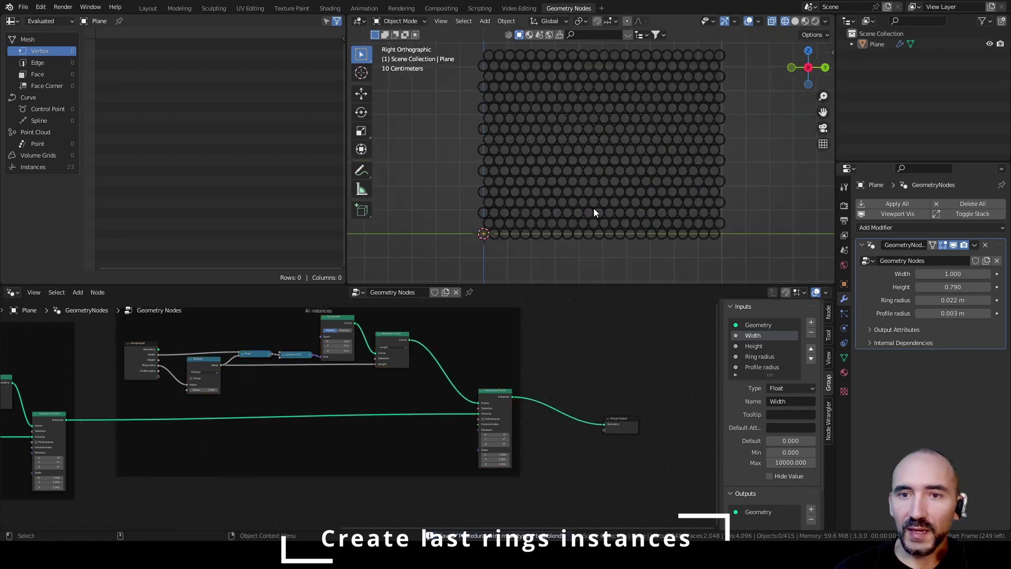
click(953, 274)
text(0.3)
key(Return)
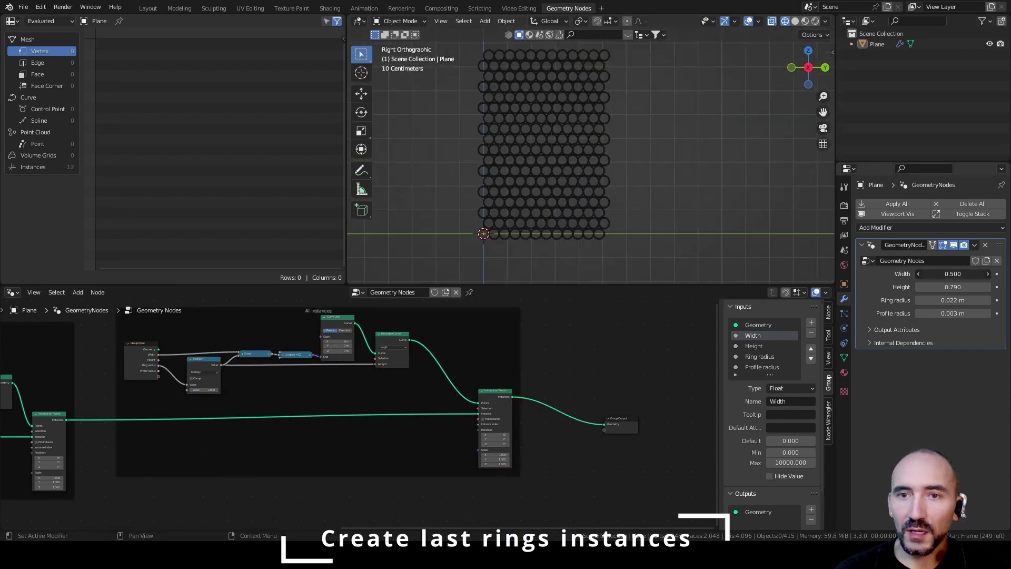
drag(926, 273, 963, 274)
mouse_move(953, 287)
mouse_down()
mouse_move(928, 287)
mouse_move(969, 287)
mouse_up()
Move the All instances frame closer to the preceding node frame and bring the Group Output node nearer to it.
shift+middle_drag(577, 182, 627, 132)
scroll(583, 160, up, 9)
shift+middle_drag(471, 185, 598, 169)
scroll(597, 164, up, 3)
mouse_move(595, 178)
alt+right_down()
mouse_move(611, 165)
mouse_move(609, 172)
alt+right_up()
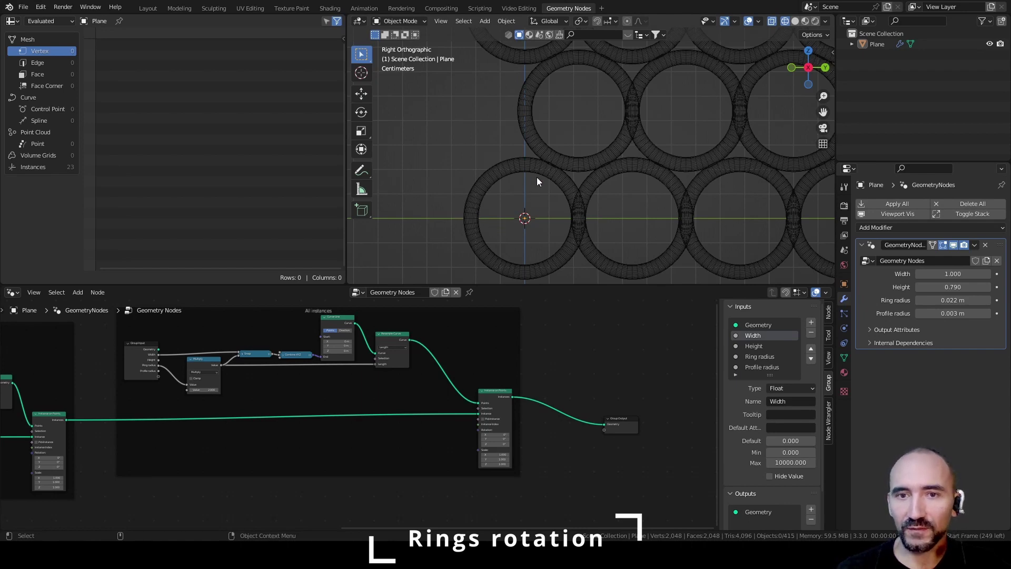
middle_drag(213, 400, 337, 423)
drag(362, 342, 330, 355)
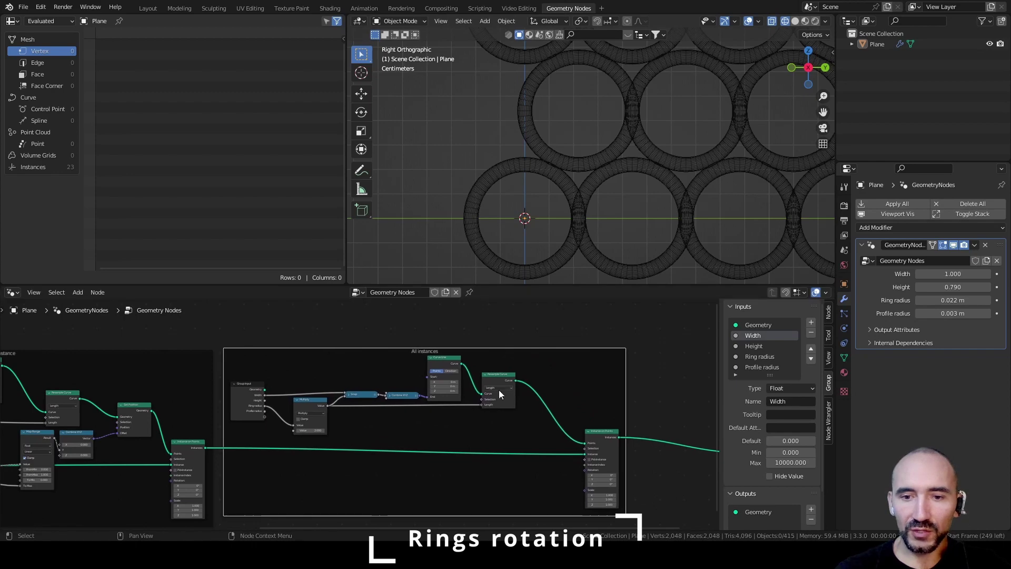
middle_drag(500, 392, 389, 343)
drag(648, 404, 537, 386)
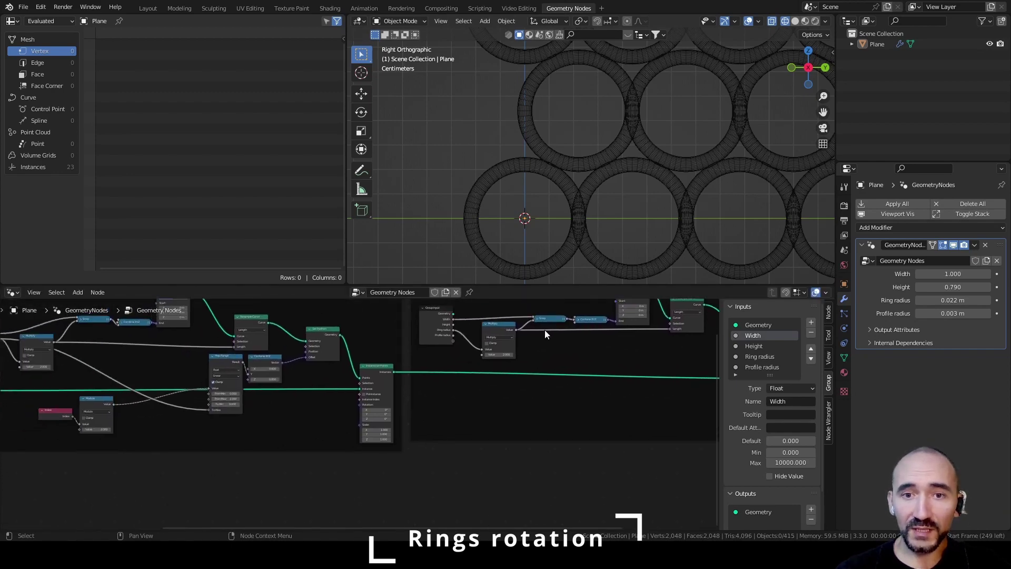
Examine the flat ring rows and their overlaps from several perspective angles near the origin.
middle_drag(566, 227, 574, 198)
shift+middle_drag(719, 229, 591, 119)
scroll(523, 131, down, 5)
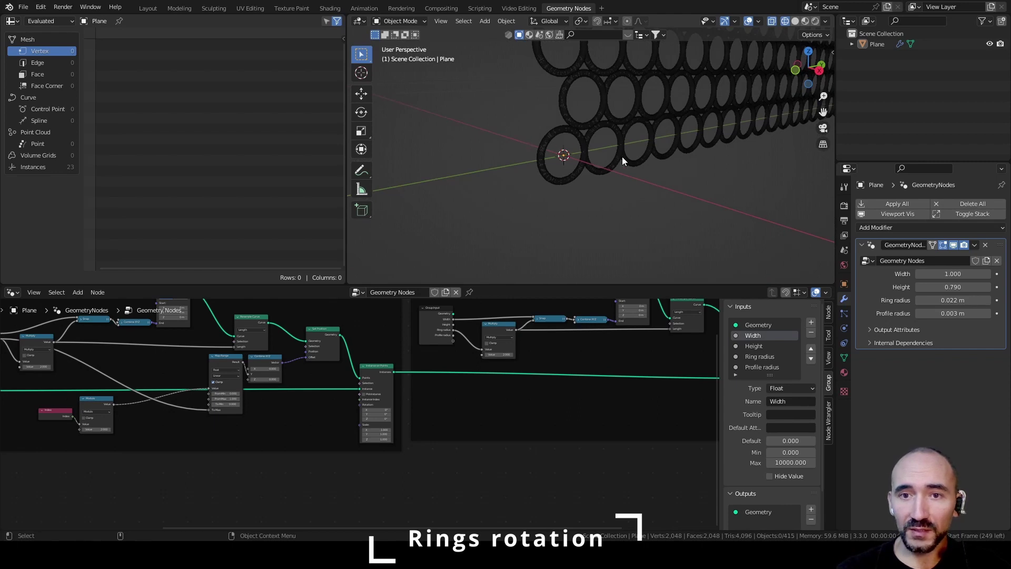
middle_drag(727, 71, 605, 141)
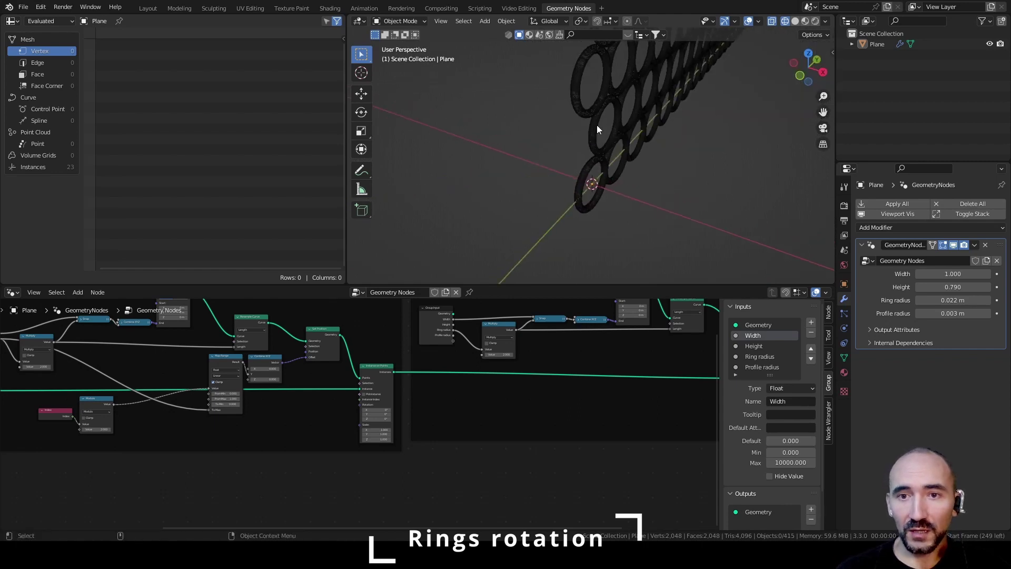
scroll(613, 124, up, 4)
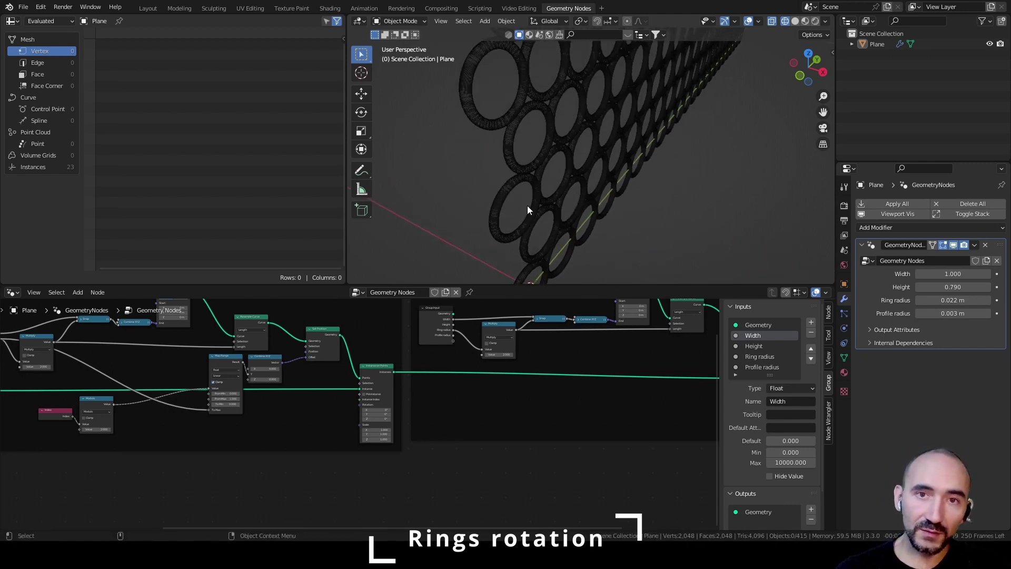
middle_drag(527, 206, 535, 185)
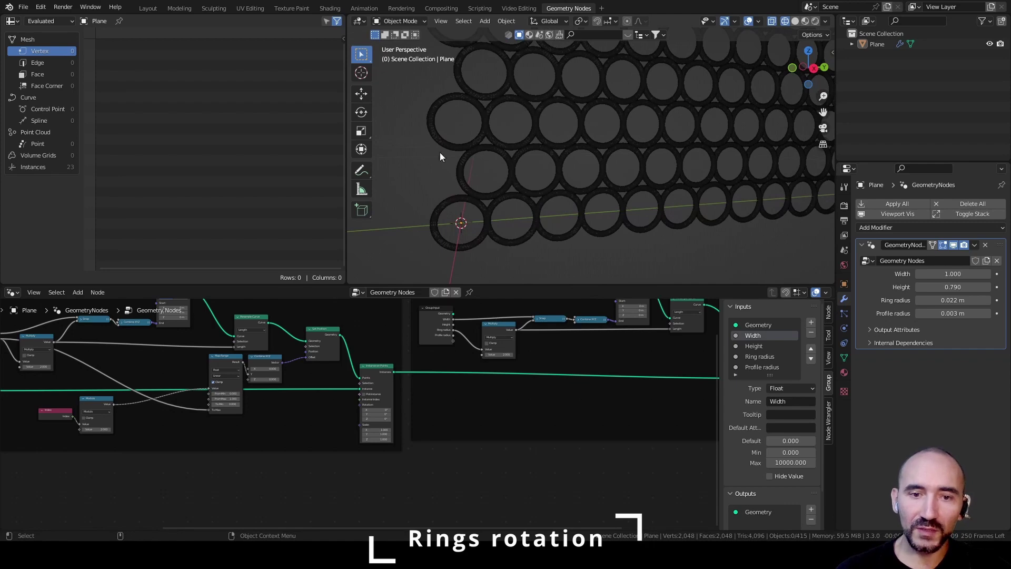
Feed the Modulo output into a new Map Range node's Value and set its To Min to -1.
scroll(178, 431, up, 5)
middle_drag(178, 431, 227, 446)
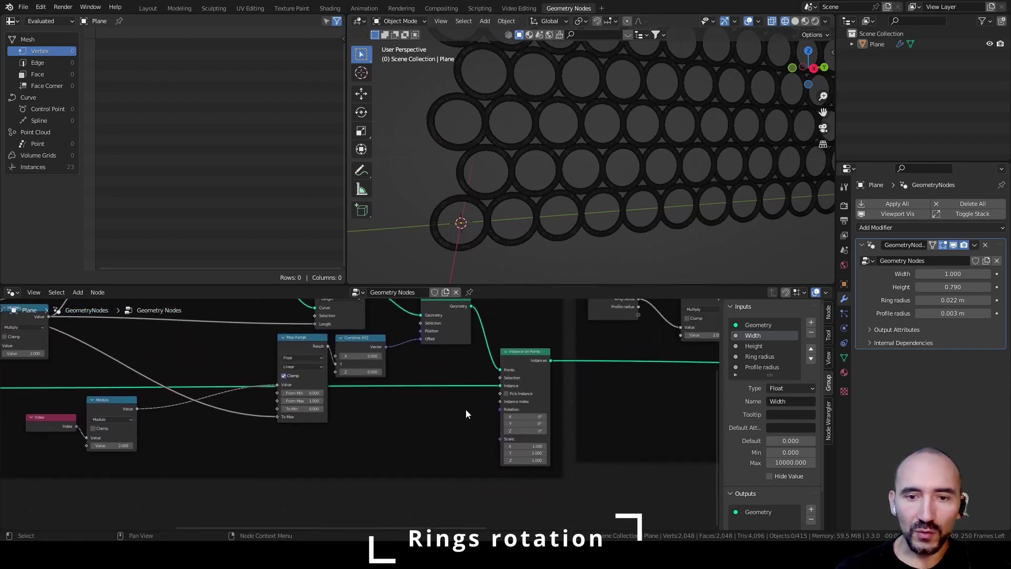
scroll(468, 411, up, 3)
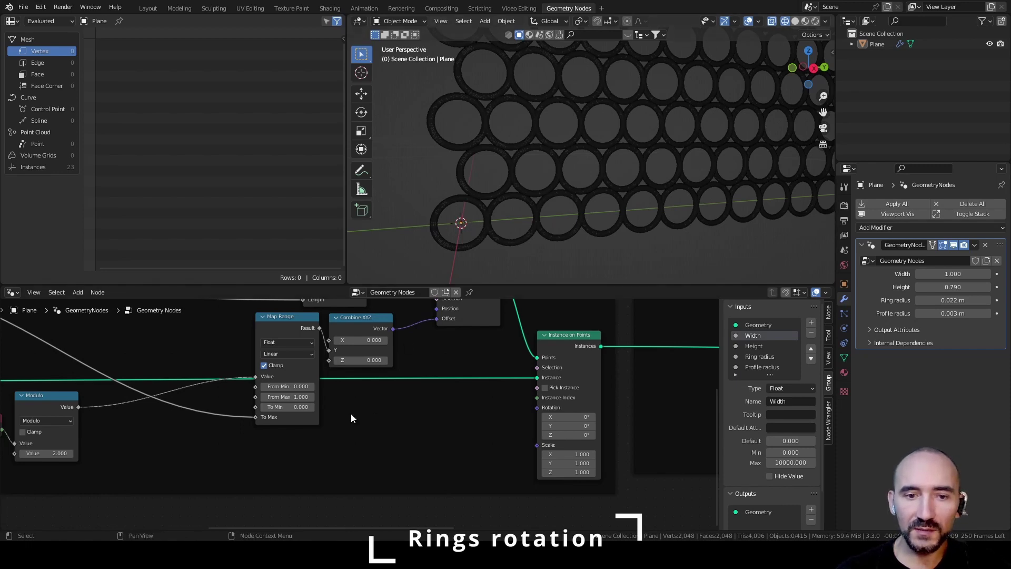
middle_drag(215, 438, 364, 374)
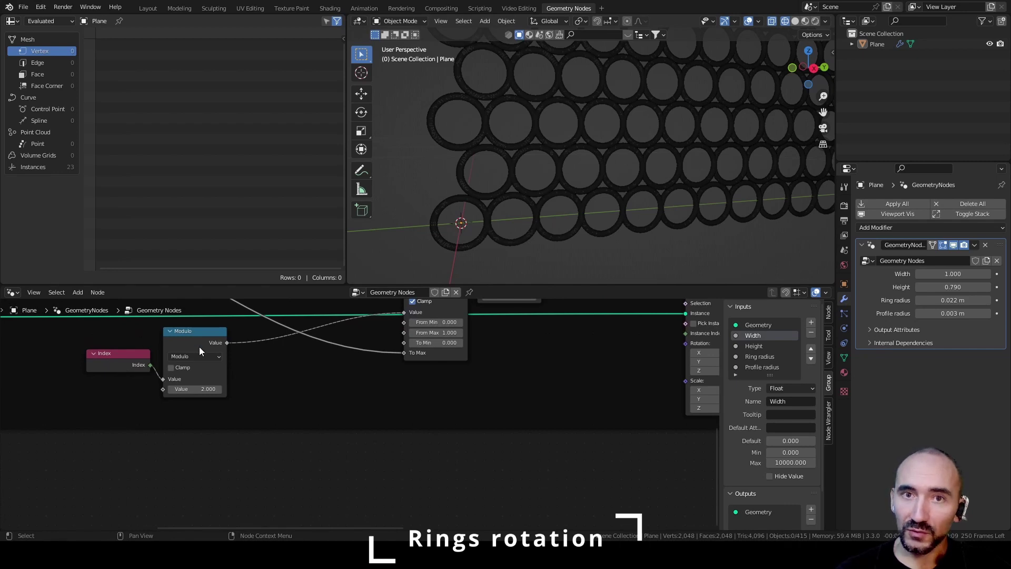
drag(226, 342, 279, 386)
text(mapra)
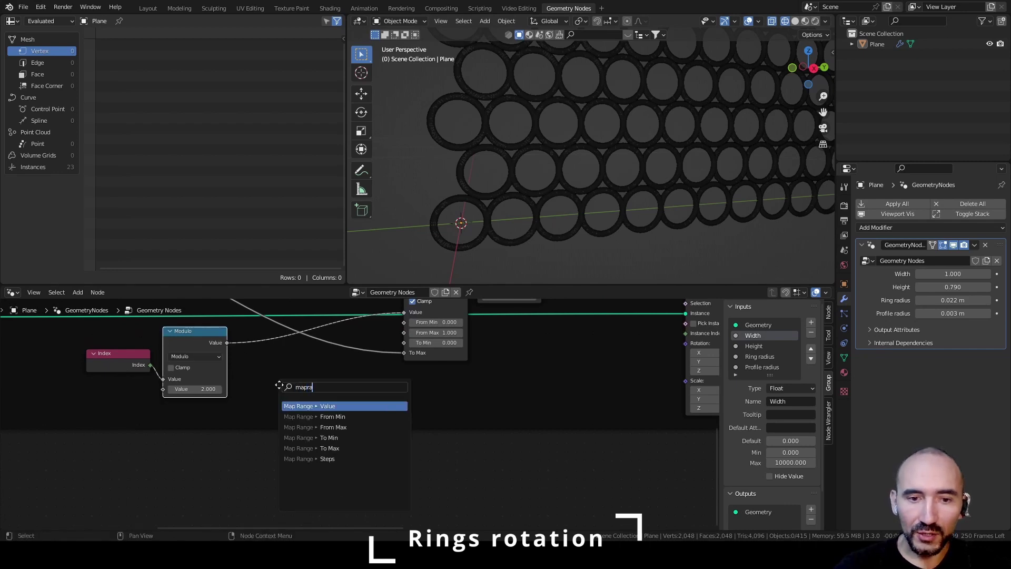
key(Return)
click(281, 384)
click(308, 467)
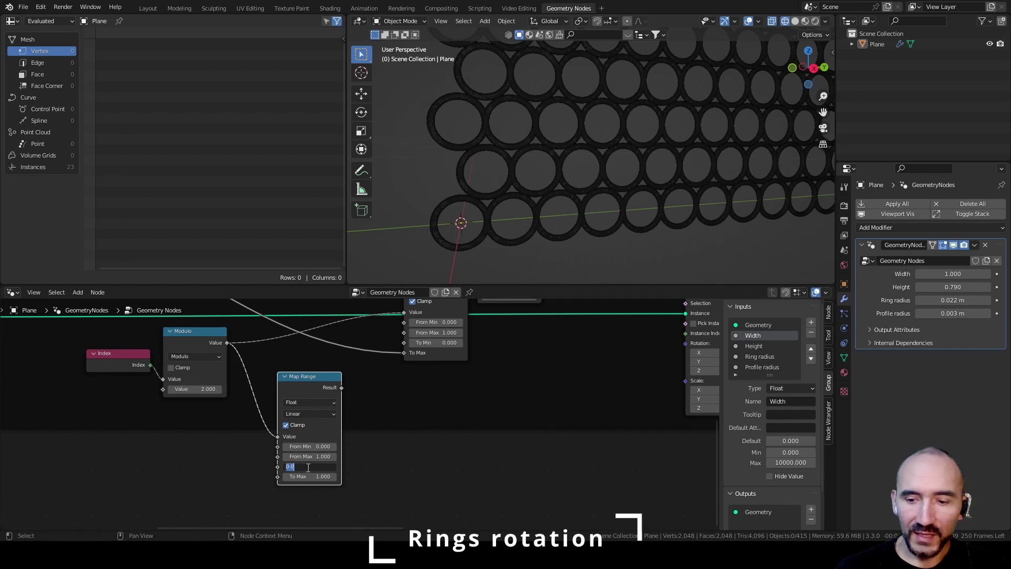
text(--1)
key(Return)
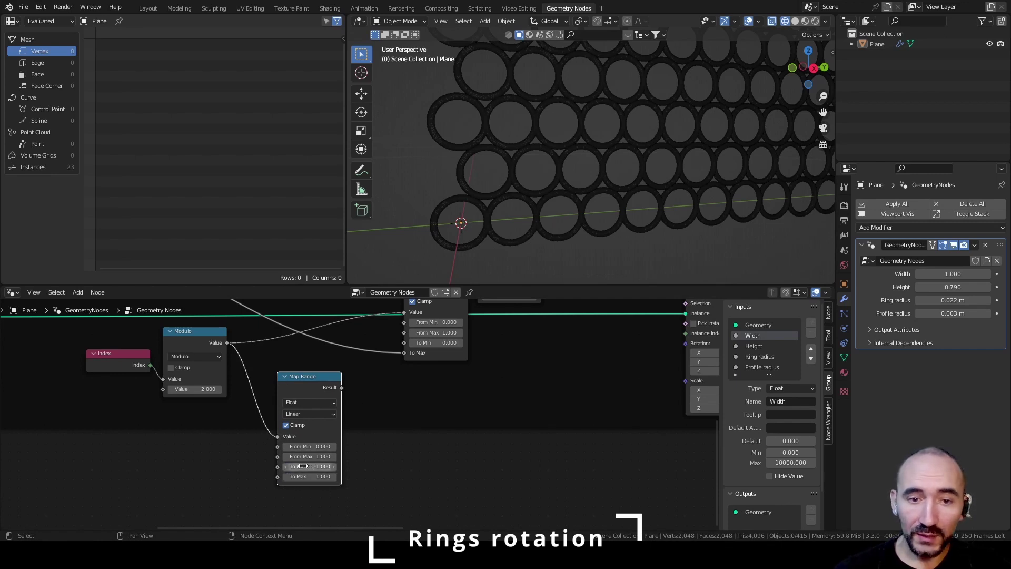
Add a Multiply node fed by the new Map Range's Result and set its second value to 0.
drag(342, 388, 395, 398)
text(mult)
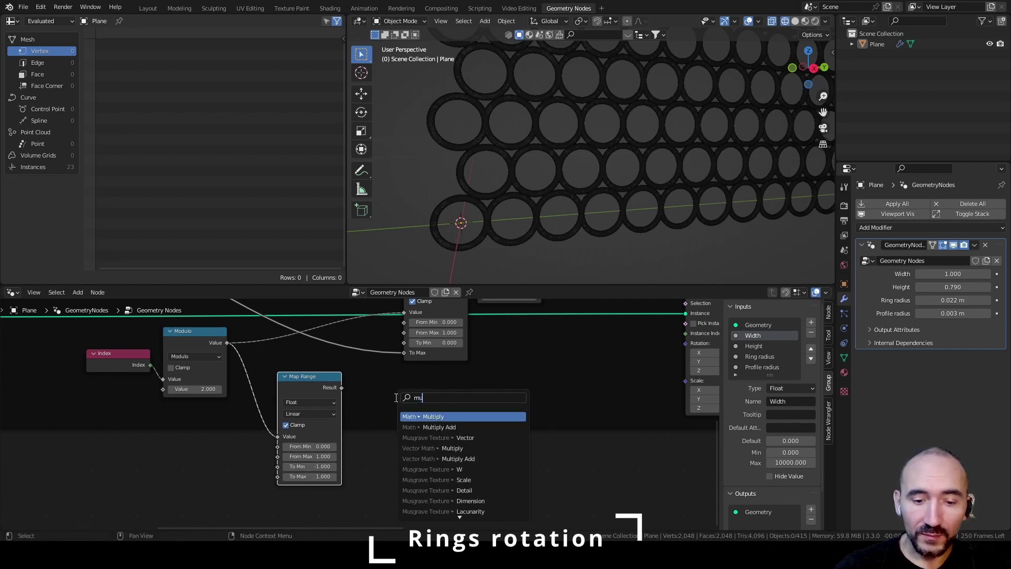
key(Return)
click(391, 443)
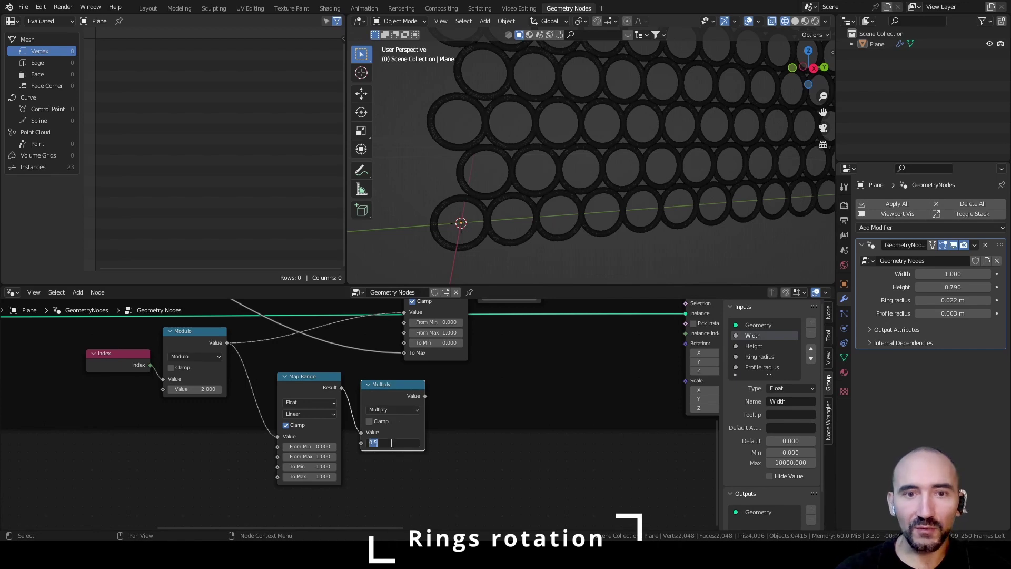
text(0)
key(Return)
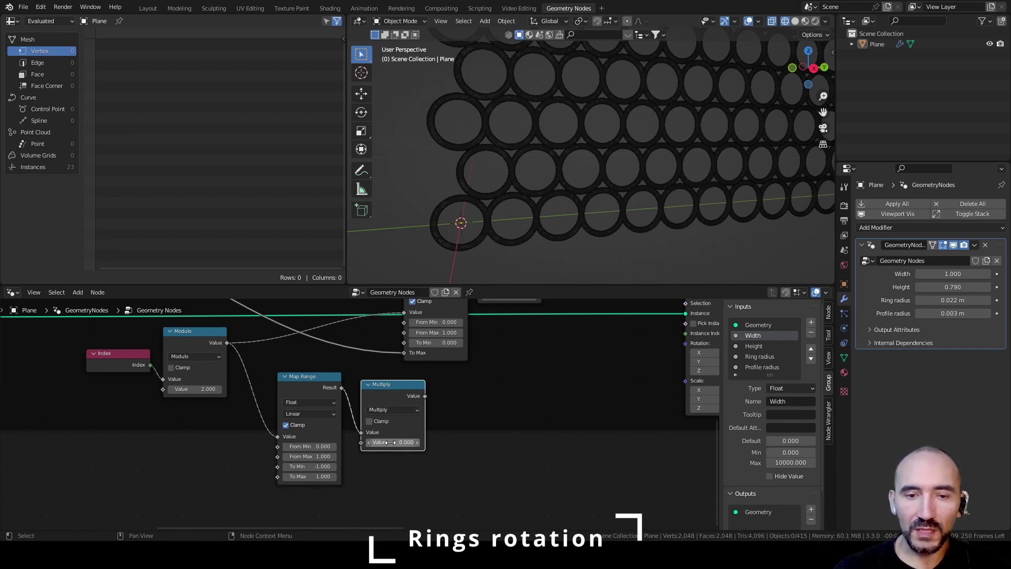
Add a To Radians node fed by the new Multiply output and place it beside that node.
drag(425, 395, 461, 396)
text(t)
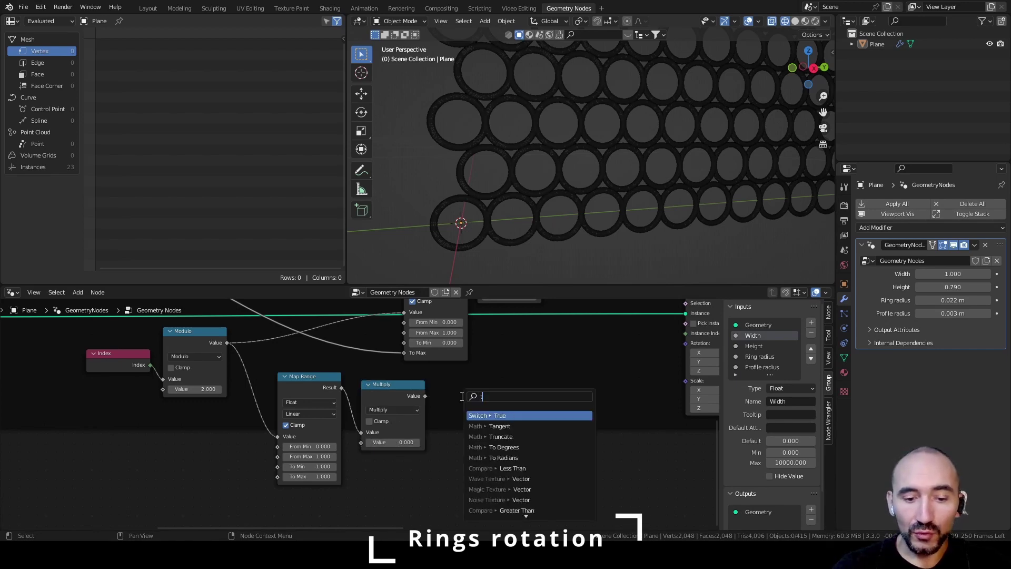
text(o rad)
key(Return)
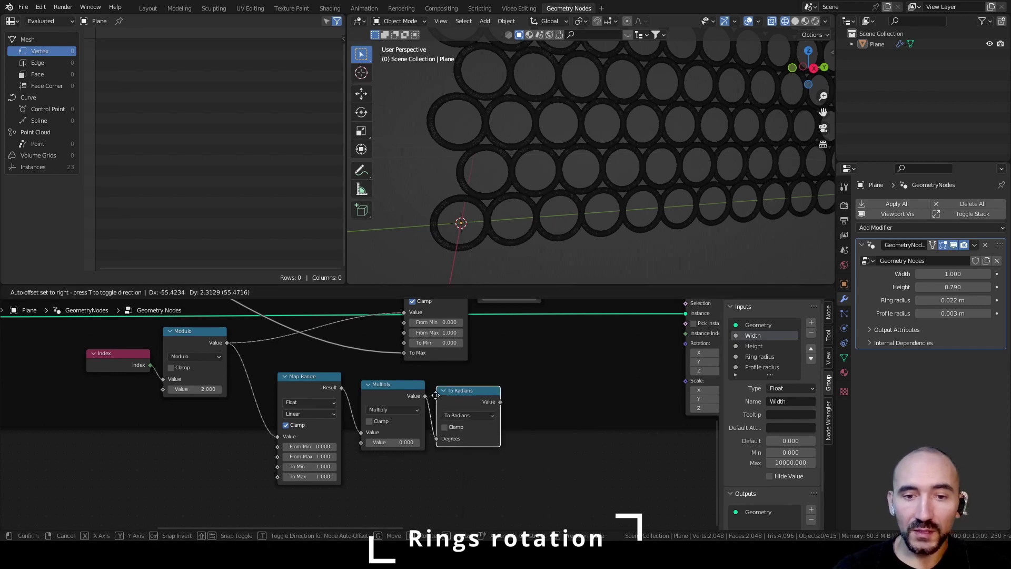
click(439, 391)
Add a Combine XYZ node with the To Radians output feeding its Z and place it beside that node.
middle_drag(567, 403, 493, 422)
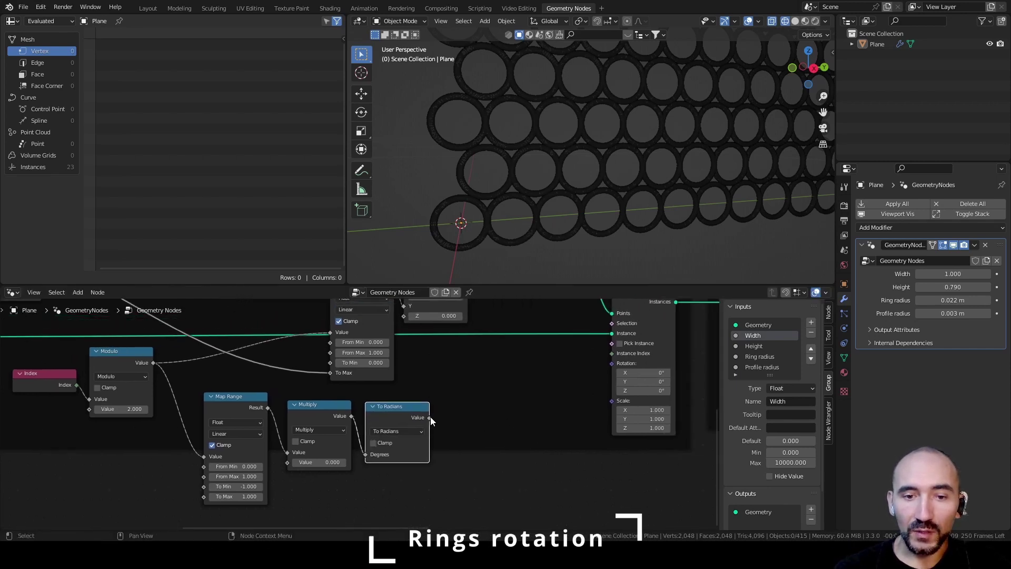
drag(430, 417, 487, 414)
text(combin)
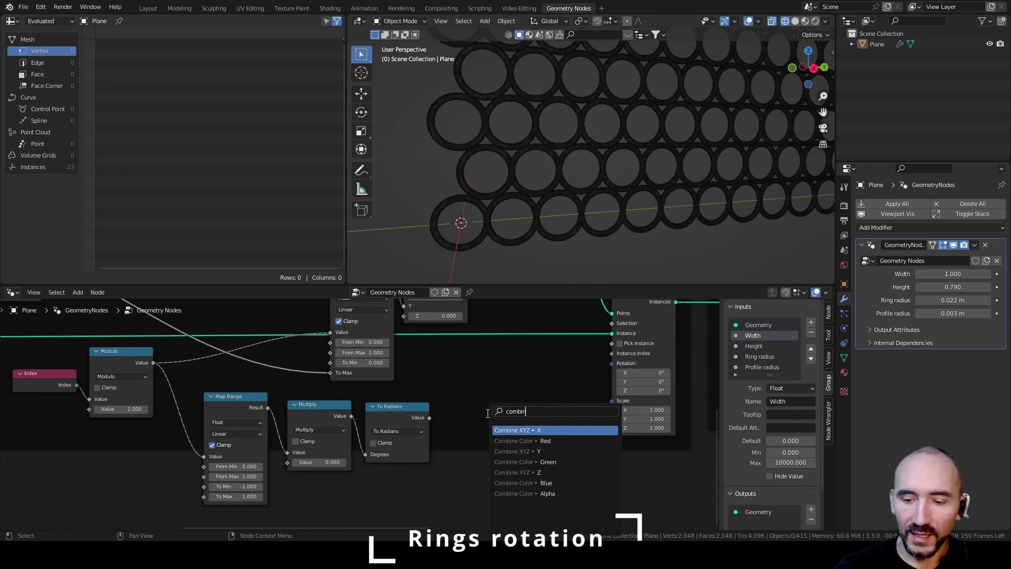
key(Down)
key(Down)
key(Down)
key(Down)
key(Return)
click(459, 438)
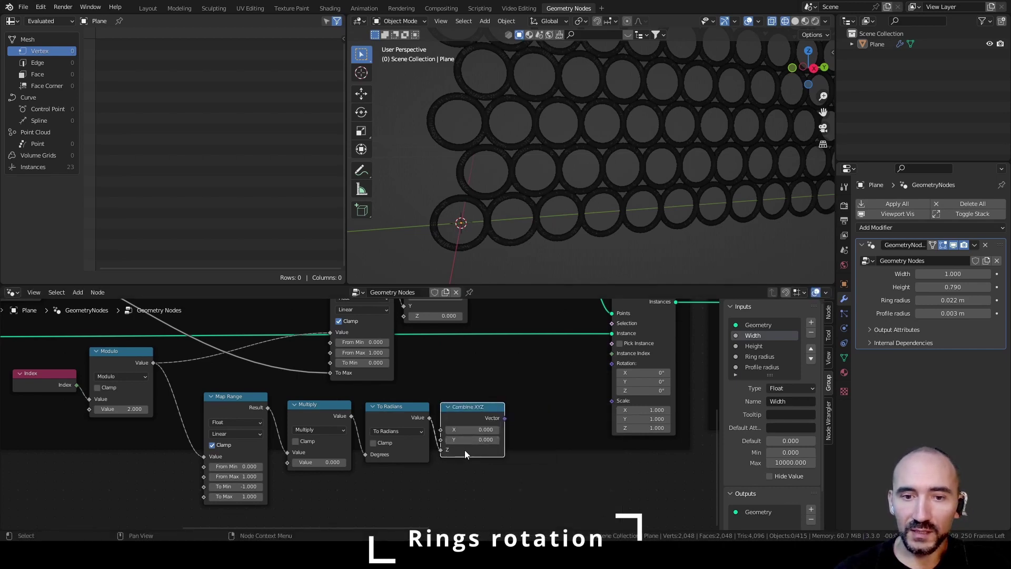
Link the Combine XYZ Vector to the Instance on Points Rotation and shift the Map Range, Multiply, To Radians and Combine XYZ nodes closer to it.
drag(504, 418, 614, 363)
drag(526, 474, 217, 419)
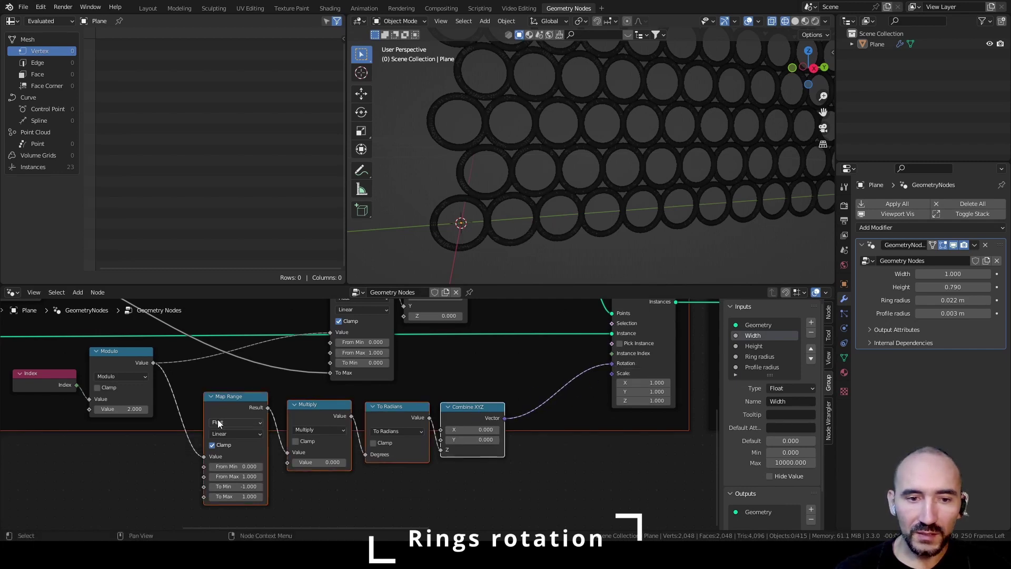
shift+click(560, 425)
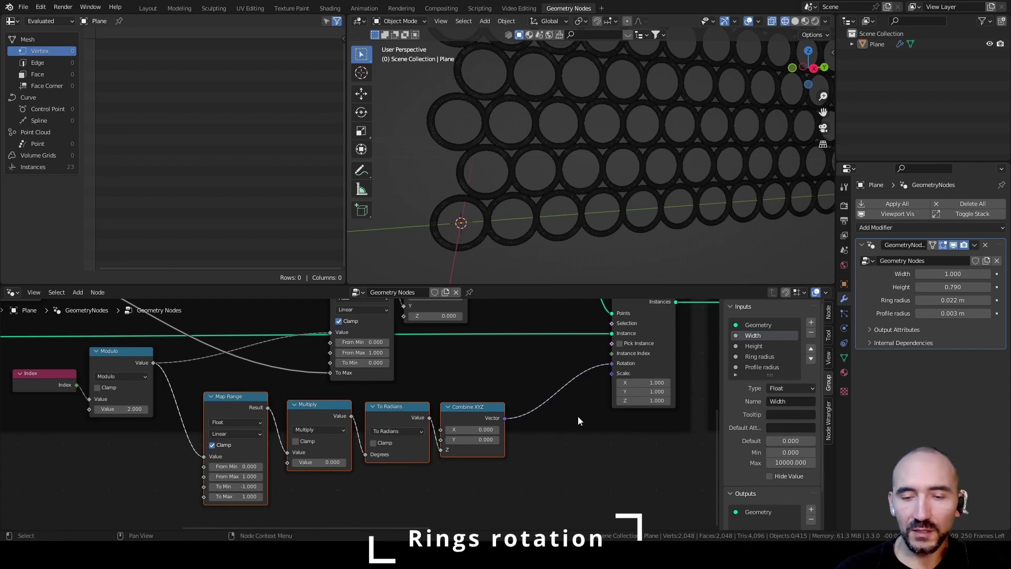
key(g)
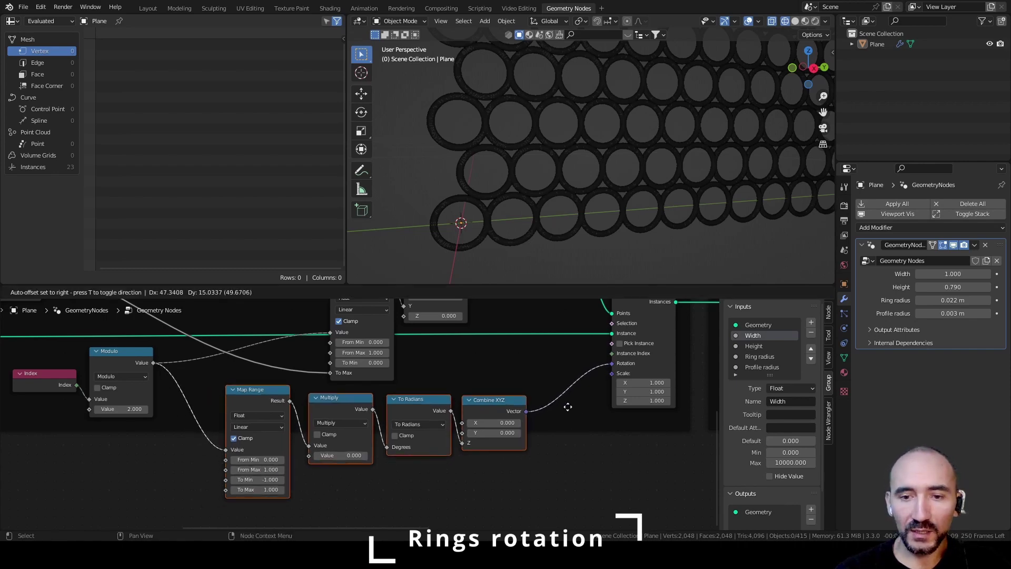
click(567, 412)
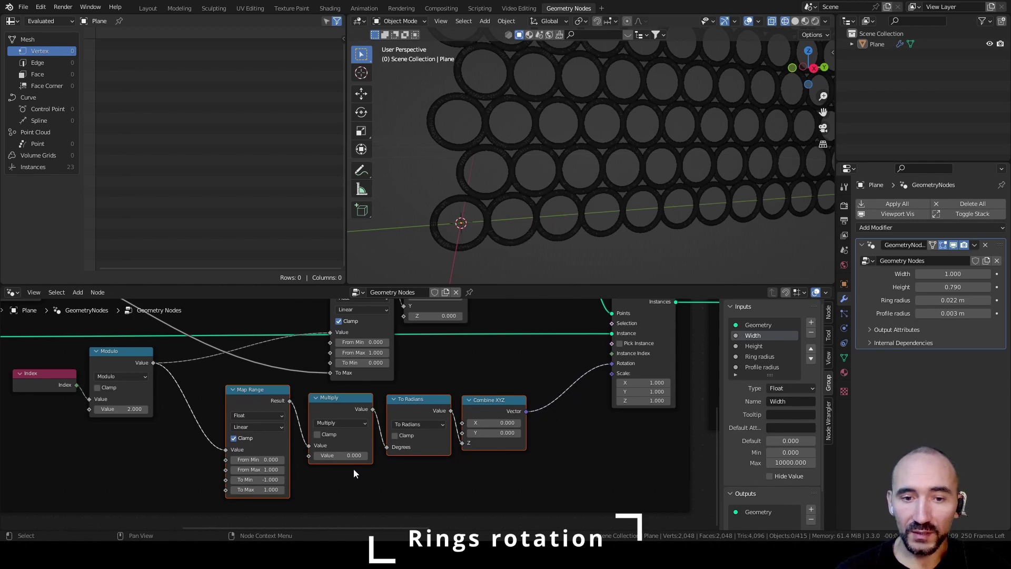
click(554, 442)
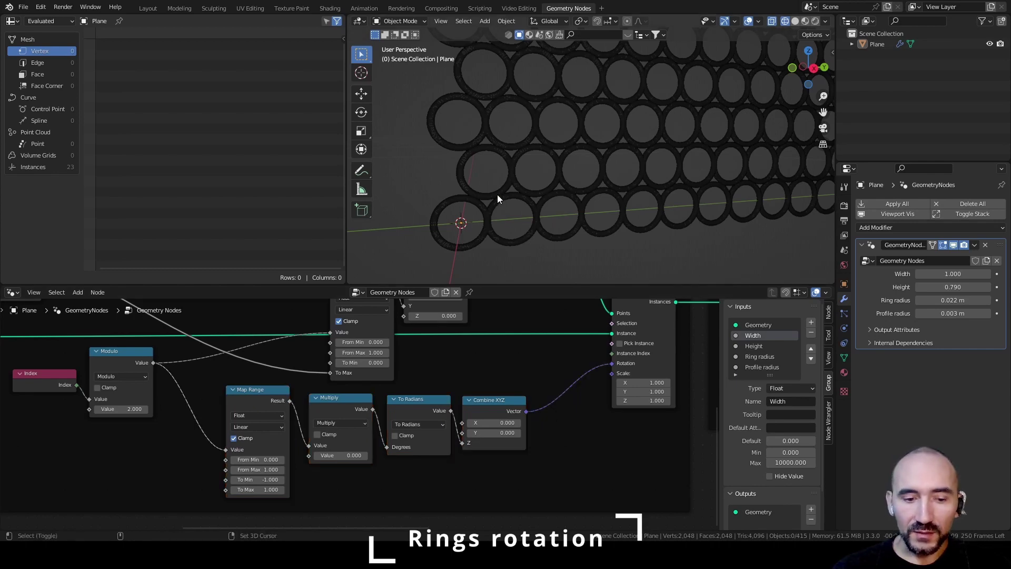
Test the alternating ring rotation with X-ray off and the Multiply node's second value at 20.4, inspecting the rings from several angles.
key(alt+z)
middle_drag(496, 194, 555, 155)
scroll(555, 155, up, 6)
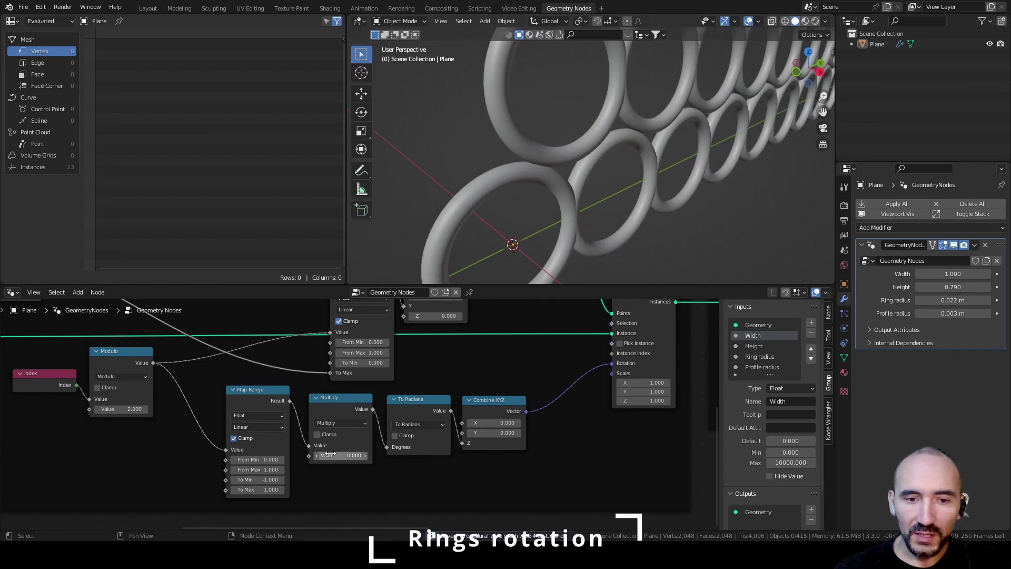
drag(327, 455, 400, 455)
middle_drag(523, 154, 618, 173)
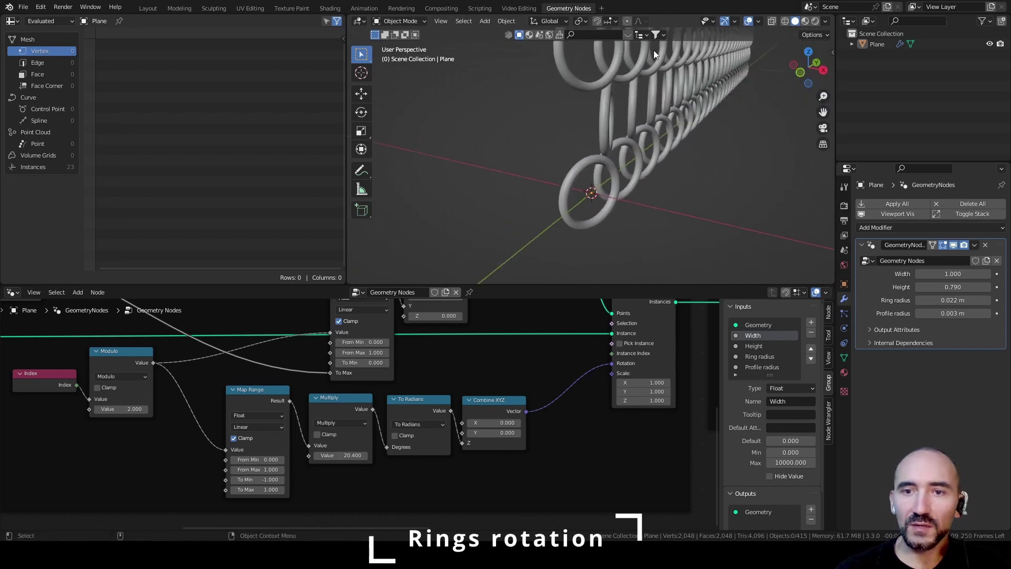
middle_drag(654, 175, 653, 99)
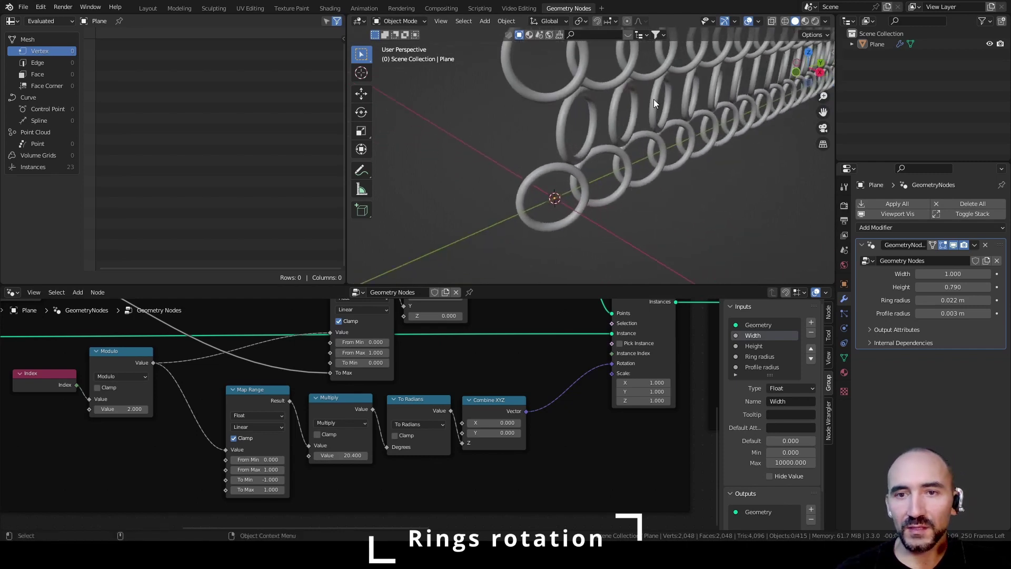
scroll(663, 111, down, 5)
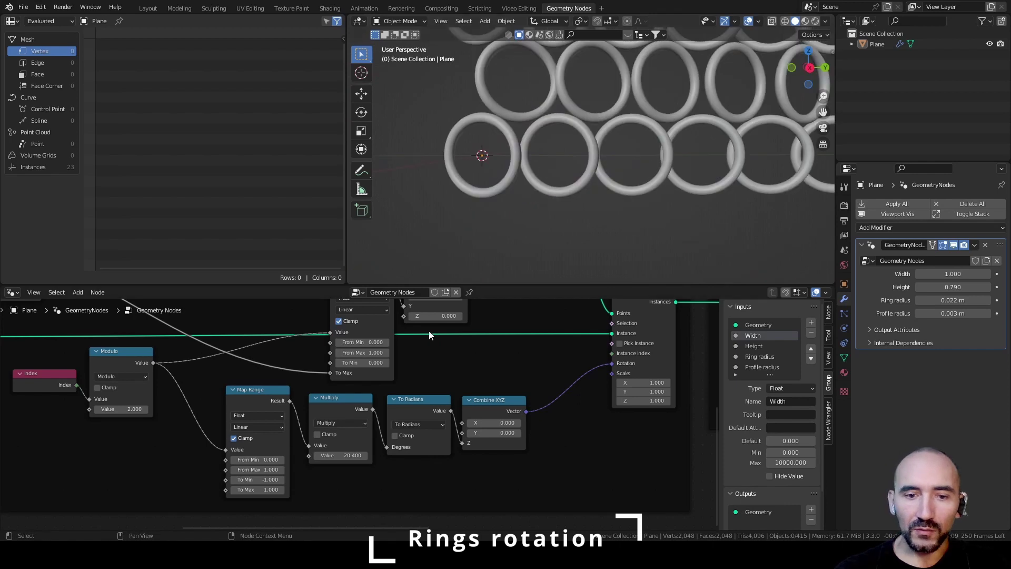
Reset the rotation Multiply node's second value to 0 and save the file.
text(0)
key(Return)
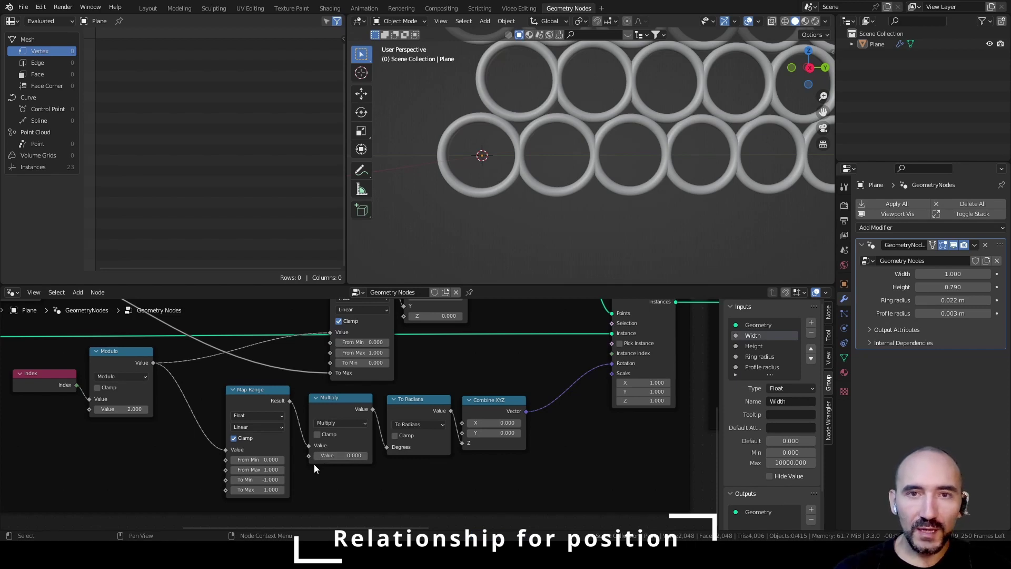
key(ctrl+s)
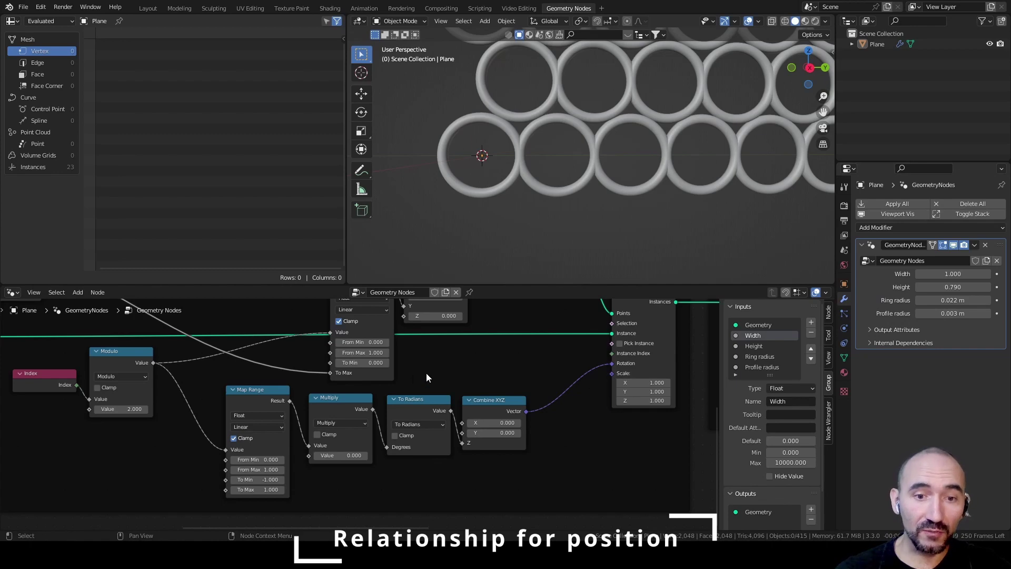
Add a Map Range node below the Multiply node in the All instances frame.
scroll(389, 387, down, 2)
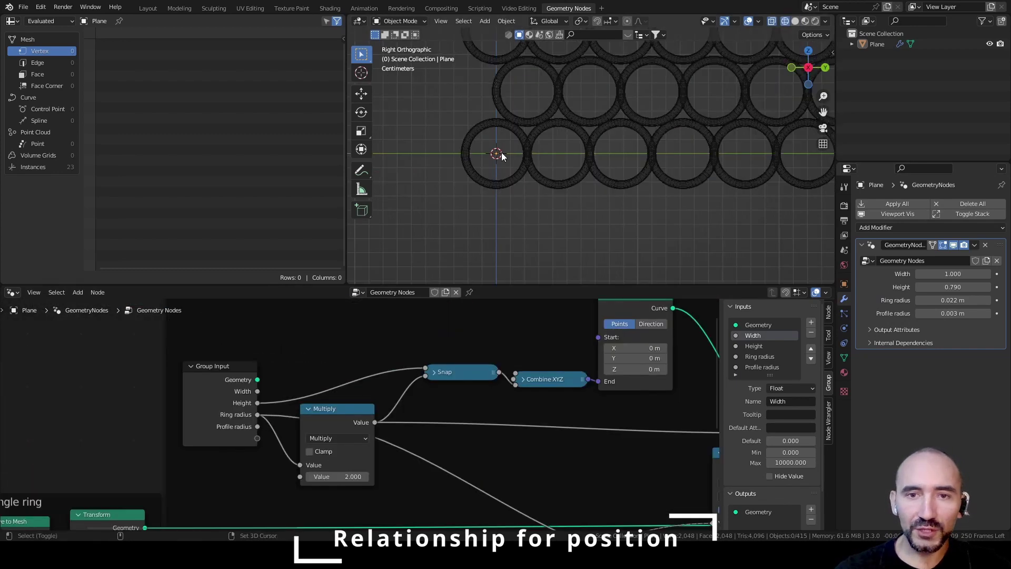
scroll(501, 153, up, 5)
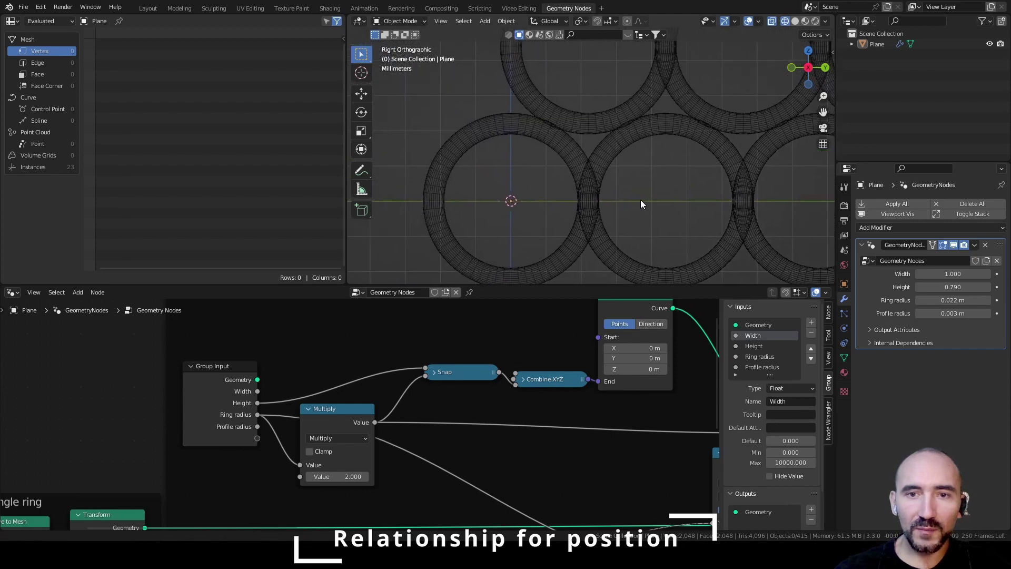
scroll(417, 387, down, 5)
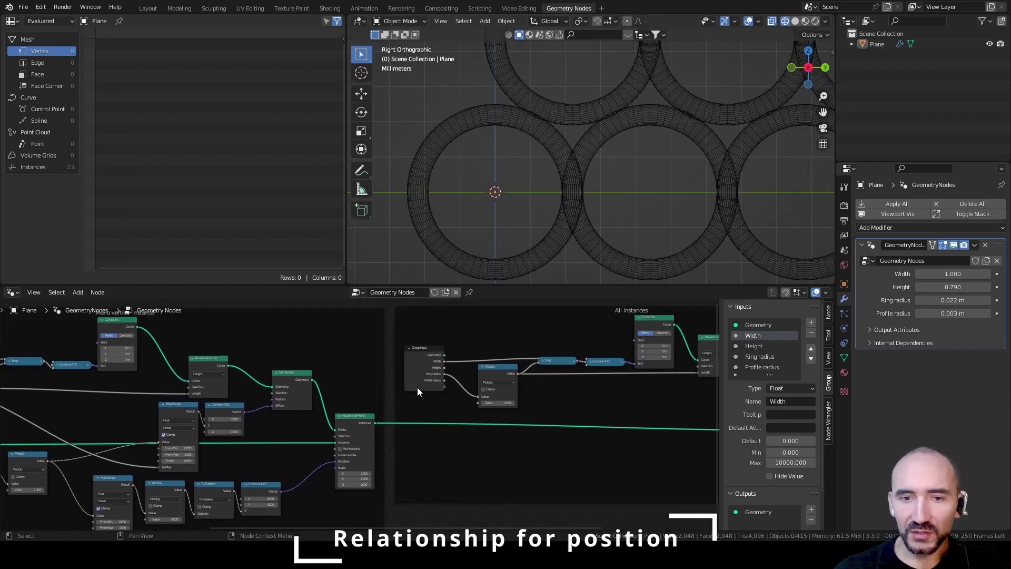
middle_drag(417, 386, 262, 392)
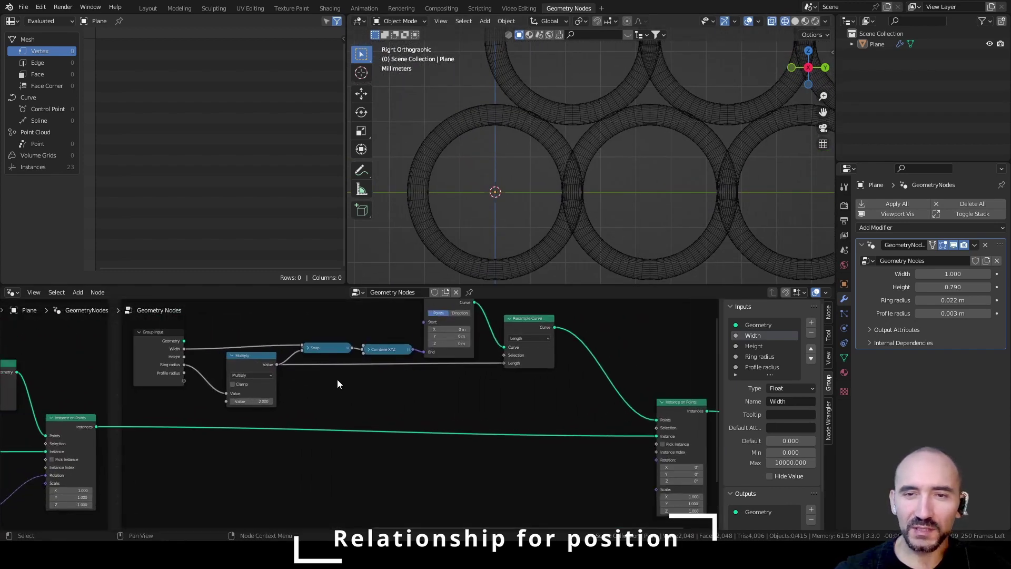
scroll(337, 378, up, 1)
middle_drag(337, 378, 456, 422)
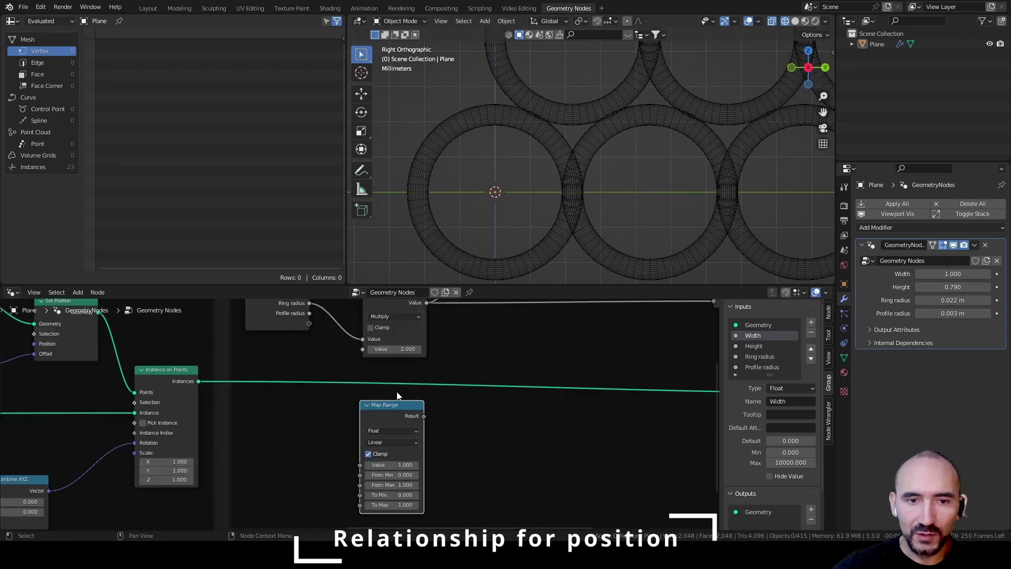
drag(328, 448, 330, 440)
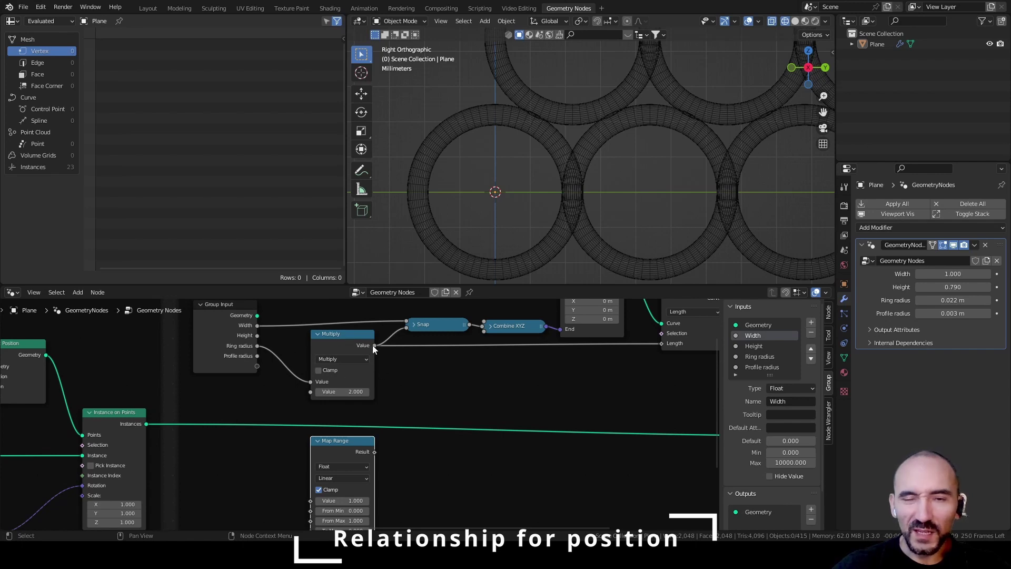
Feed the Group Input's Ring radius into the new Map Range node's Value.
middle_drag(664, 358, 634, 417)
scroll(421, 404, down, 5)
scroll(421, 404, left, 2)
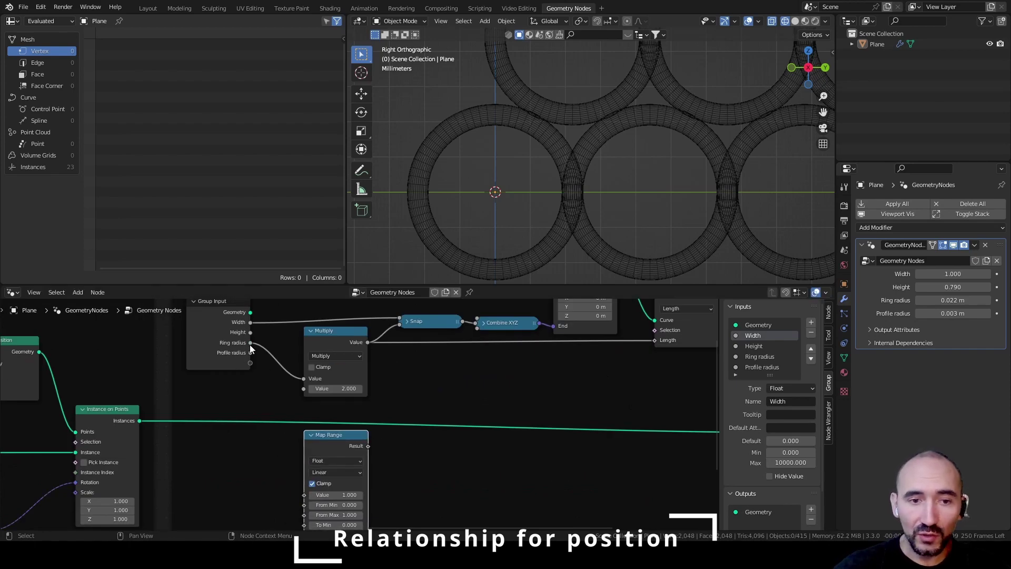
mouse_move(251, 344)
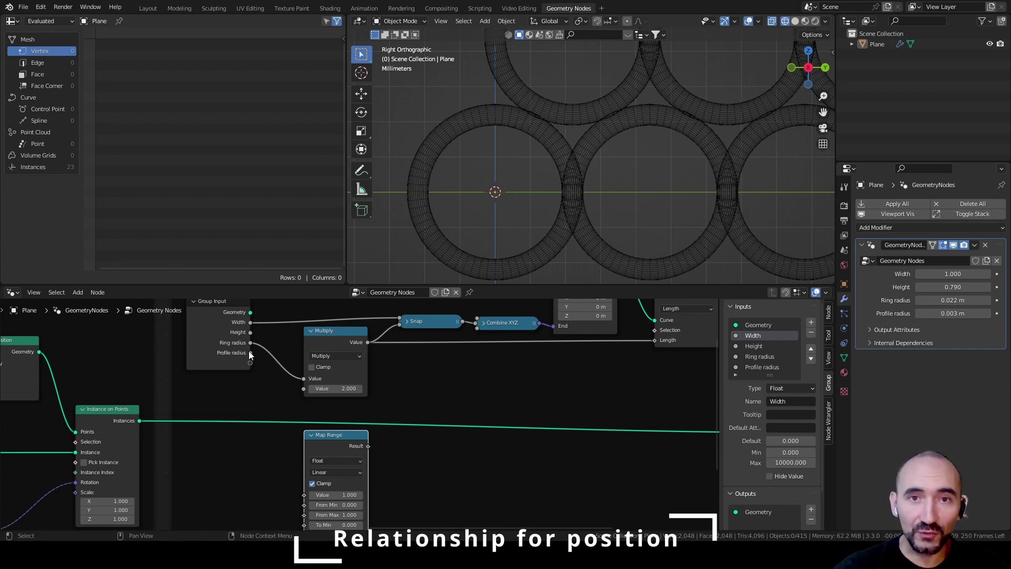
drag(249, 351, 311, 496)
Add a Subtract node fed by the Multiply output in the All instances frame and link its result to the Resample Curve Length.
click(337, 369)
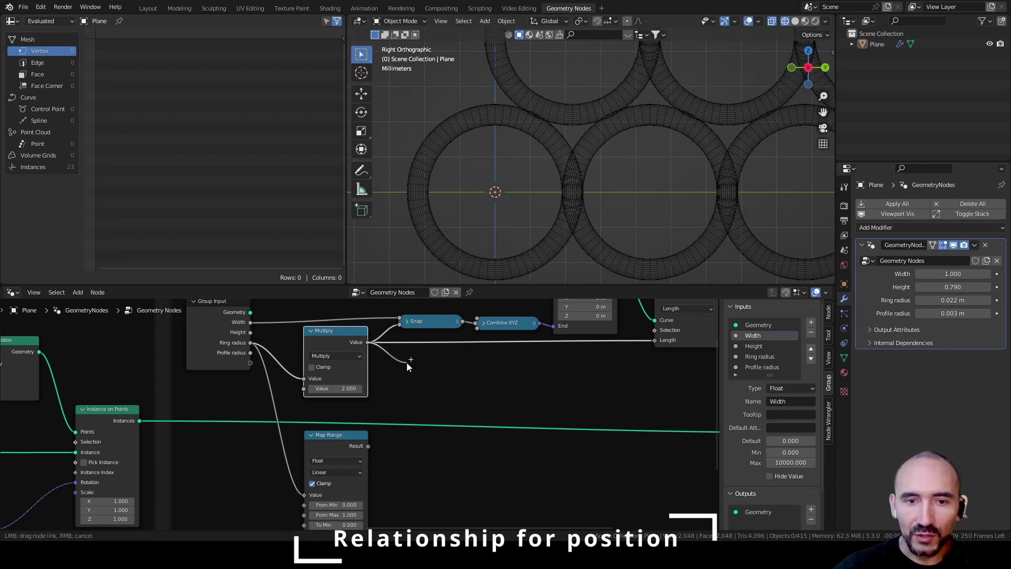
key(shift+a)
text(subtra)
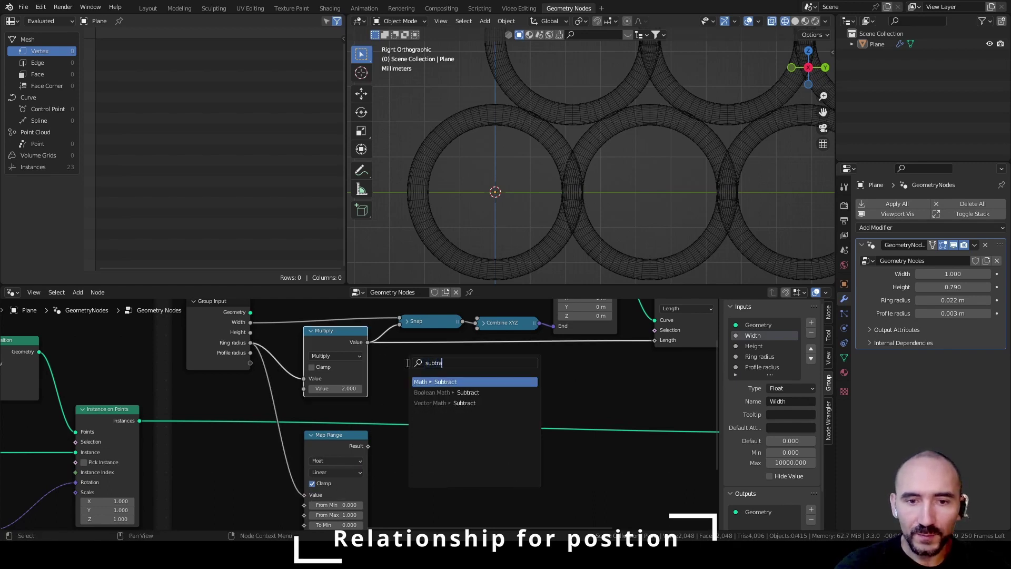
key(Return)
click(390, 356)
drag(454, 361, 658, 344)
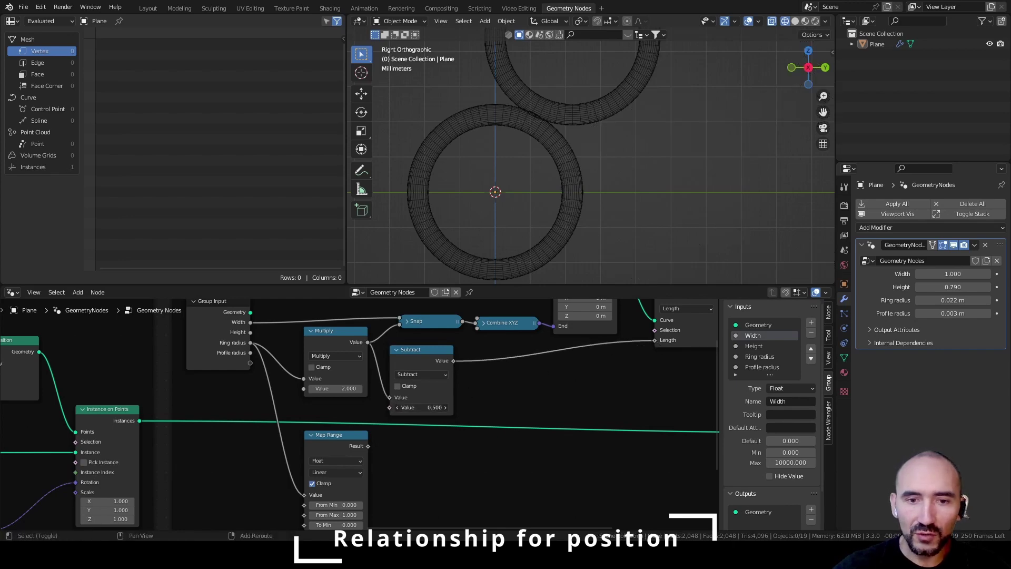
Test ring spacing by setting the Subtract node's second value to 0, 0.02 and 0.01.
shift+drag(421, 407, 416, 407)
click(422, 408)
text(0)
key(Return)
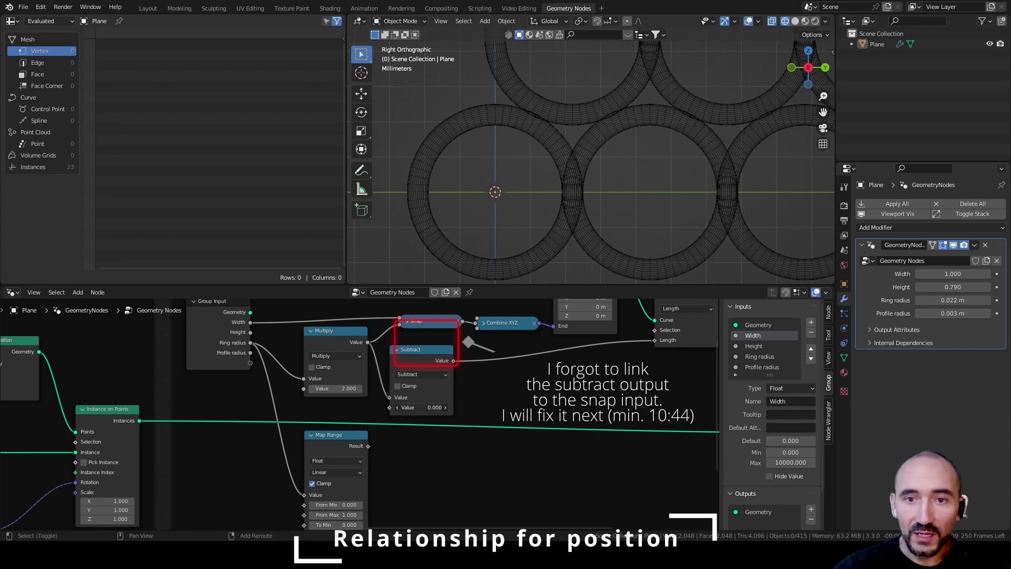
shift+drag(421, 407, 427, 408)
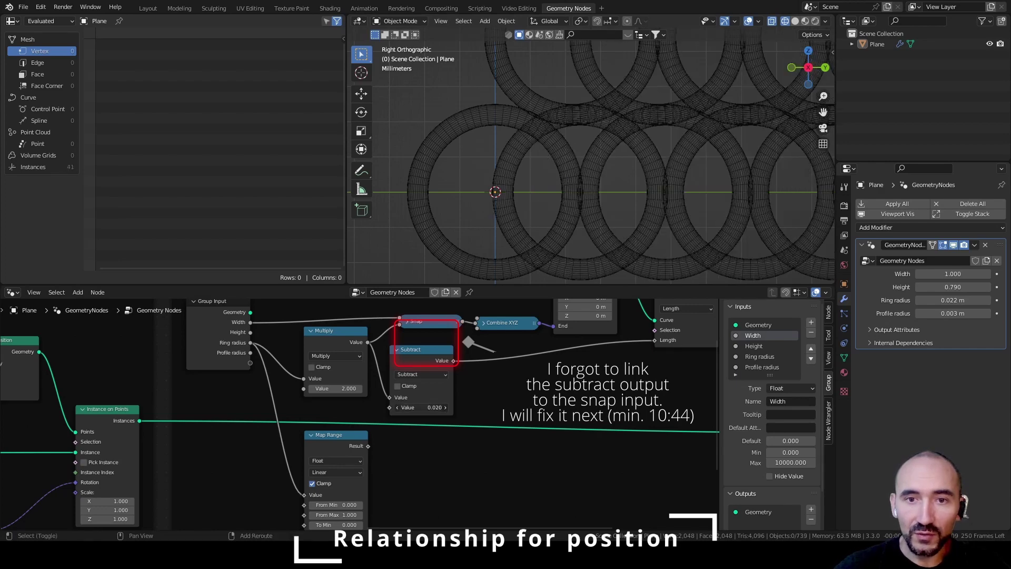
drag(424, 407, 403, 407)
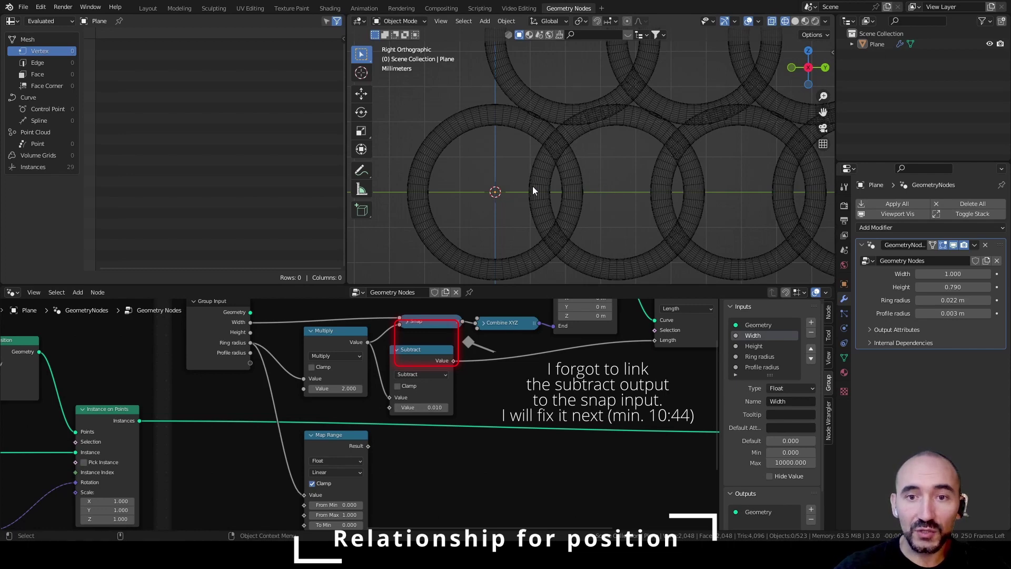
Drive the Subtract node's second value with the Map Range Result, with Clamp off and From Min set to 0.022.
drag(368, 446, 390, 404)
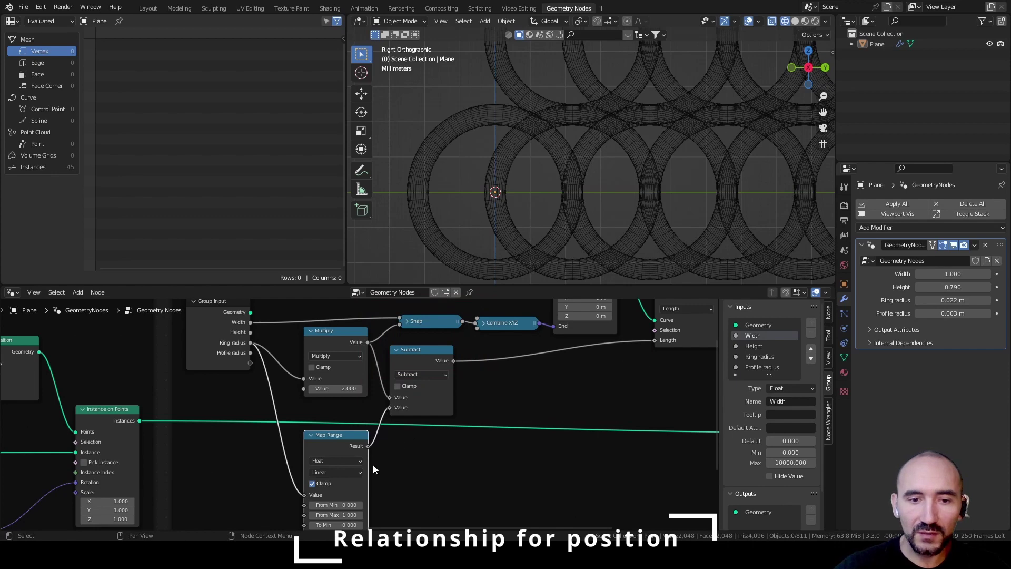
middle_drag(372, 463, 441, 372)
scroll(440, 372, up, 3)
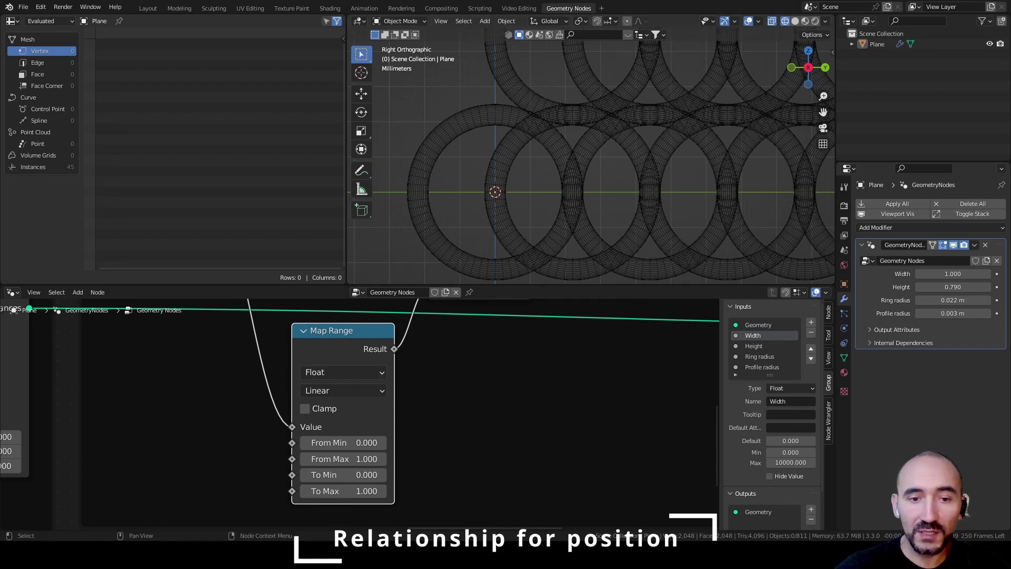
double_click(339, 448)
text(0.022)
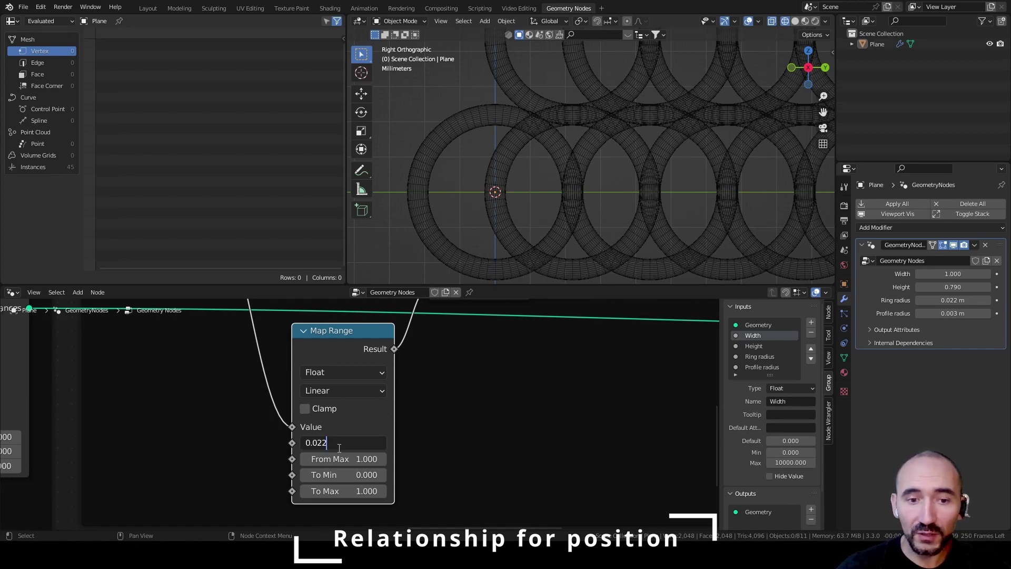
key(Return)
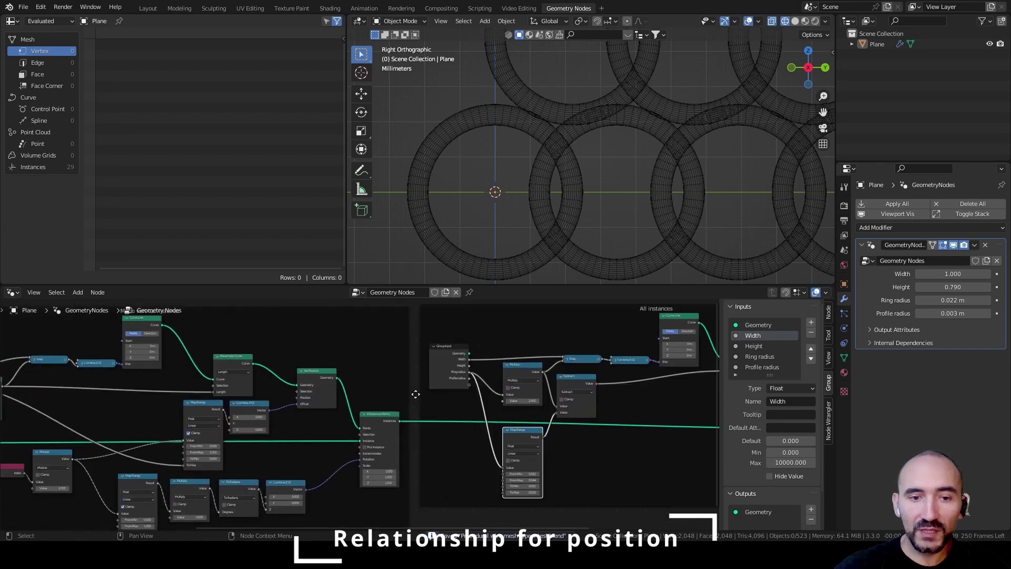
Link the Subtract output to the Snap node's second input in the All instances frame, replacing the Multiply link.
middle_drag(416, 393, 520, 394)
mouse_move(248, 373)
middle_down()
mouse_move(494, 390)
mouse_move(330, 466)
middle_up()
scroll(350, 395, up, 8)
middle_drag(201, 467, 256, 408)
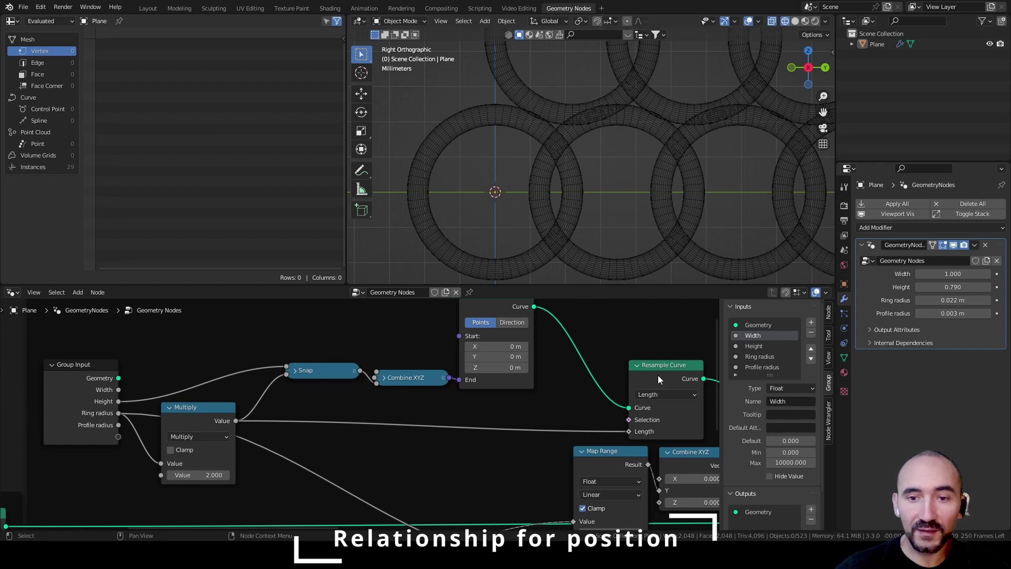
scroll(632, 385, down, 4)
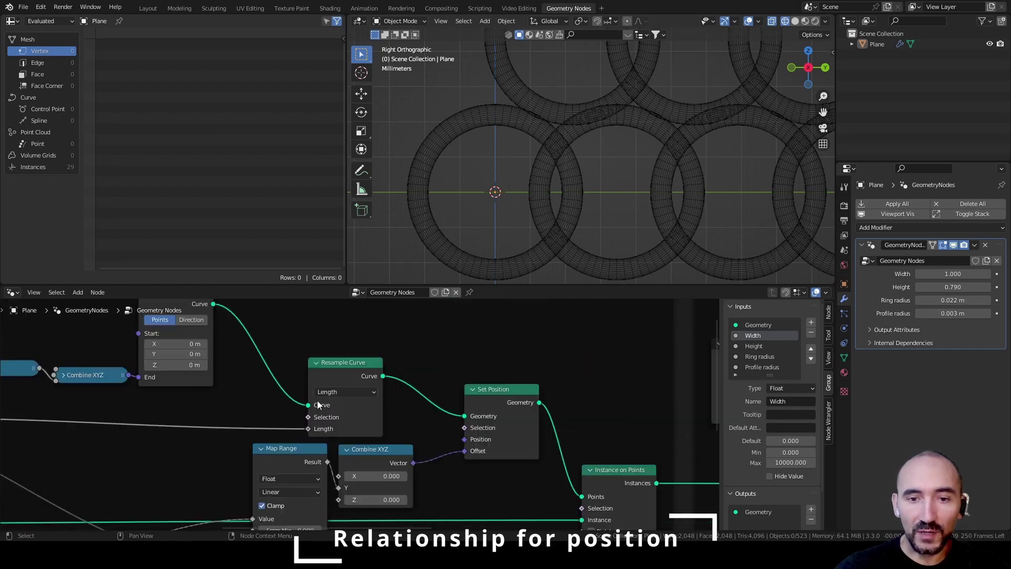
middle_drag(558, 425, 364, 406)
scroll(358, 390, up, 3)
drag(356, 405, 306, 371)
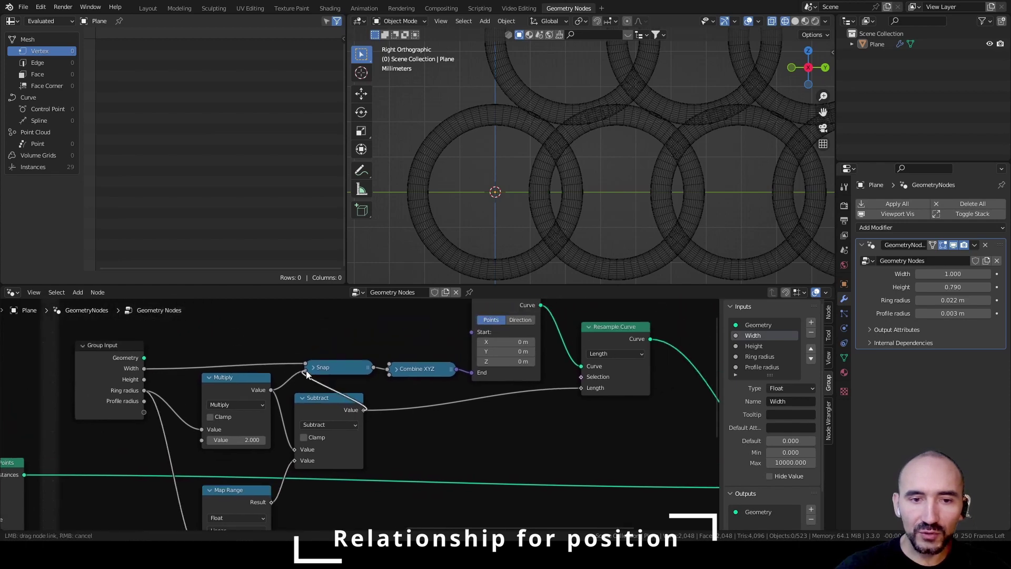
Spread out the Resample Curve, Curve Line, Combine XYZ and Snap nodes in the All instances frame, collapse Subtract, and save the file.
scroll(306, 370, down, 3)
drag(410, 387, 472, 403)
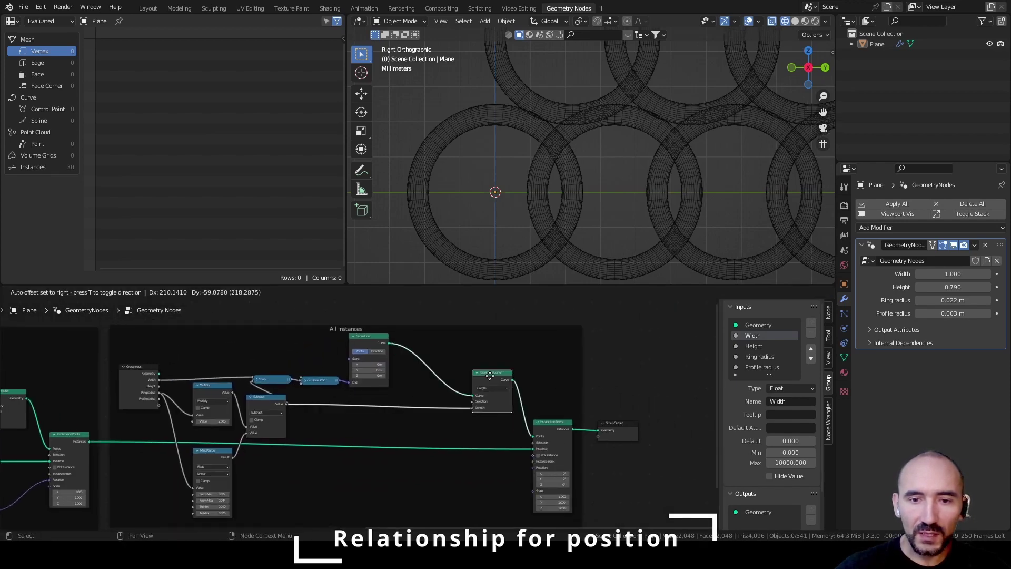
drag(370, 340, 450, 345)
drag(319, 380, 394, 384)
drag(270, 377, 322, 382)
click(249, 397)
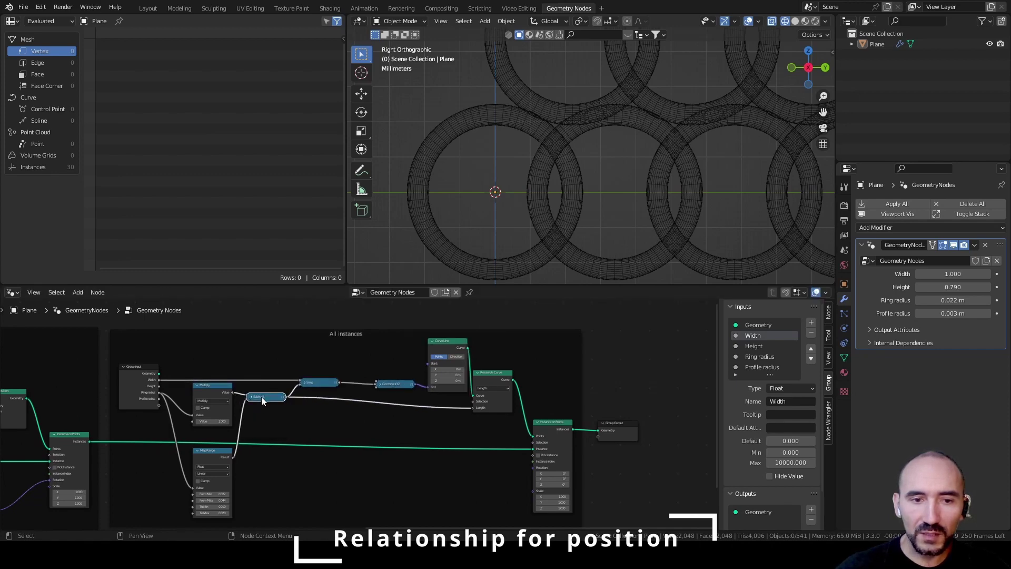
drag(261, 396, 262, 410)
scroll(137, 331, up, 5)
key(ctrl+s)
Duplicate the Map Range node to above the Group Input in the Mono vertical instance frame and link Ring radius to its Value.
middle_drag(32, 382, 507, 356)
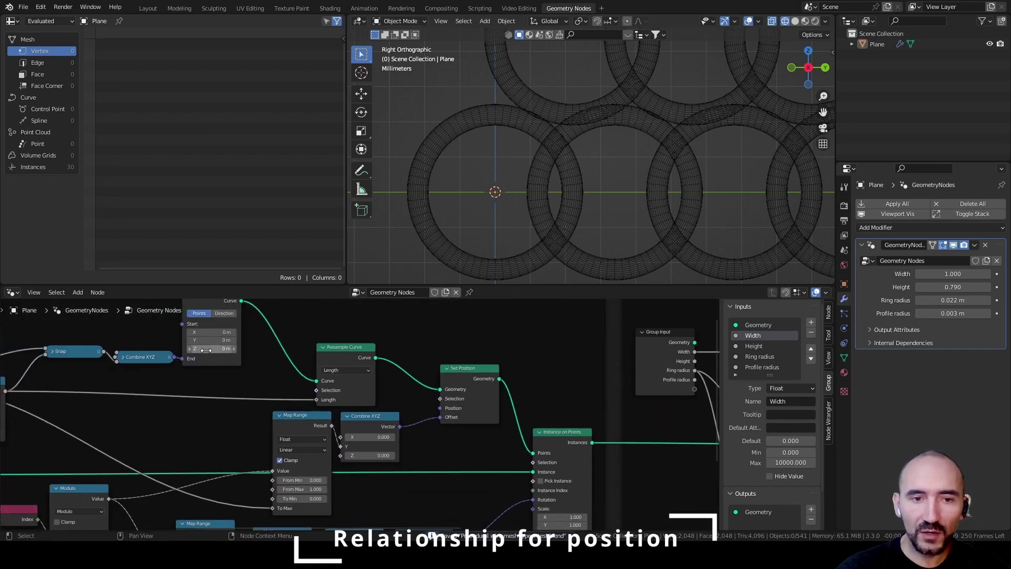
middle_drag(150, 365, 436, 412)
middle_drag(468, 381, 408, 380)
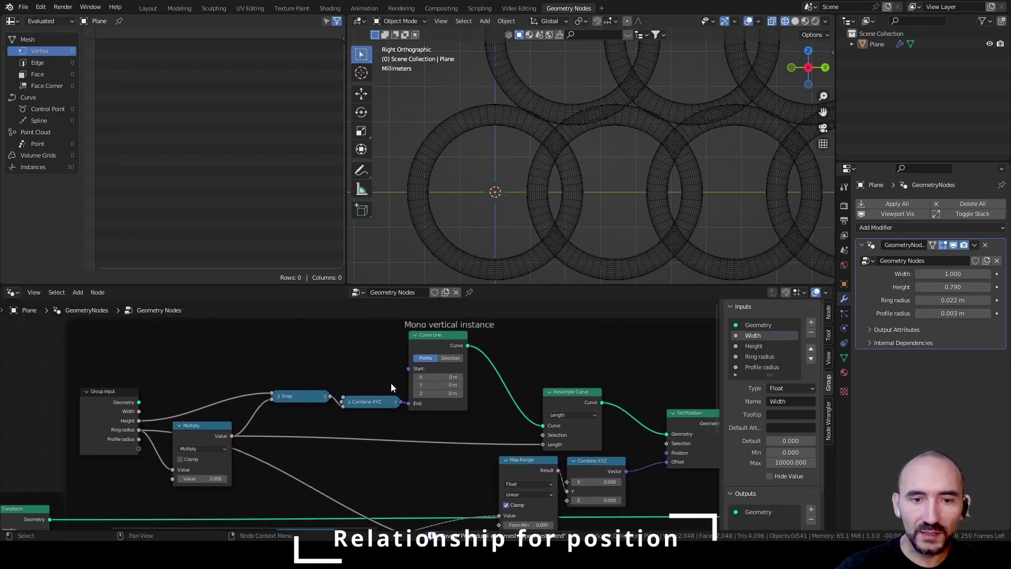
click(513, 469)
key(shift+d)
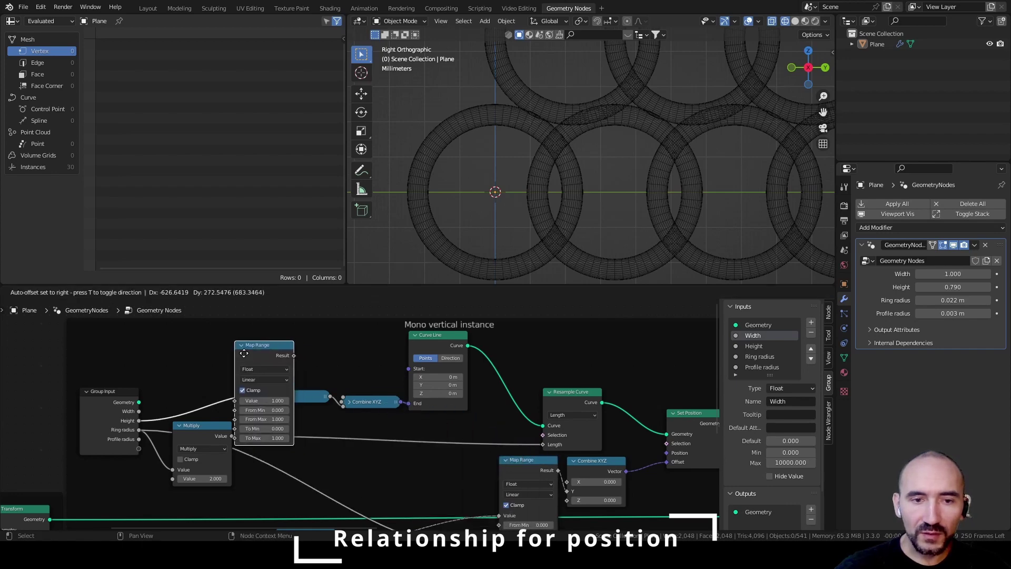
click(190, 336)
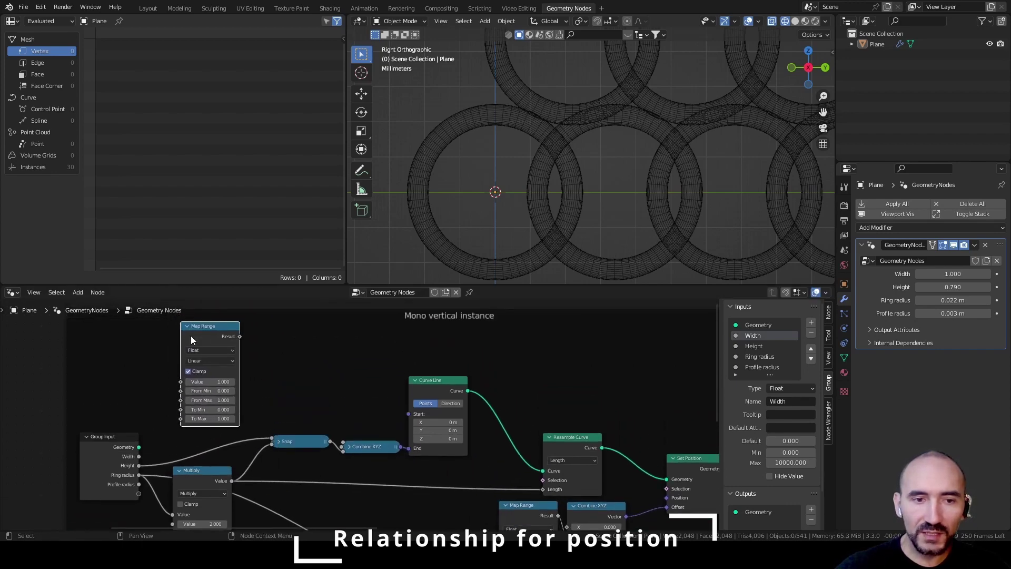
middle_drag(276, 359, 397, 355)
scroll(384, 362, up, 3)
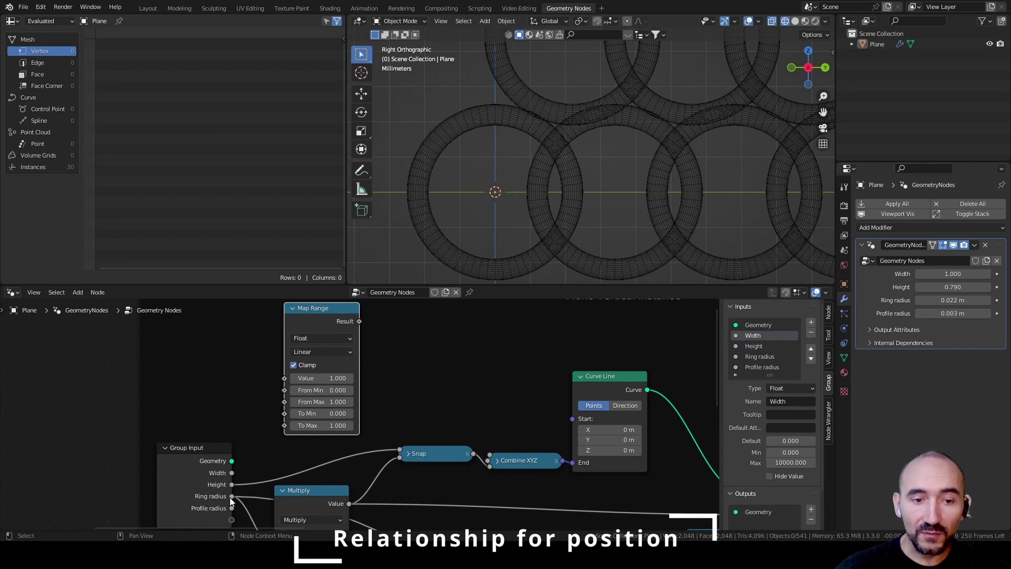
drag(231, 496, 283, 379)
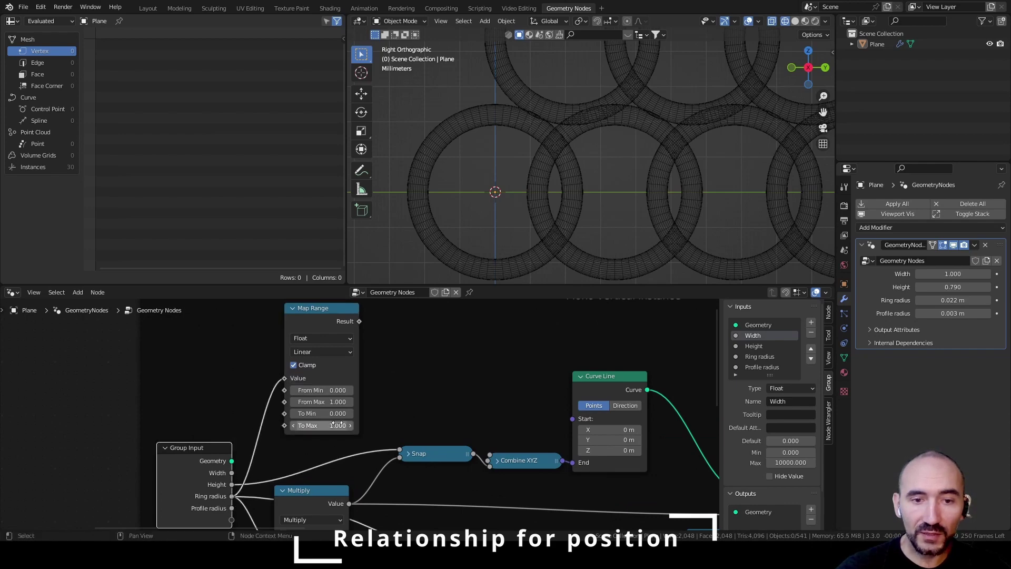
Insert a duplicate of the Multiply node into the Resample Curve Length link in the Mono vertical instance frame and change it to Subtract.
scroll(397, 432, down, 2)
middle_drag(397, 432, 389, 371)
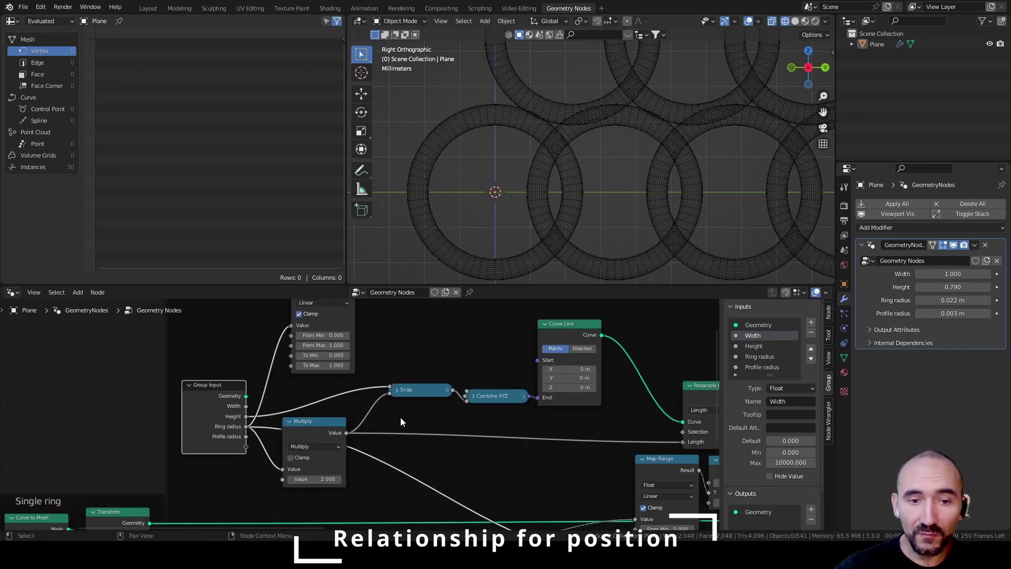
middle_drag(435, 449, 350, 443)
scroll(350, 443, up, 1)
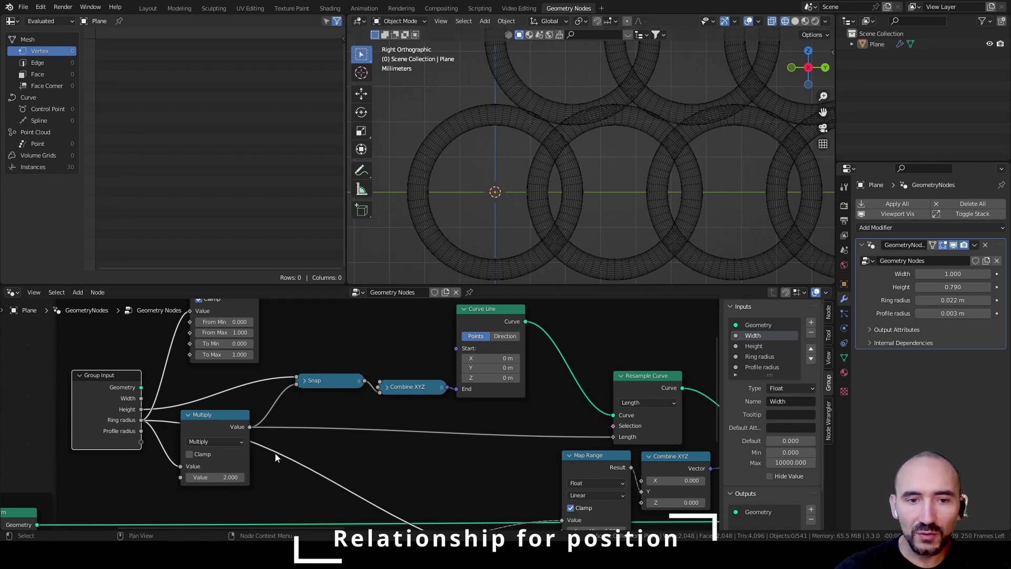
middle_drag(275, 452, 296, 406)
click(227, 373)
key(shift+d)
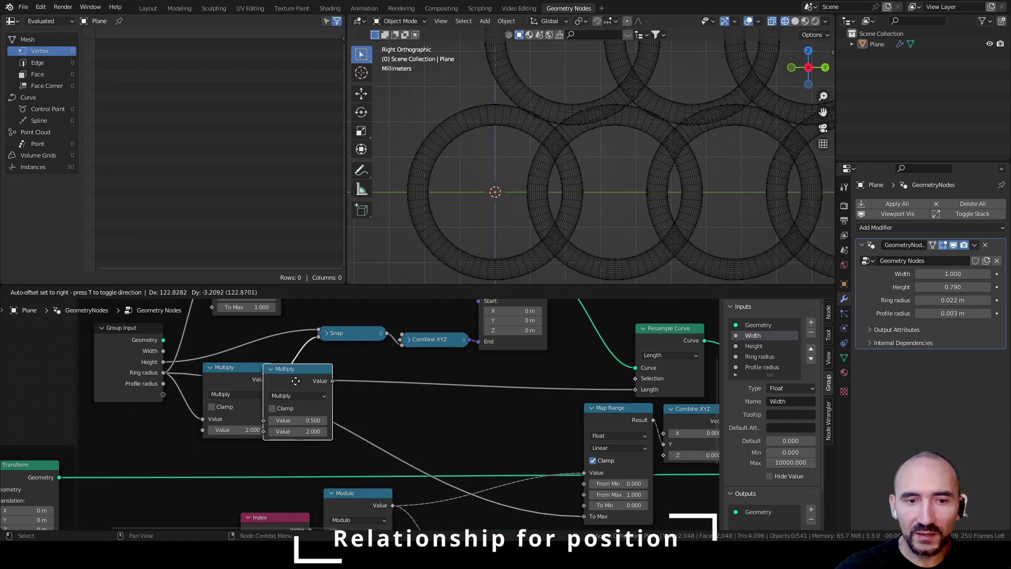
click(365, 367)
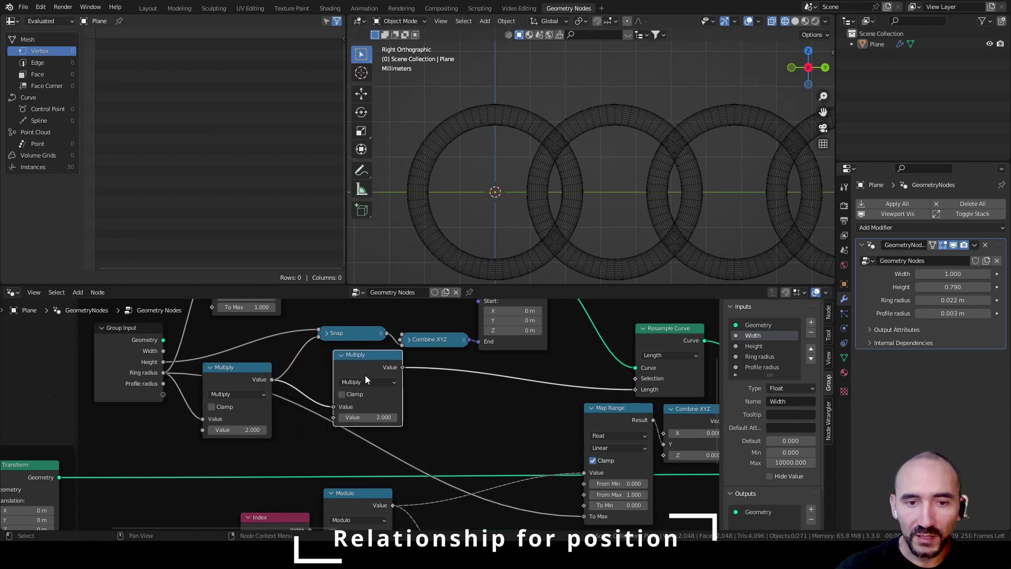
click(366, 381)
click(368, 420)
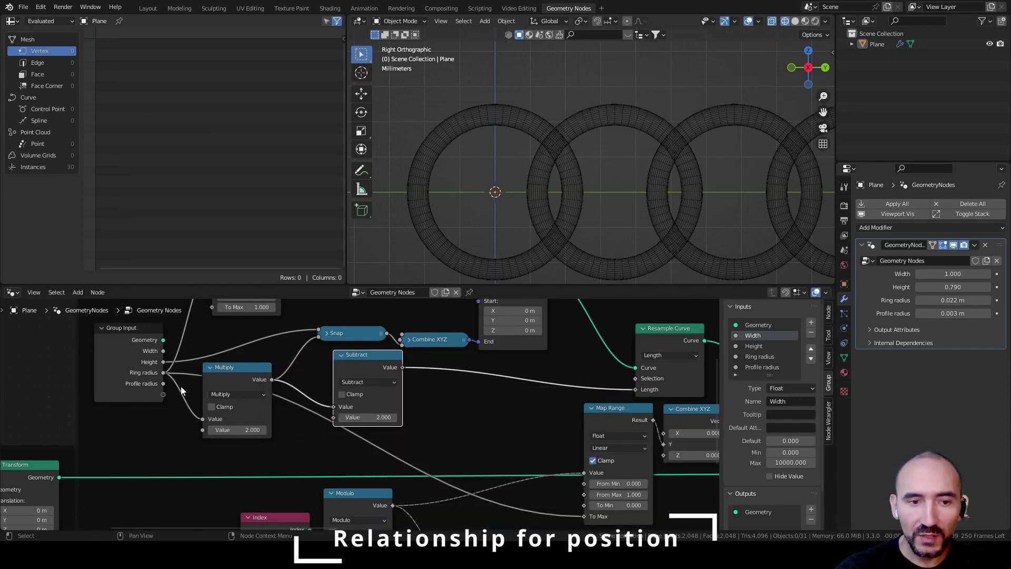
Add a Multiply node fed by Profile radius below the existing Multiply and set its second value to 2.
drag(163, 394, 181, 457)
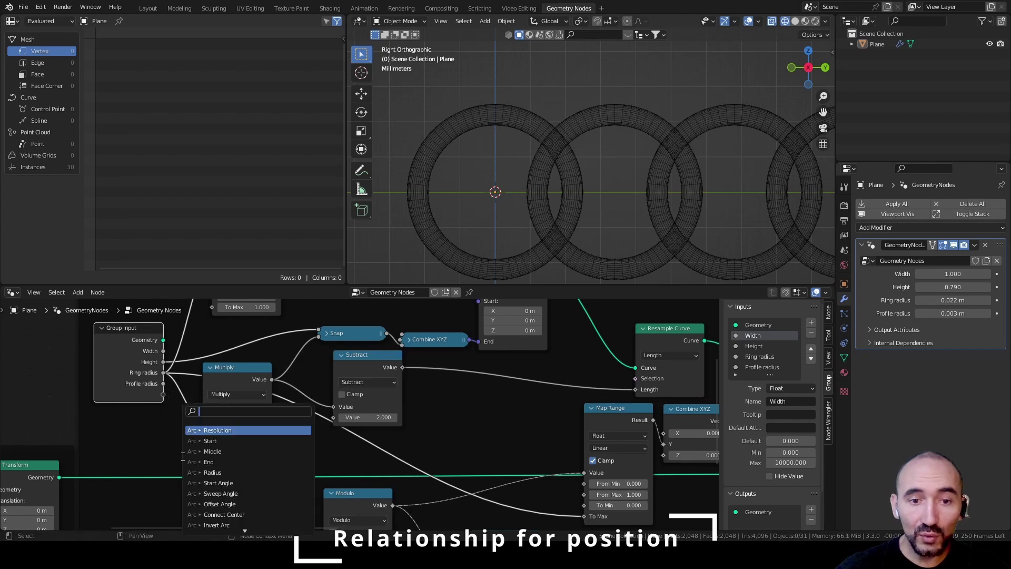
text(mult)
key(Return)
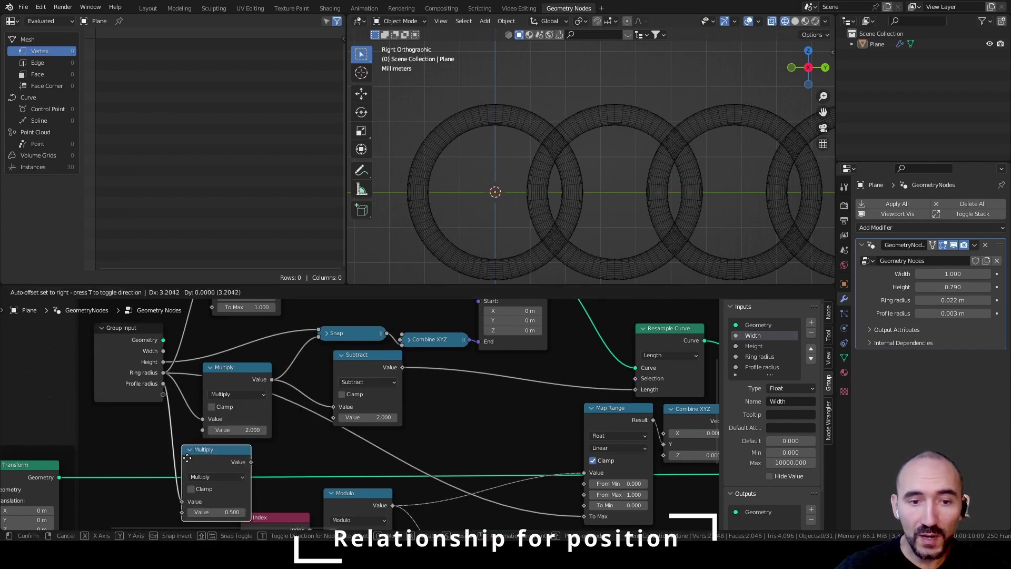
click(206, 457)
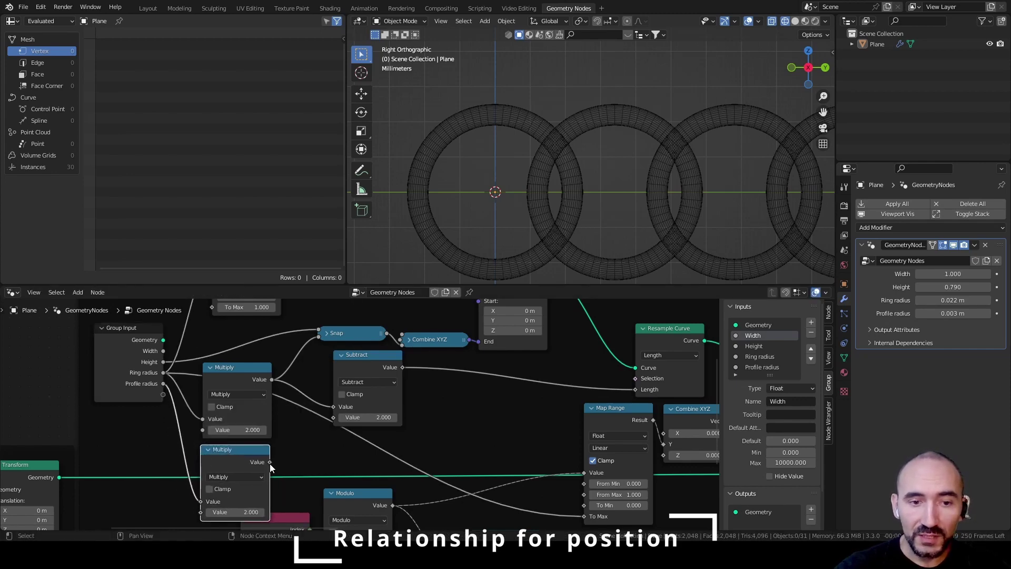
Link the new Multiply output to the Subtract's second value and the Subtract output to the Snap node's second input.
drag(269, 462, 337, 417)
drag(358, 377, 319, 334)
scroll(571, 178, up, 4)
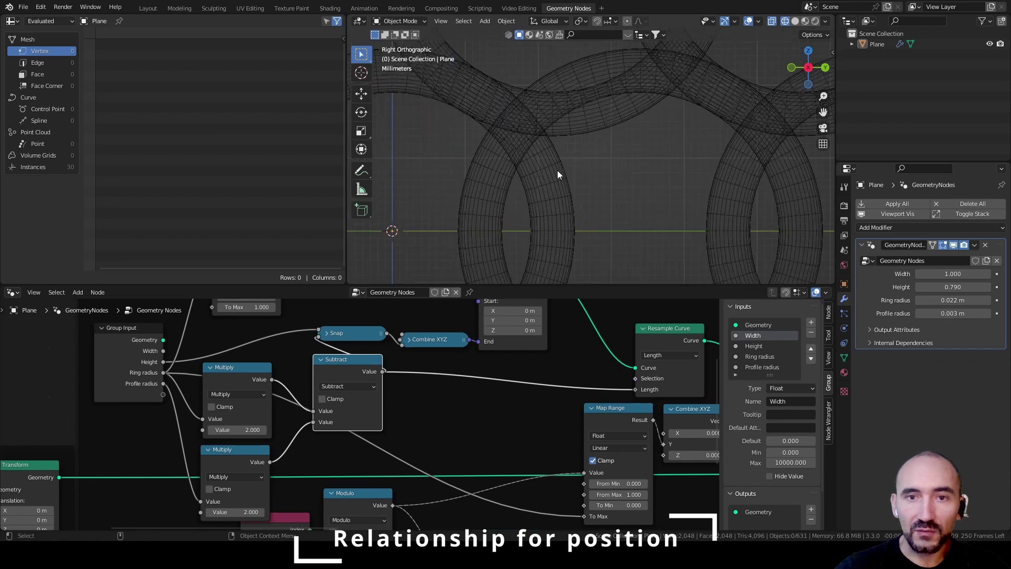
shift+middle_drag(579, 190, 594, 201)
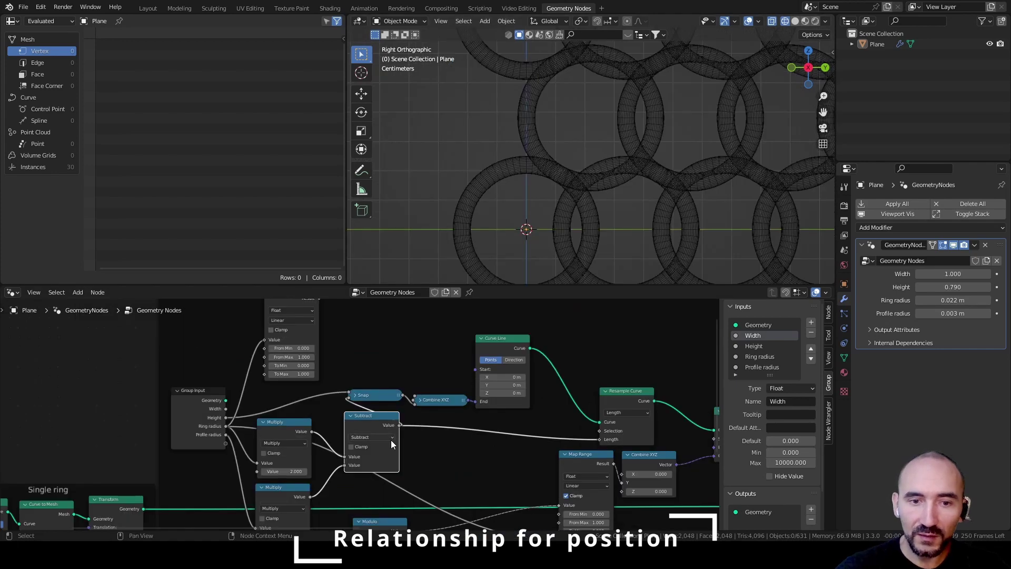
Insert a duplicate of the collapsed Subtract node before the Resample Curve Length and link its output to the Snap node's second input.
drag(360, 417, 340, 428)
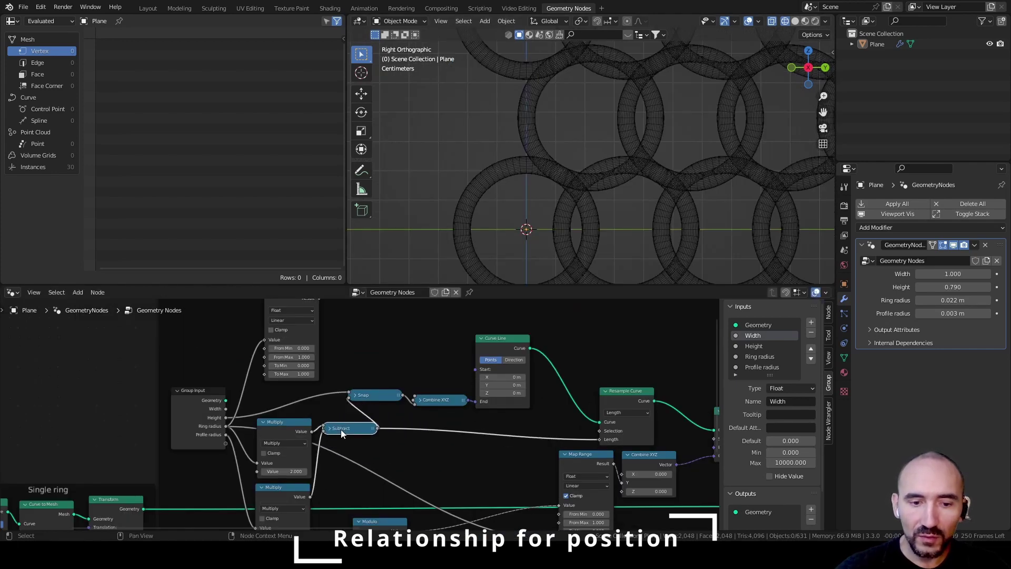
key(shift+d)
click(406, 438)
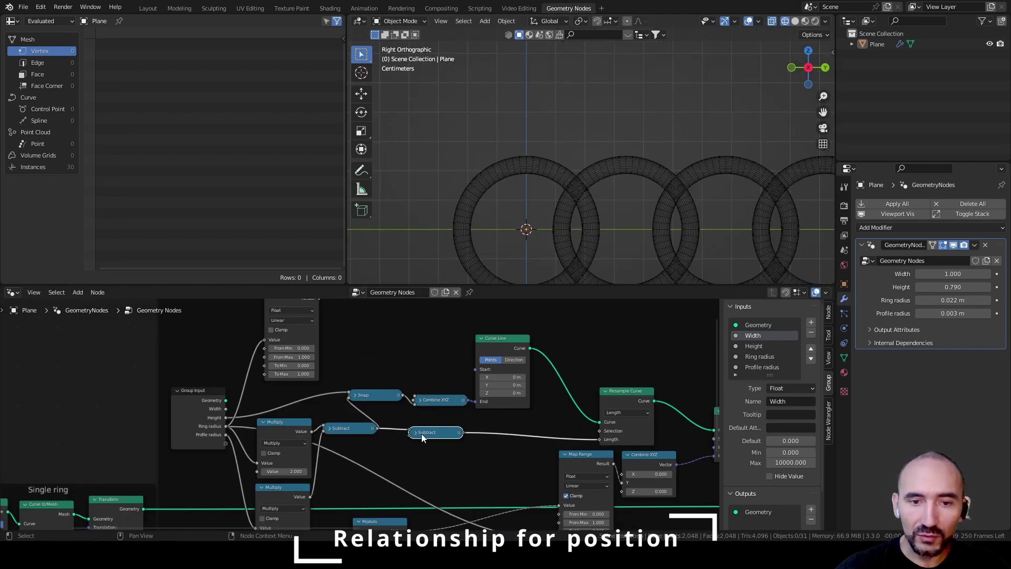
scroll(464, 444, up, 2)
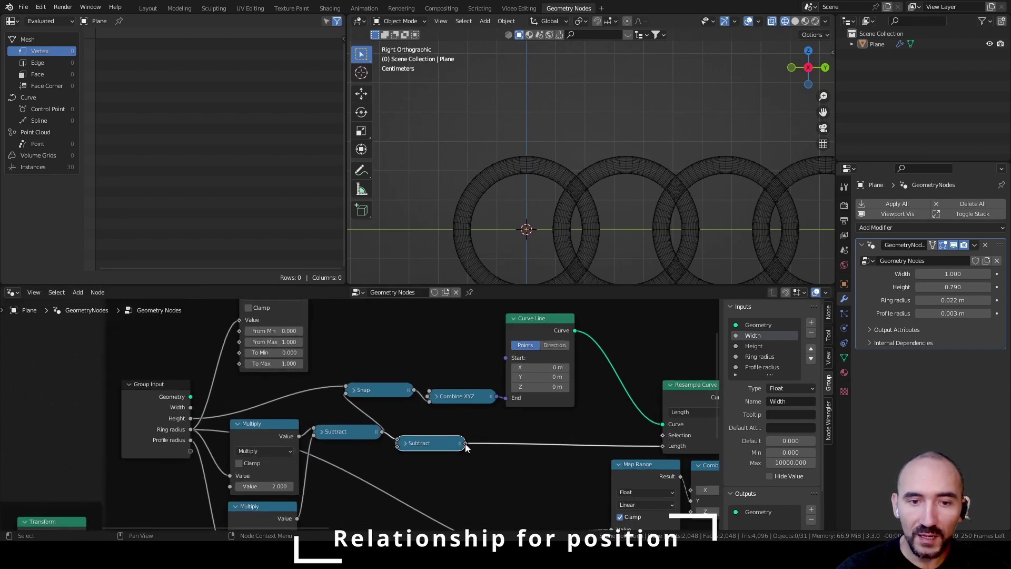
drag(464, 442, 345, 393)
Rearrange the Mono vertical instance nodes with wider spacing, collapse the offset's Combine XYZ, and save the file.
scroll(446, 430, down, 3)
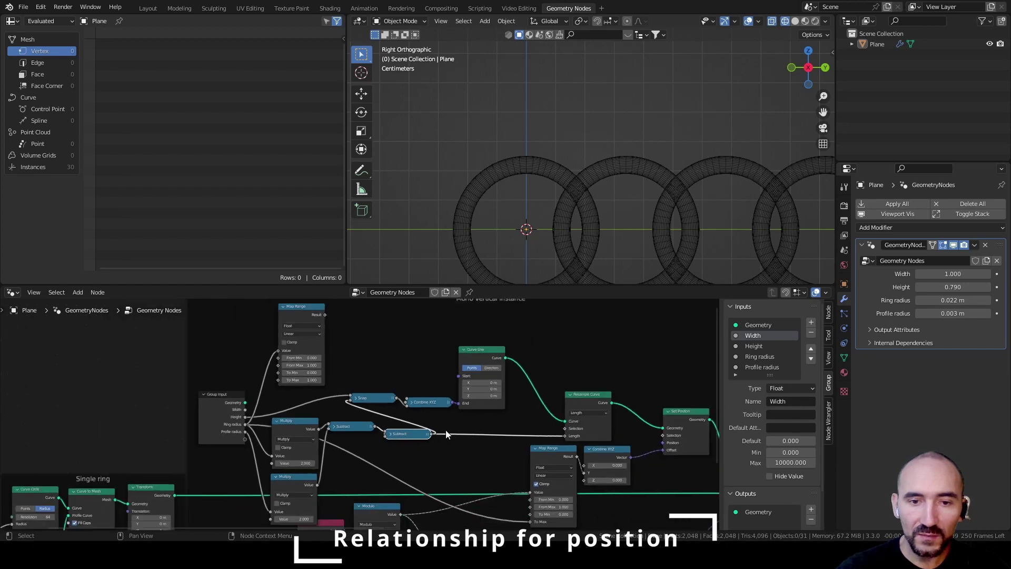
drag(467, 362, 510, 373)
scroll(413, 405, up, 6)
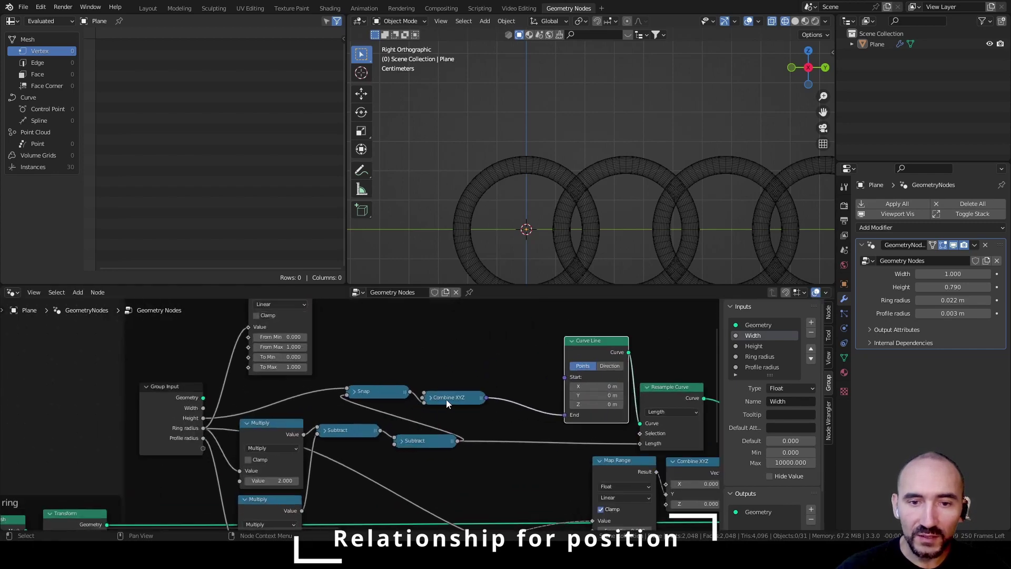
drag(451, 398, 517, 414)
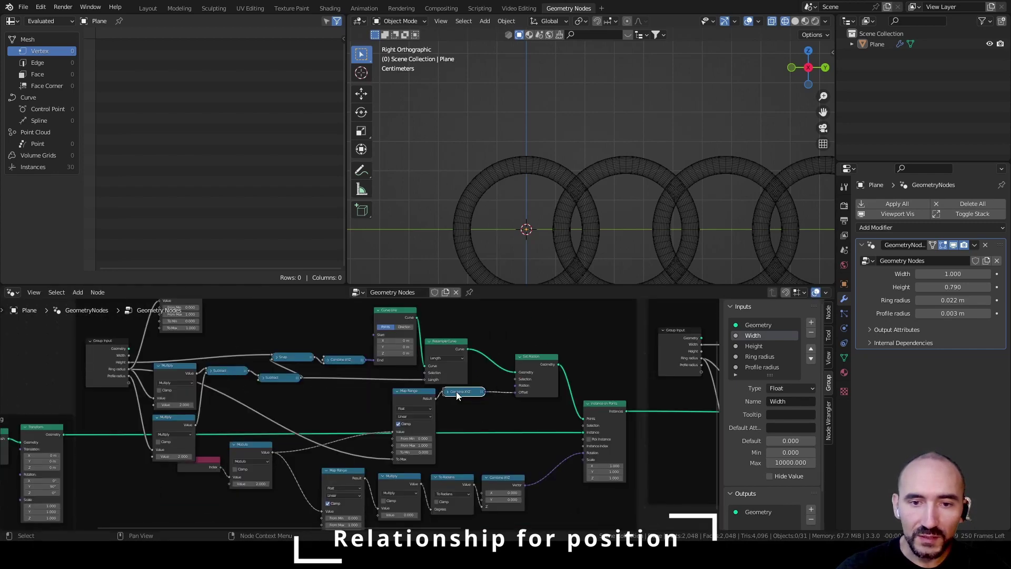
drag(458, 392, 478, 396)
shift+drag(527, 357, 544, 358)
drag(414, 391, 450, 391)
drag(445, 342, 499, 341)
drag(401, 316, 452, 316)
click(298, 340)
key(ctrl+s)
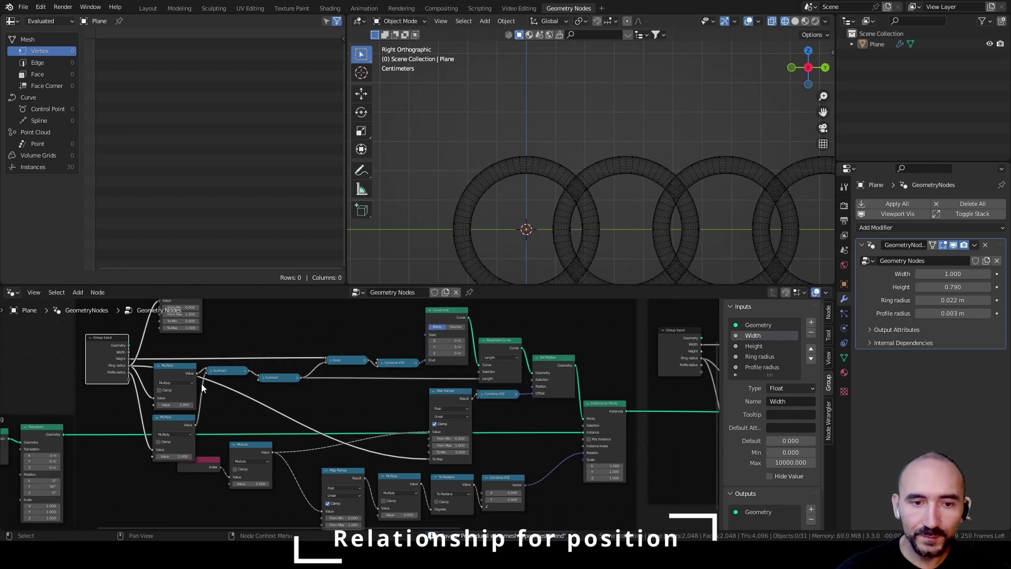
Link the Result of the Ring radius Map Range to the second Subtract node's second value.
scroll(250, 397, up, 5)
middle_drag(251, 397, 365, 501)
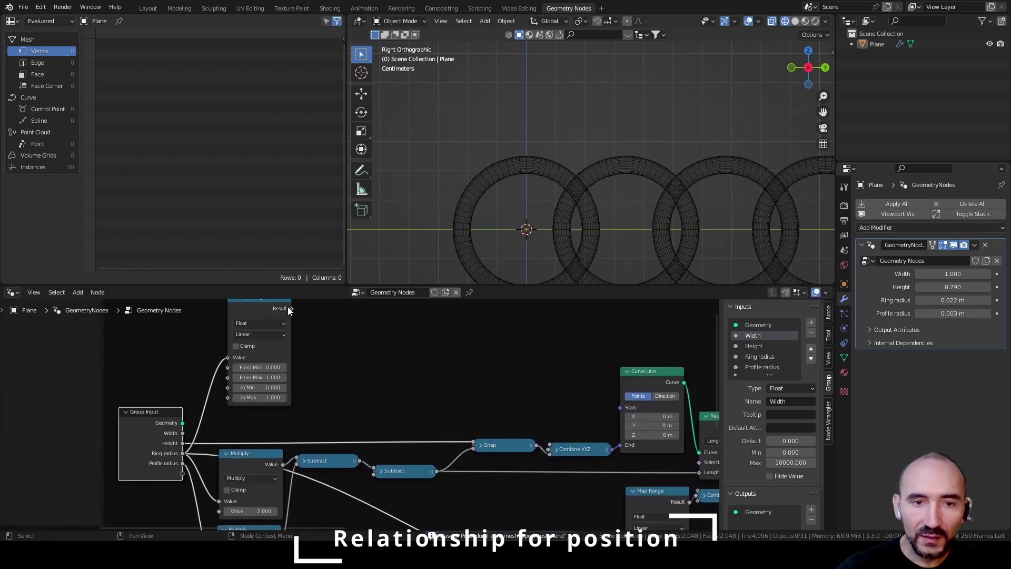
drag(291, 309, 373, 478)
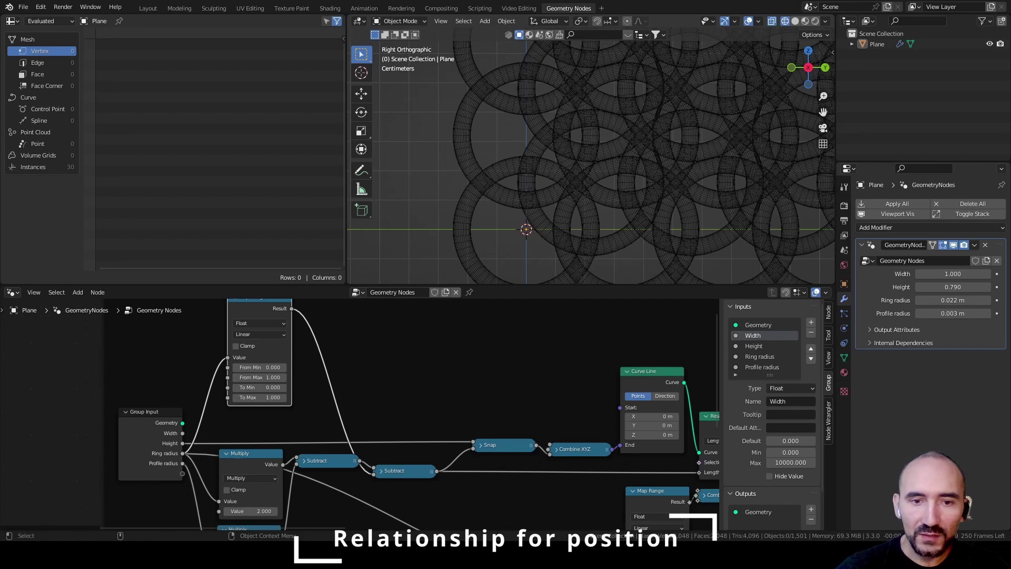
Set the Map Range's From Min to 0.022 and From Max to 0.044.
click(256, 367)
text(0)
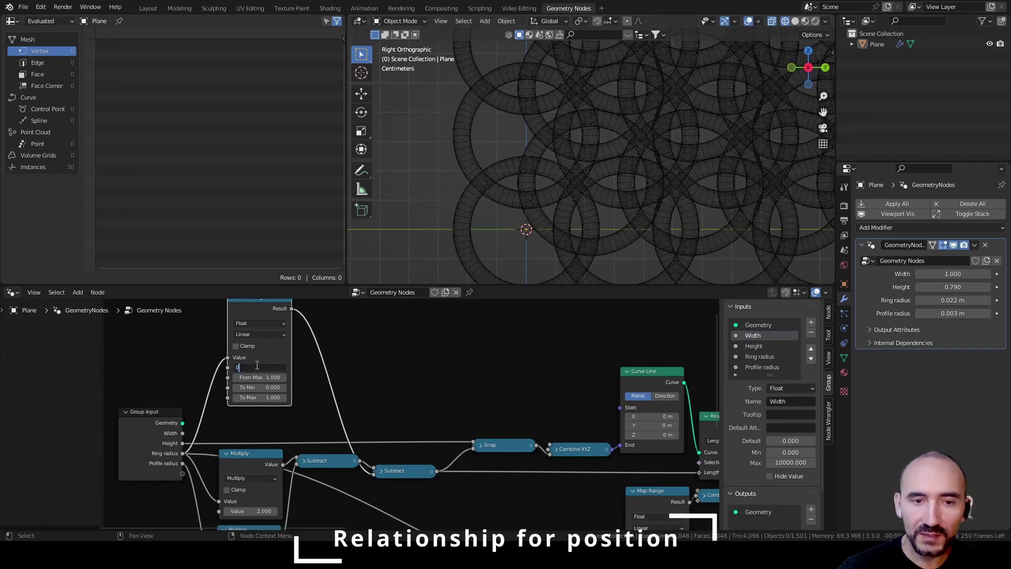
text(.022)
key(Tab)
text(0)
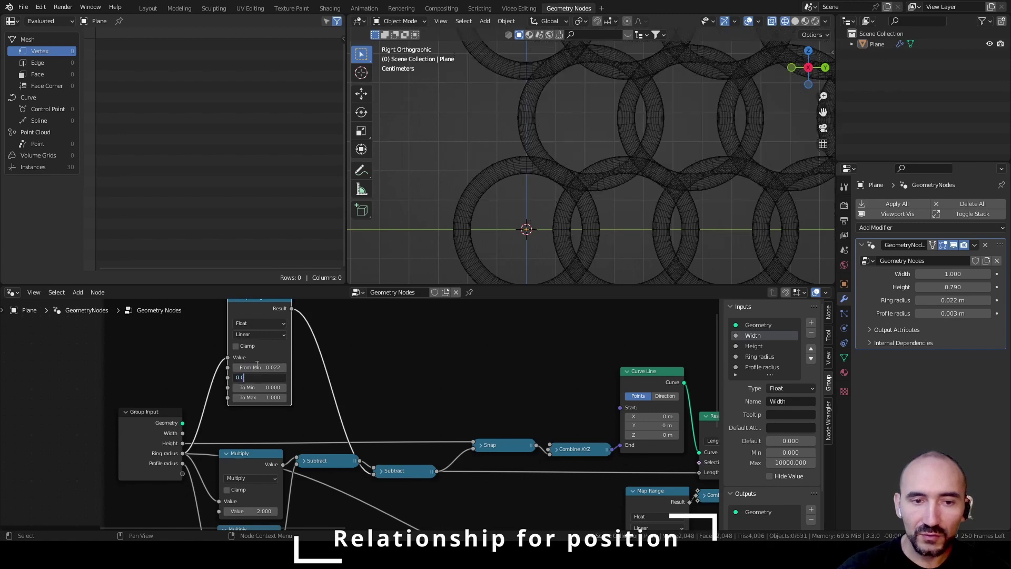
text(.044)
key(Return)
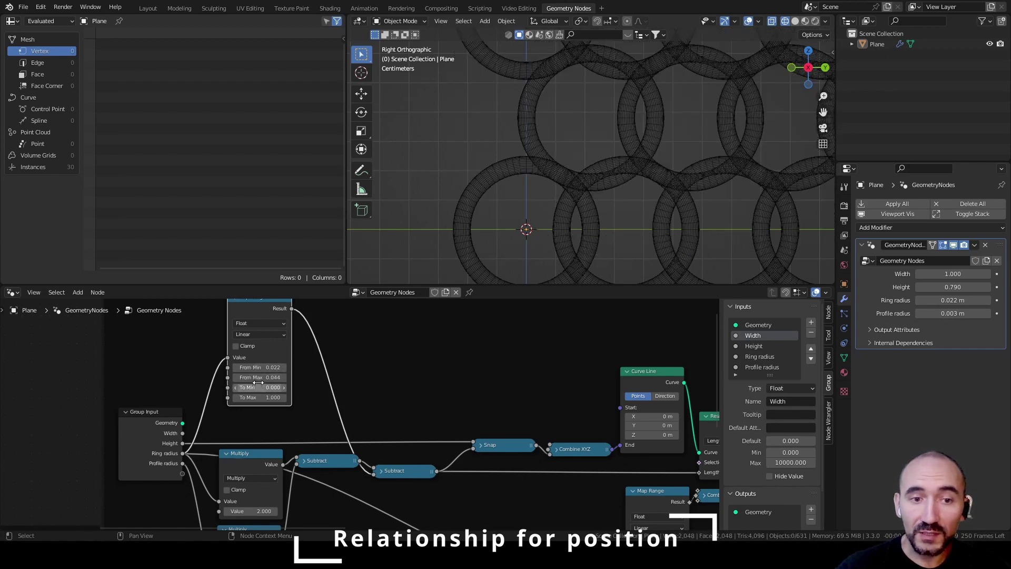
Compare with the All instances Map Range, and set the Mono vertical instance Map Range's To Min to 0.005 and To Max to 0.010.
key(Home)
middle_drag(321, 386, 94, 353)
scroll(337, 374, up, 6)
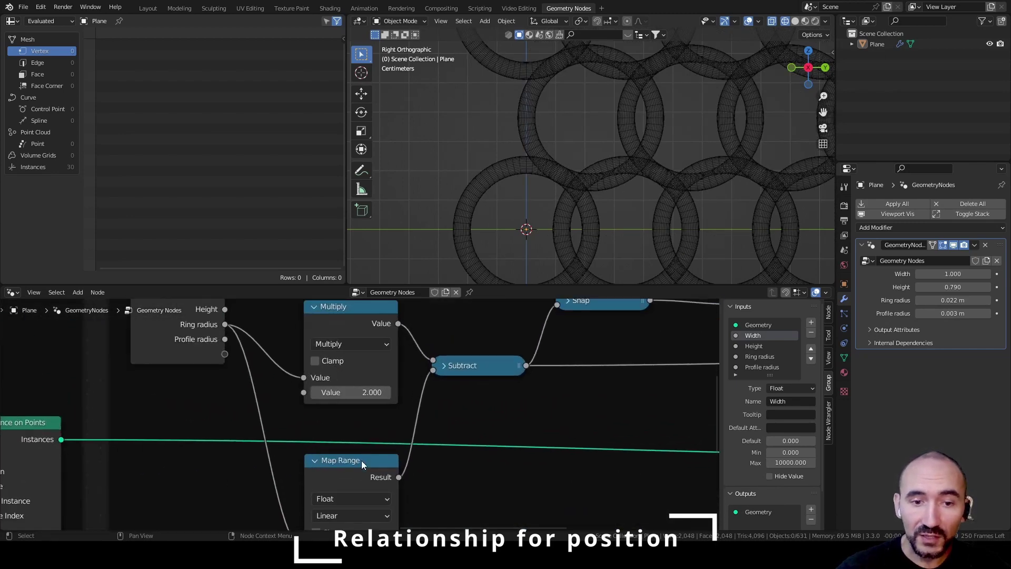
middle_drag(361, 460, 352, 515)
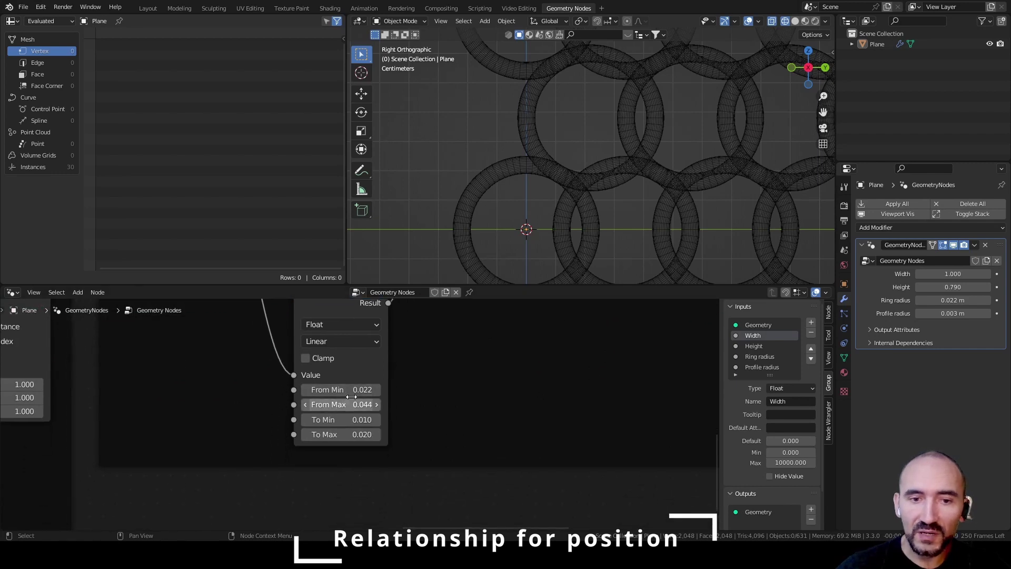
key(Home)
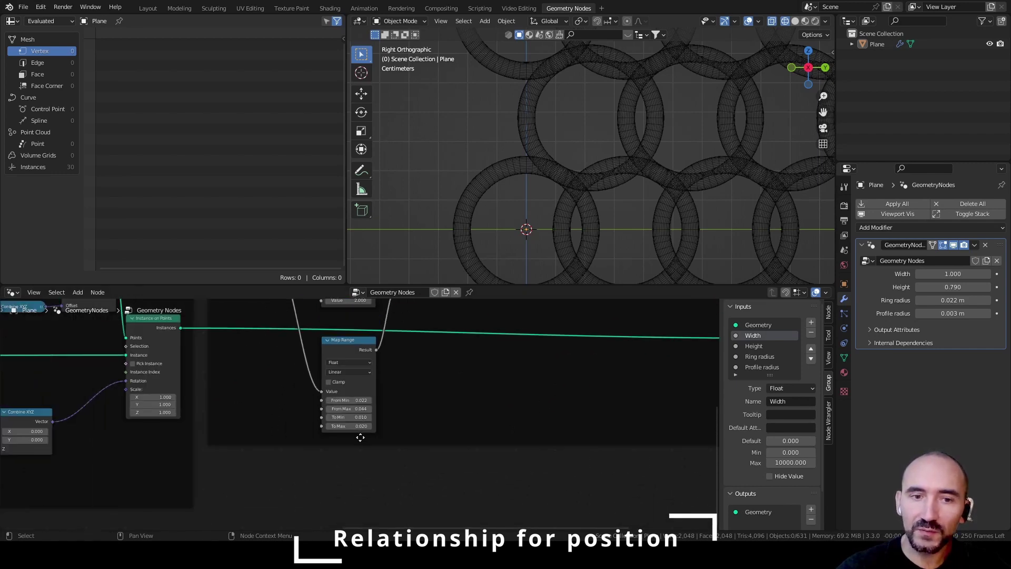
key(KP_Decimal)
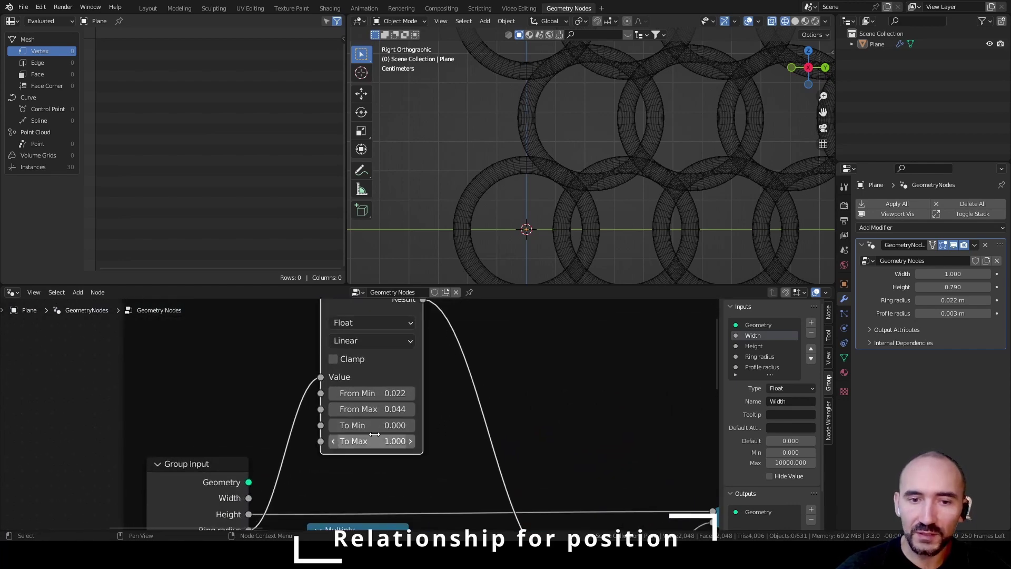
scroll(532, 449, down, 2)
middle_drag(563, 461, 323, 415)
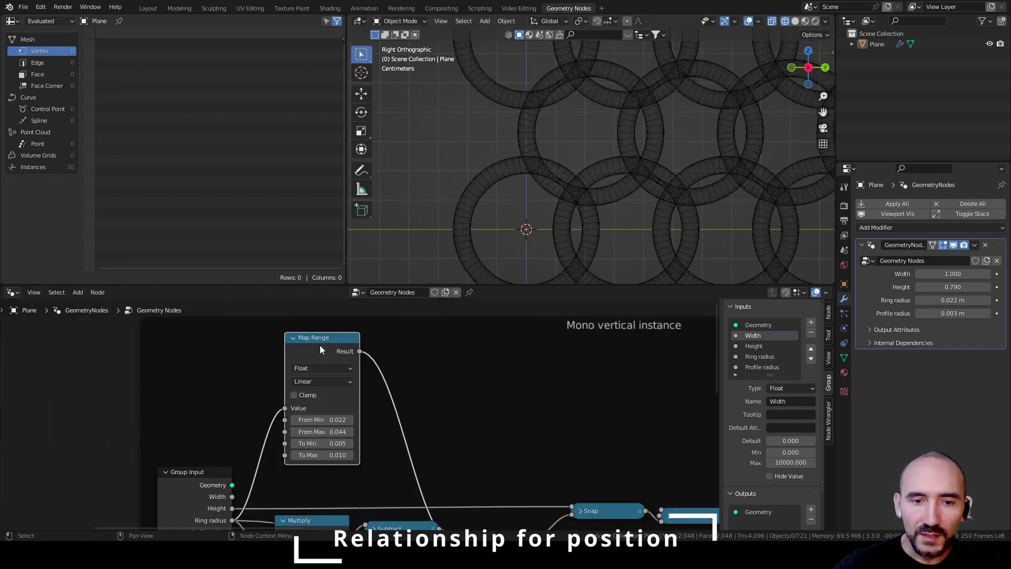
Reposition the Ring radius Map Range in the Mono vertical instance frame, review its connections, and save the file.
drag(317, 349, 309, 386)
scroll(379, 421, down, 5)
middle_drag(539, 465, 454, 410)
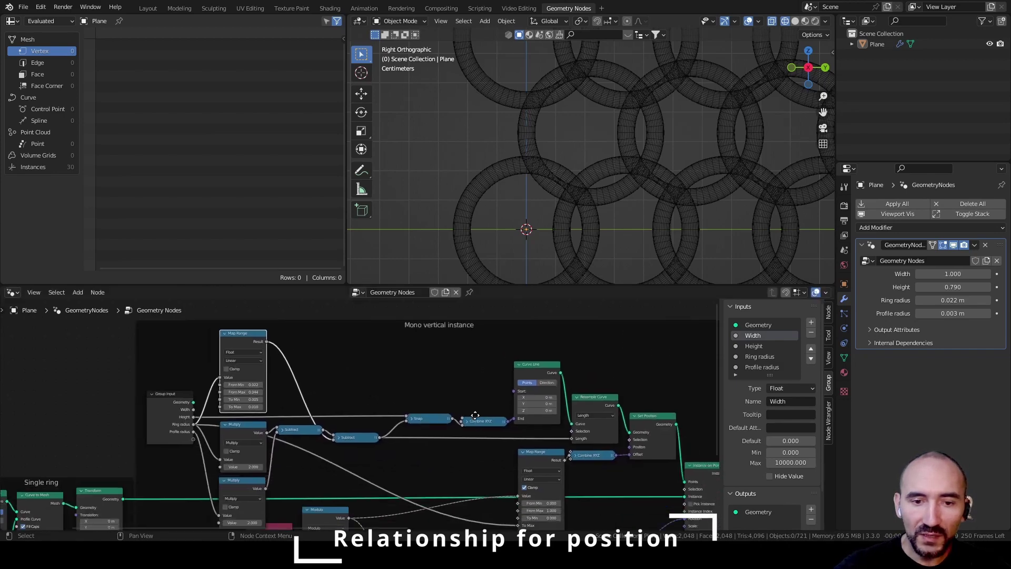
scroll(297, 417, up, 9)
middle_drag(297, 418, 467, 441)
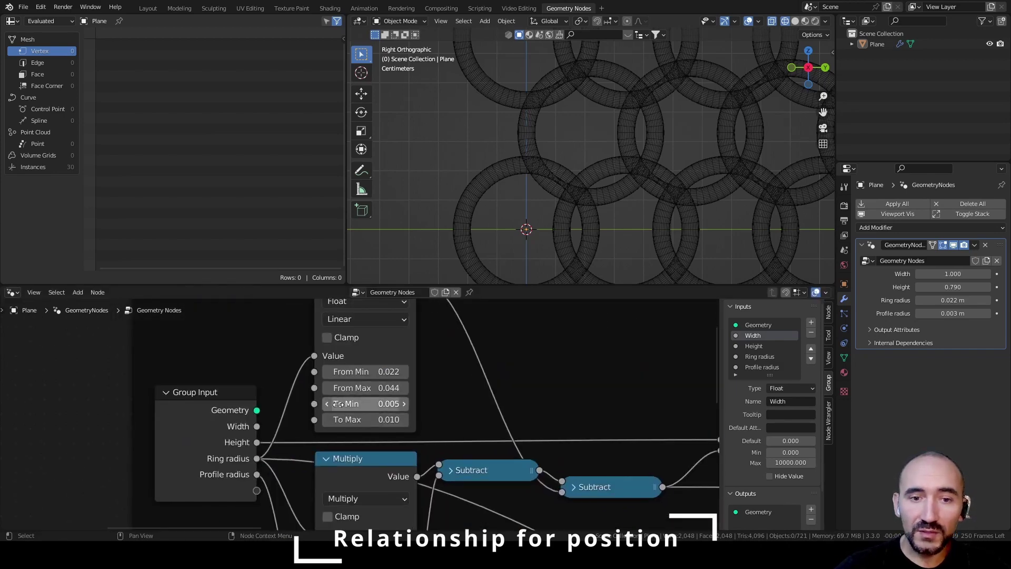
scroll(508, 404, down, 2)
middle_drag(509, 409, 384, 381)
key(ctrl+s)
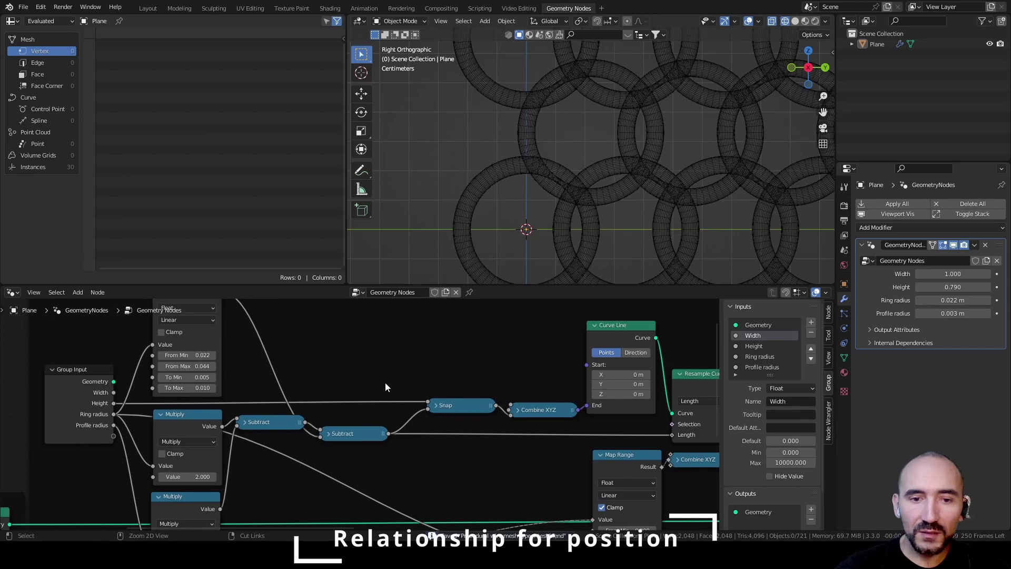
Duplicate the second Subtract node and insert the copy on the link from Multiply to the offset Map Range's To Max.
scroll(384, 382, down, 2)
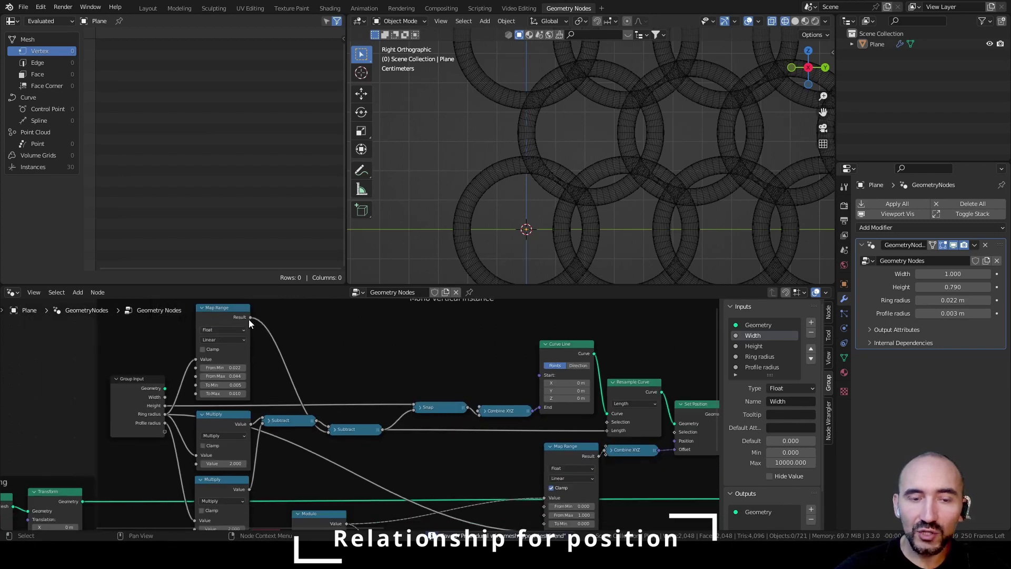
scroll(371, 402, up, 2)
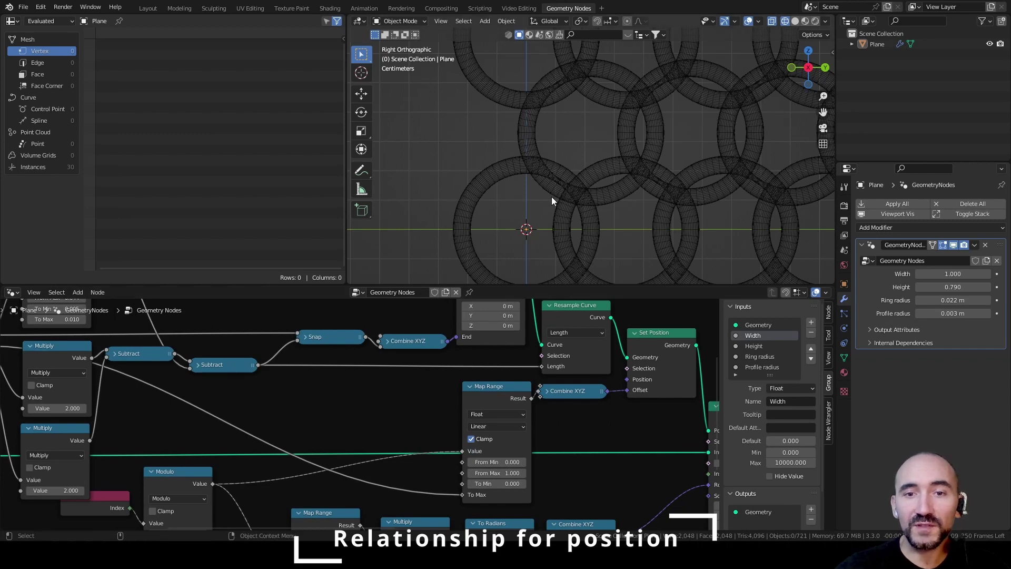
middle_drag(218, 367, 293, 357)
click(294, 356)
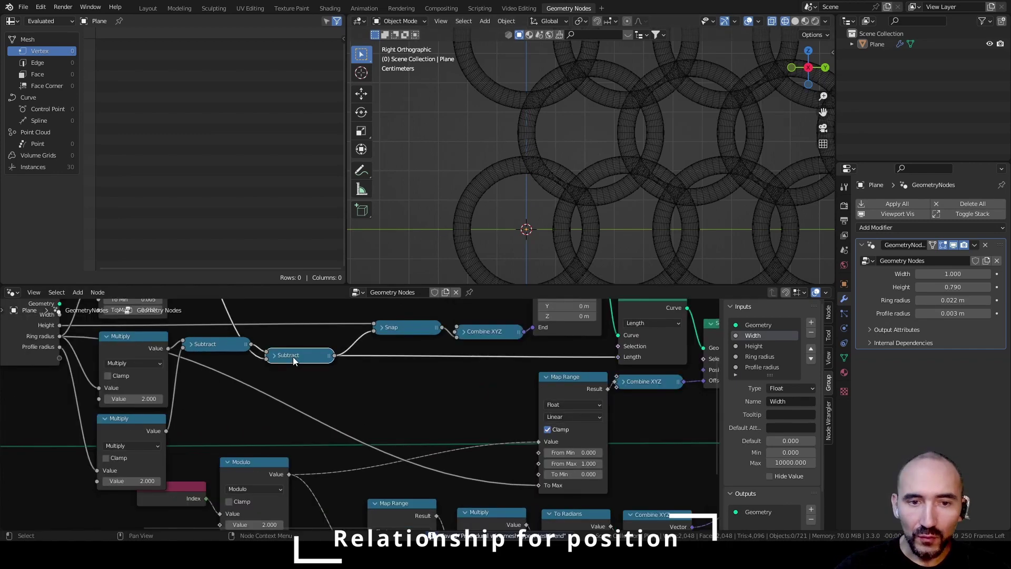
key(shift+d)
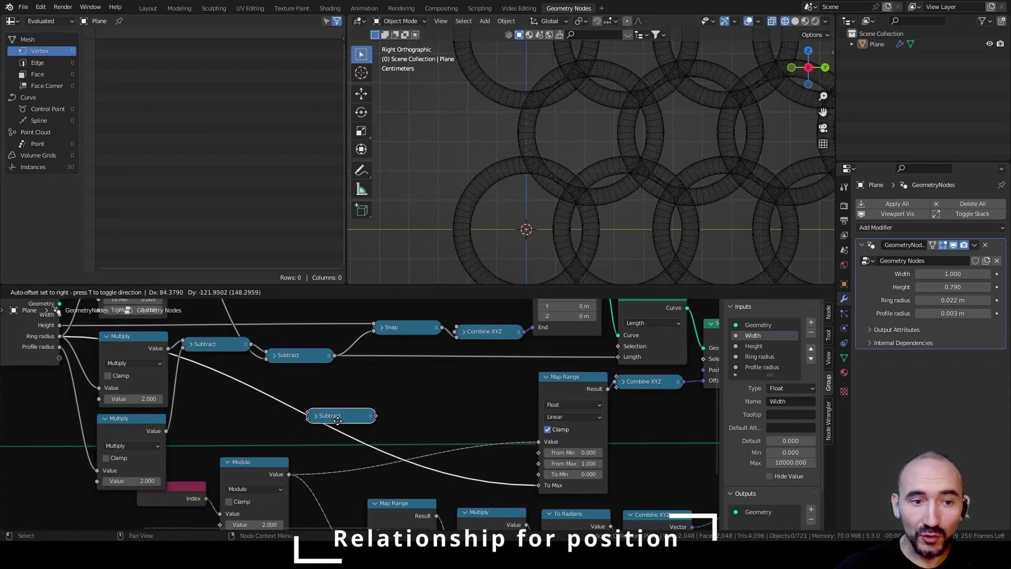
click(337, 422)
middle_drag(282, 378, 385, 436)
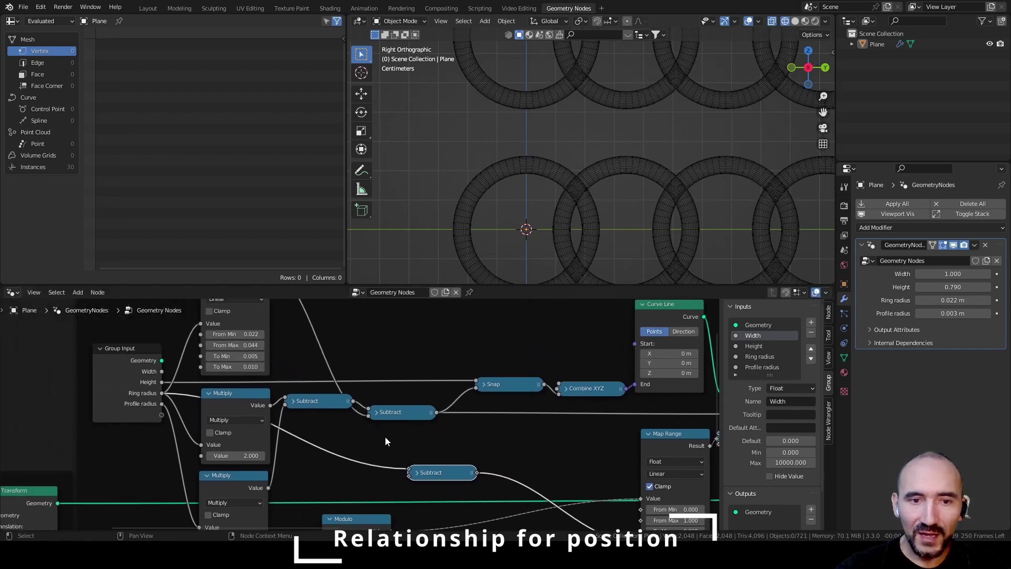
Link the Ring radius Map Range's Result to the duplicated Subtract's second value and save the file.
scroll(375, 413, down, 3)
middle_drag(369, 369, 380, 384)
drag(302, 322, 389, 477)
middle_drag(556, 459, 435, 403)
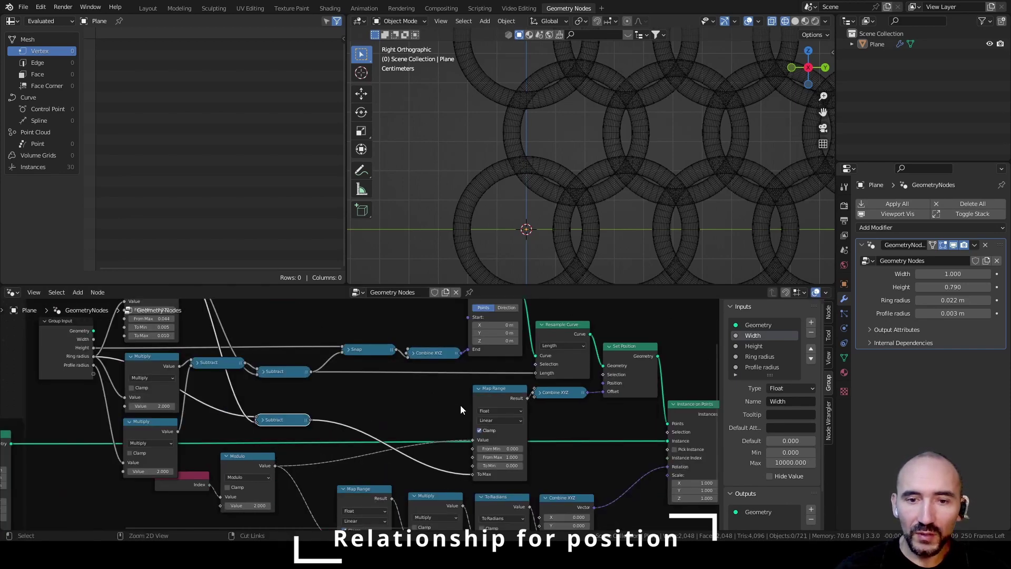
key(ctrl+s)
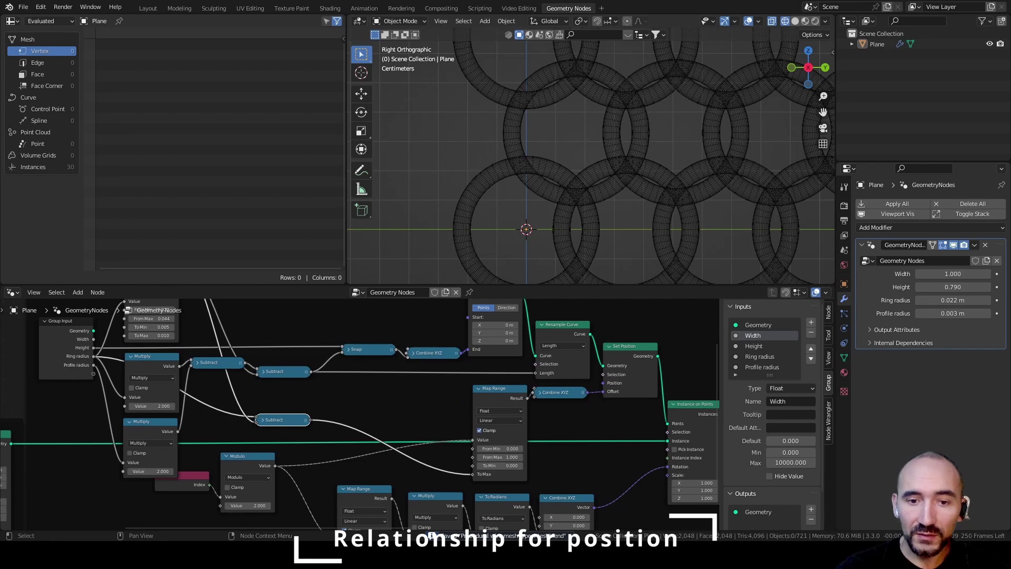
Disable Clamp on the offset Map Range and inspect how the staggered rings overlap.
click(488, 431)
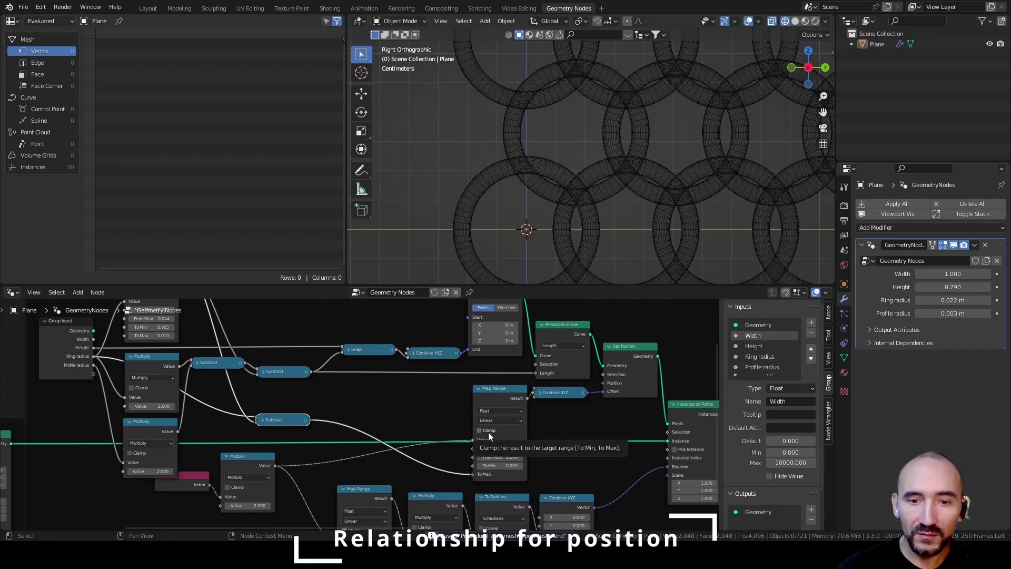
shift+middle_drag(599, 181, 595, 127)
scroll(563, 169, up, 3)
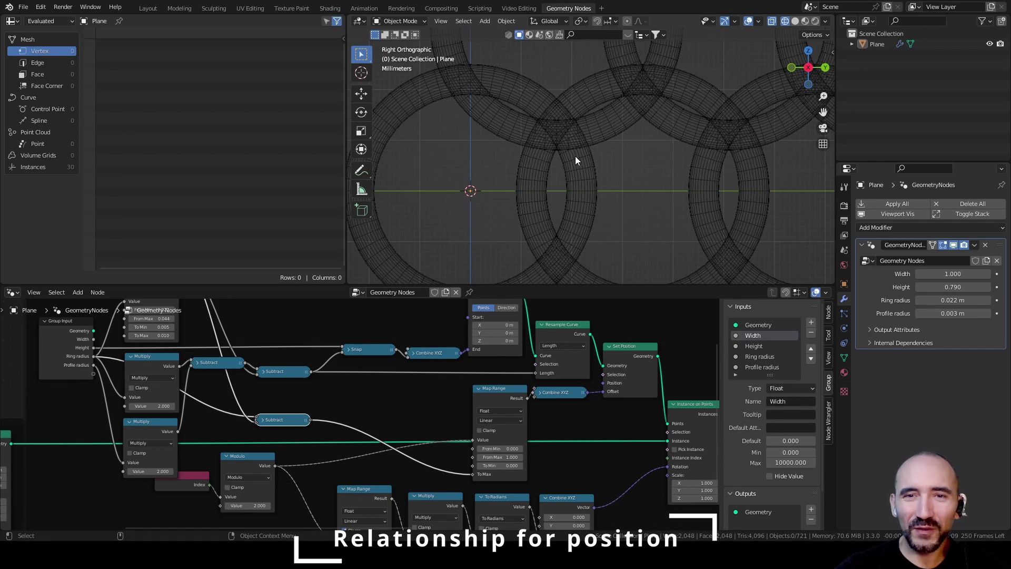
scroll(574, 158, down, 3)
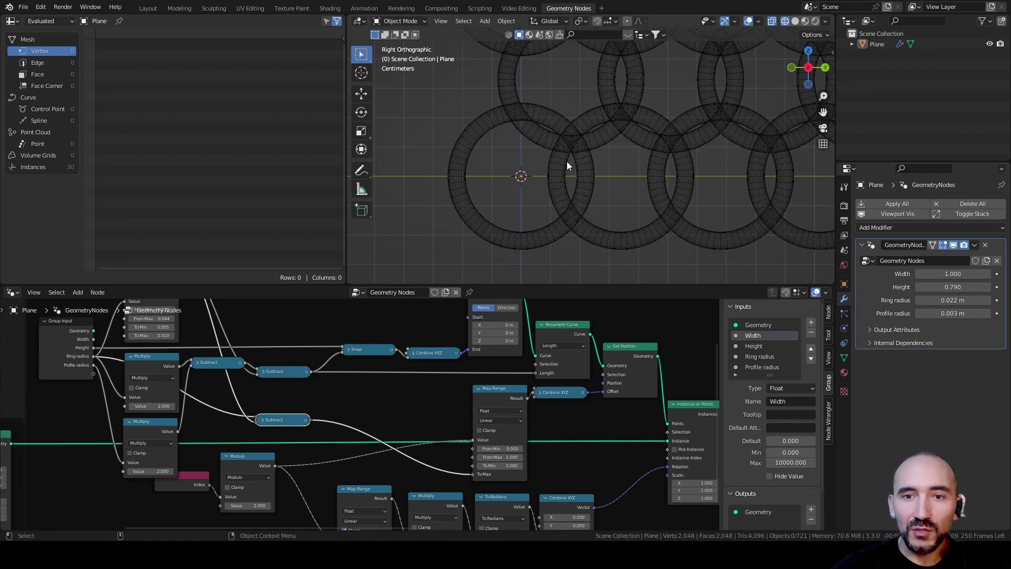
Reposition the Index and Modulo nodes clear of the Multiply node, and review the instance rotation chain.
middle_drag(380, 477, 440, 384)
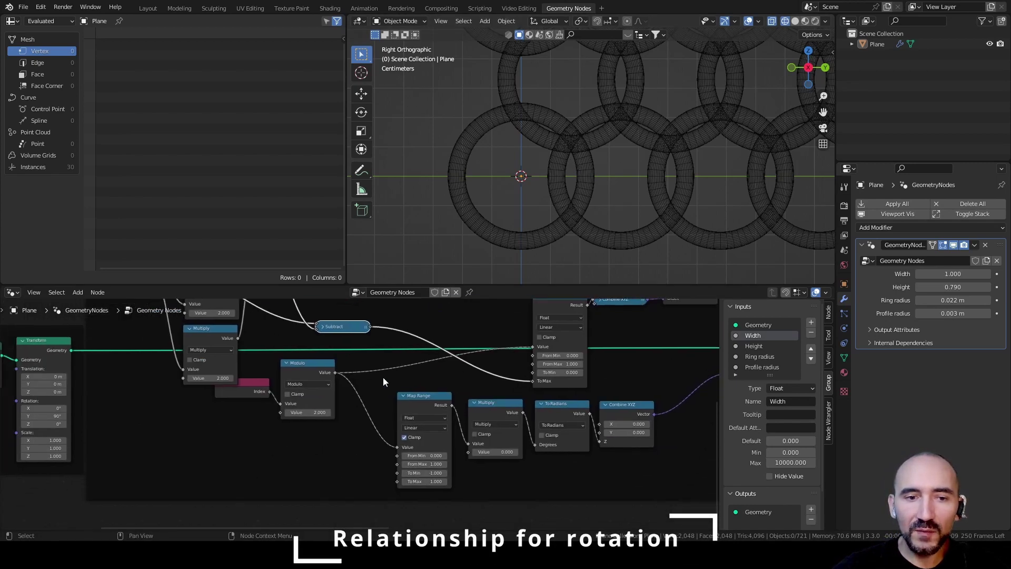
drag(248, 391, 225, 405)
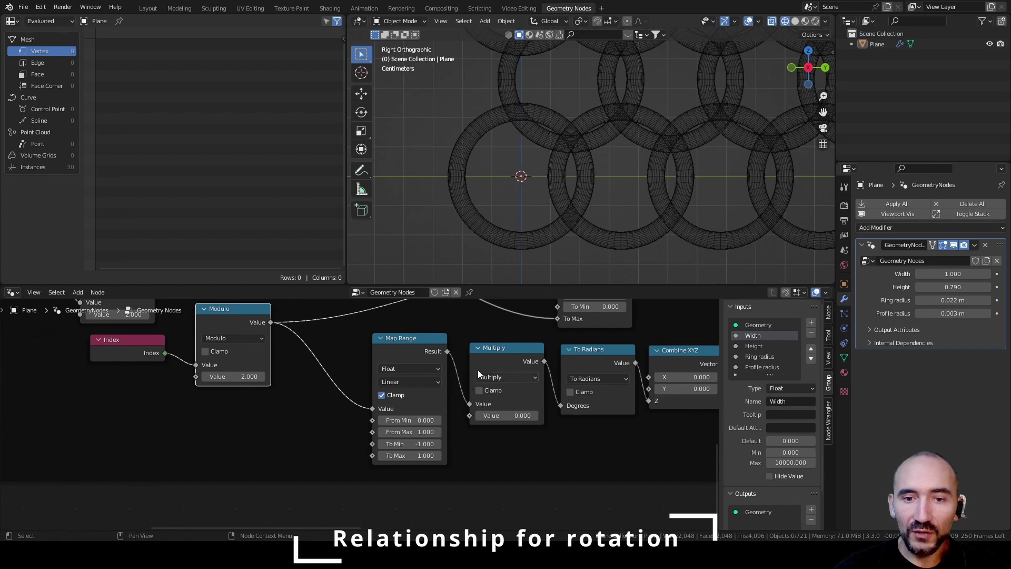
scroll(498, 371, down, 3)
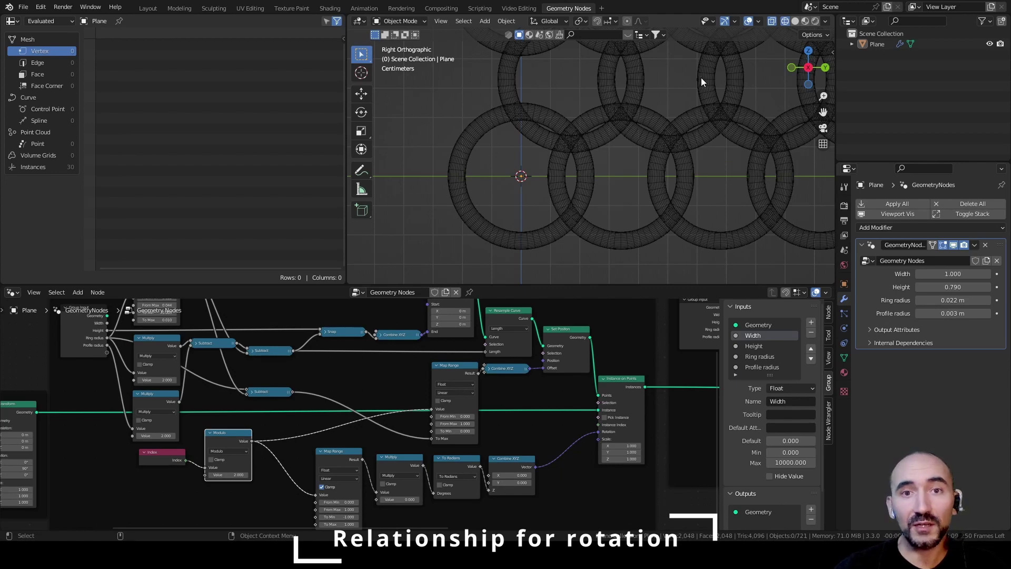
middle_drag(367, 462, 502, 370)
scroll(503, 370, up, 4)
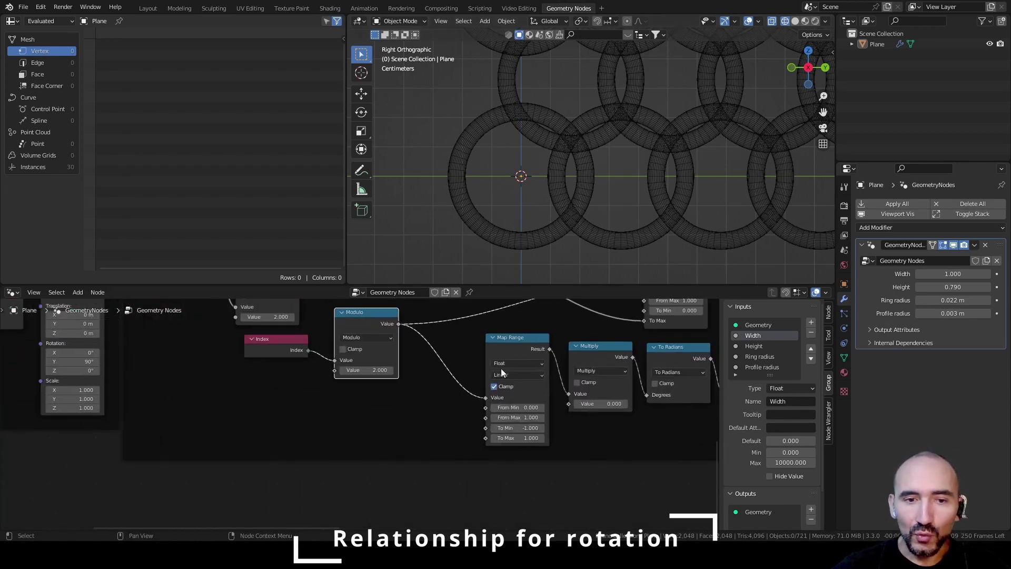
middle_drag(602, 405, 548, 438)
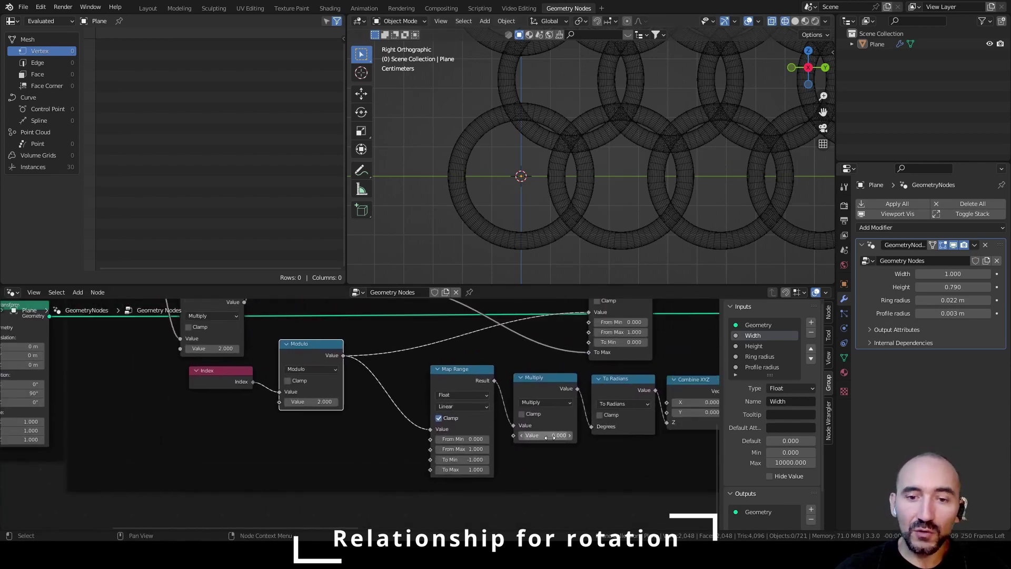
scroll(382, 378, down, 4)
scroll(421, 381, up, 3)
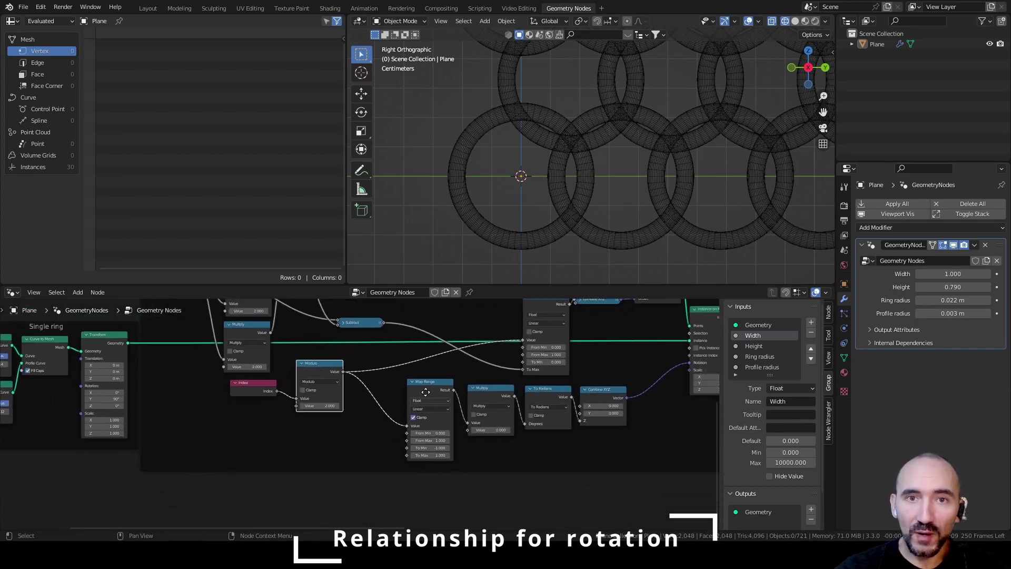
Duplicate the rotation chain's Map Range and place the copy below the Modulo node.
click(422, 381)
key(shift+d)
click(276, 464)
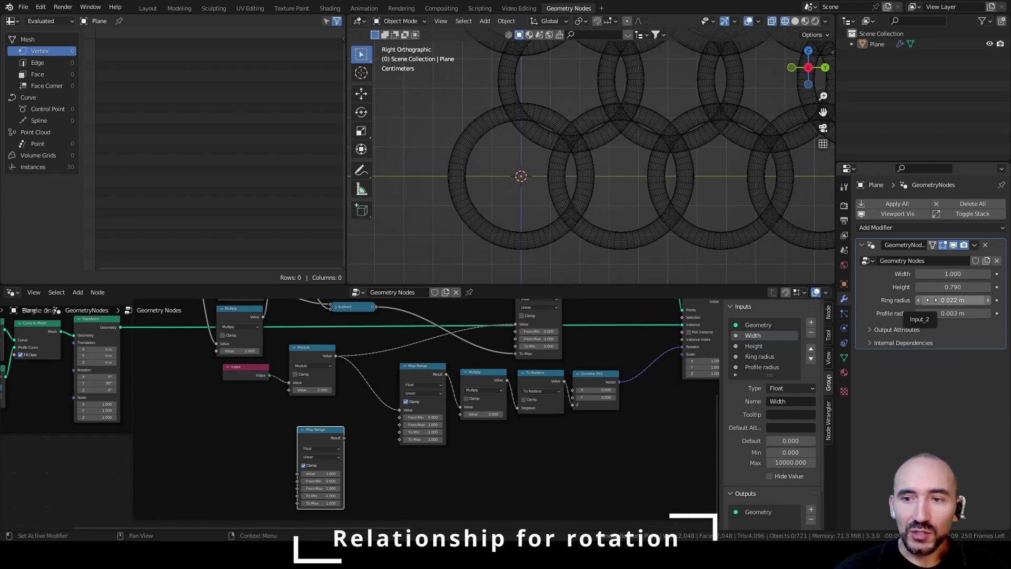
Try a Ring radius of 0.059 m and examine the ring overlaps in perspective.
drag(952, 299, 995, 299)
scroll(654, 179, down, 3)
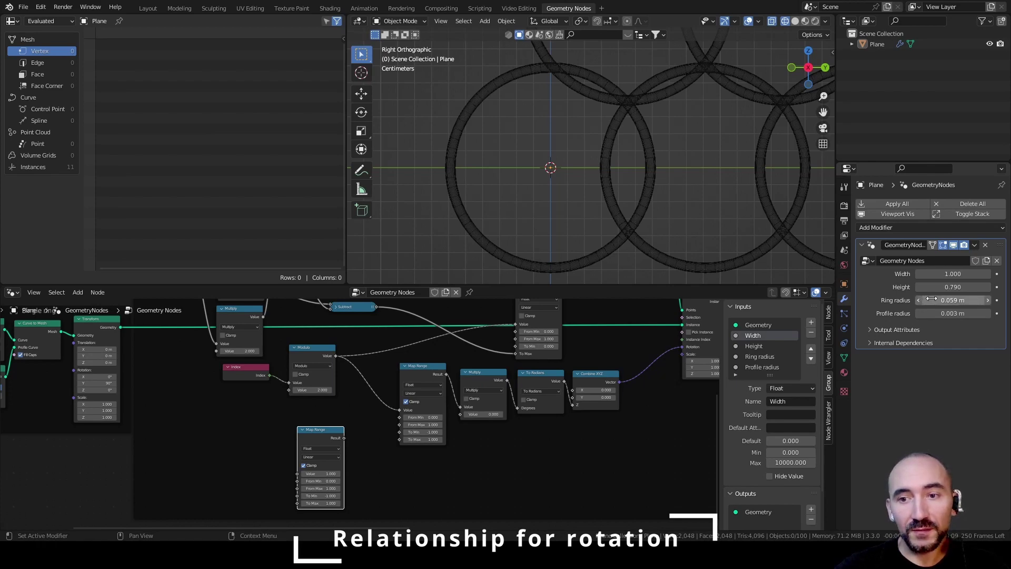
middle_drag(528, 121, 558, 164)
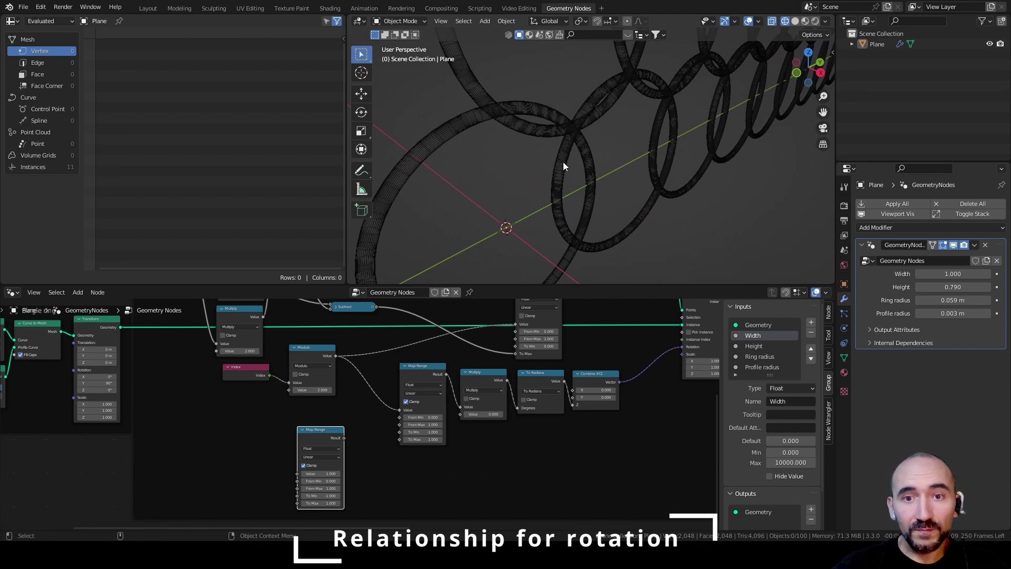
Set the Ring radius to 0.018 m, view the rings in solid shading, and save the file.
drag(953, 300, 921, 300)
shift+middle_drag(551, 201, 489, 96)
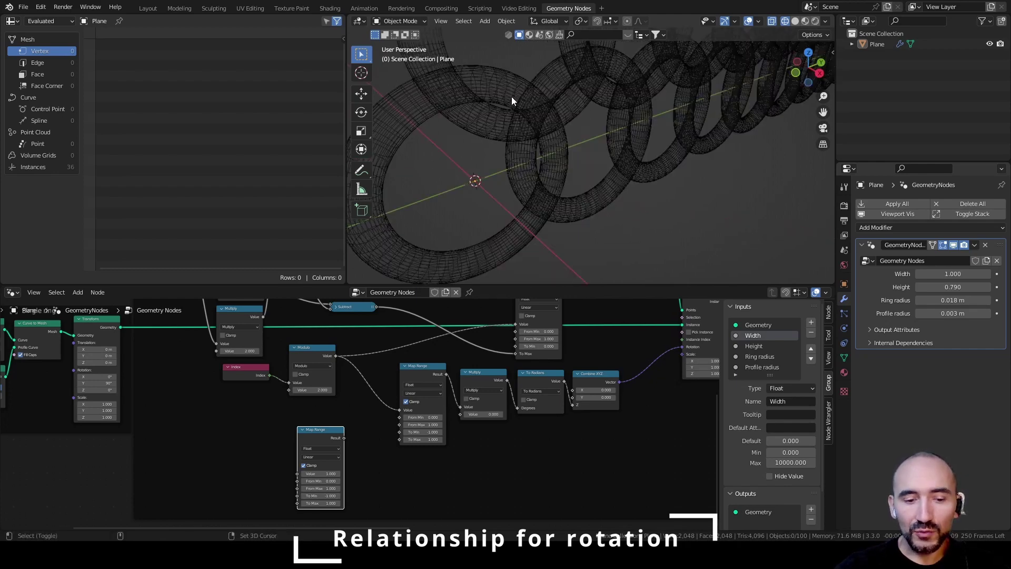
key(shift+z)
key(ctrl+s)
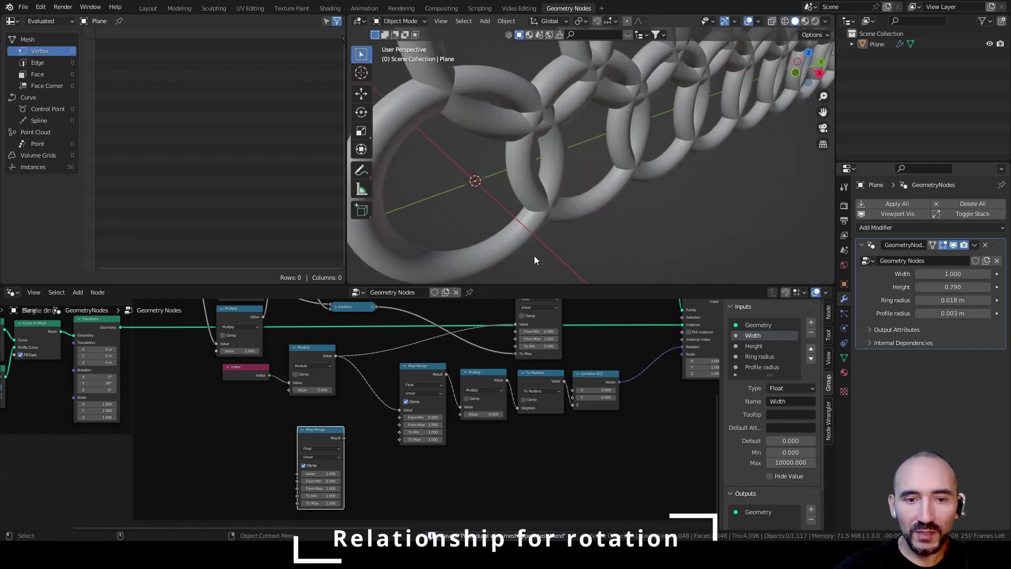
Duplicate the unconnected Map Range and place the copy directly beside it.
middle_drag(338, 413, 364, 390)
scroll(365, 394, up, 1)
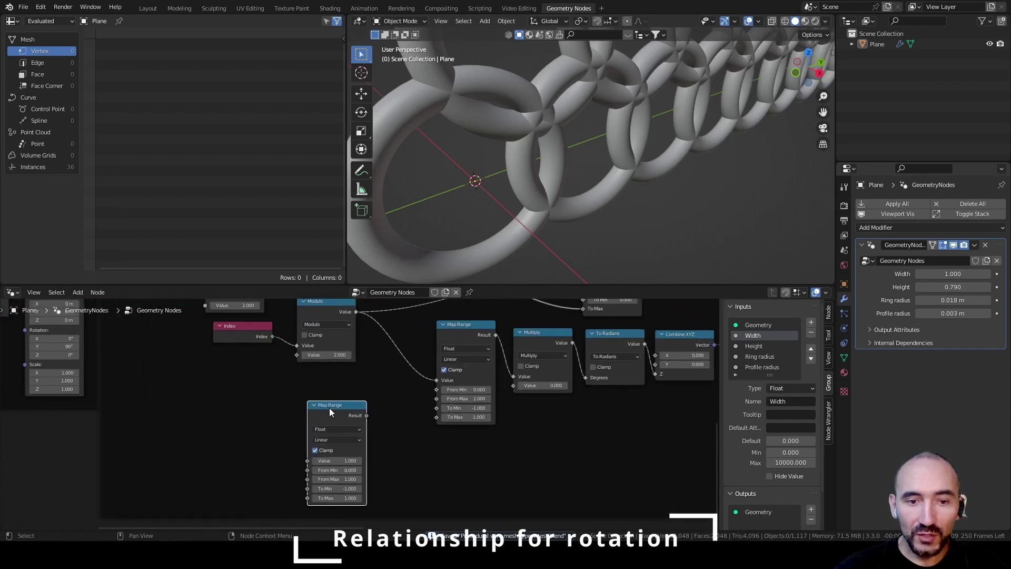
key(shift+d)
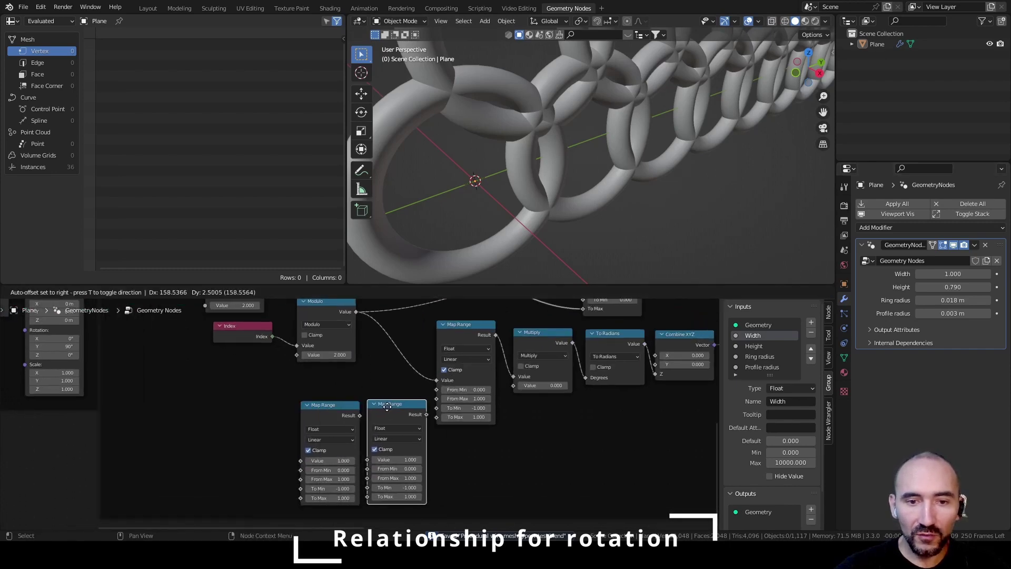
click(404, 406)
Duplicate the Mono vertical instance's Group Input node and place the copy before the two unconnected Map Range nodes.
scroll(368, 401, down, 3)
middle_drag(274, 326, 378, 450)
scroll(314, 359, up, 2)
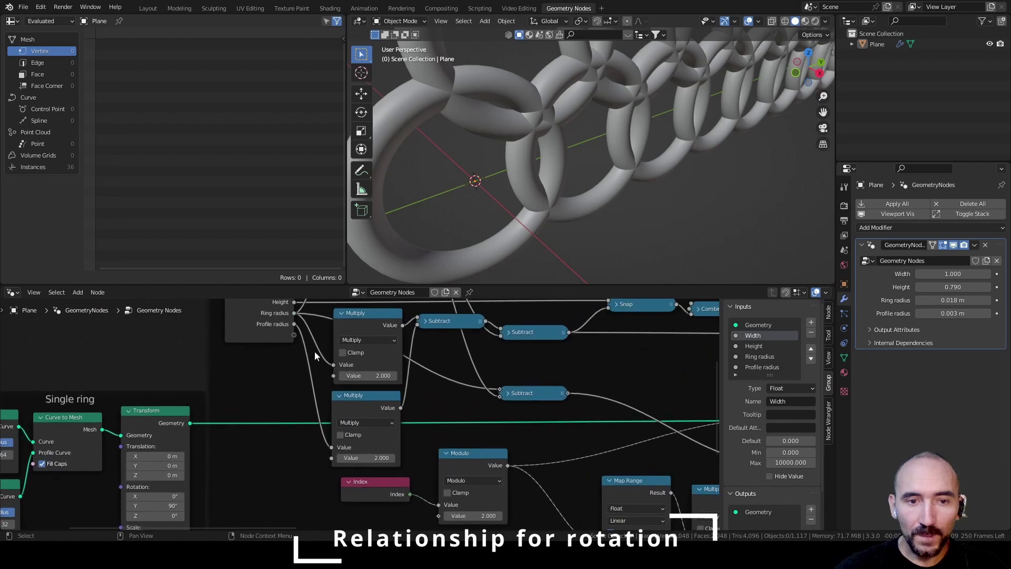
click(235, 327)
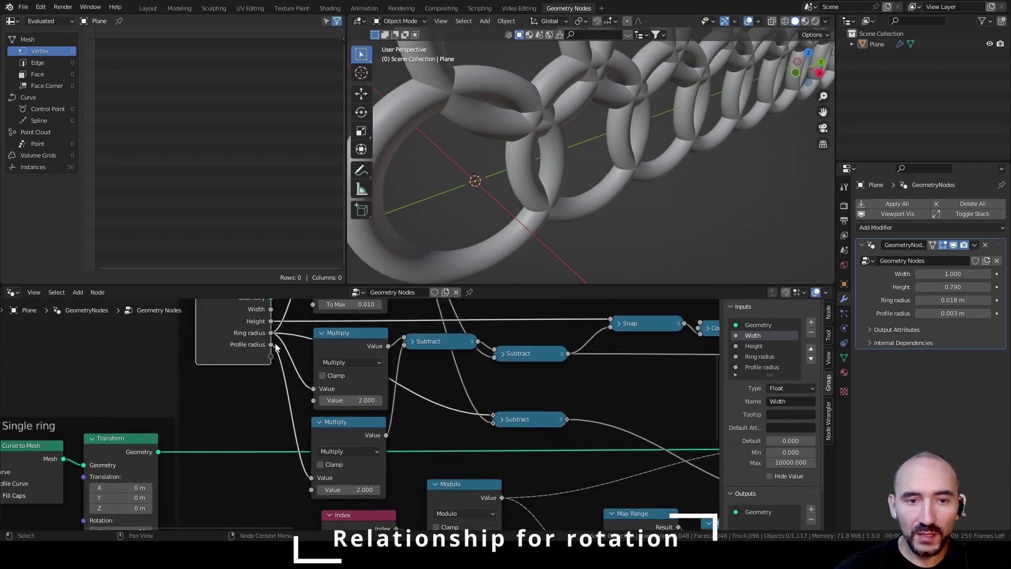
scroll(390, 387, down, 5)
middle_drag(423, 398, 364, 319)
key(shift+d)
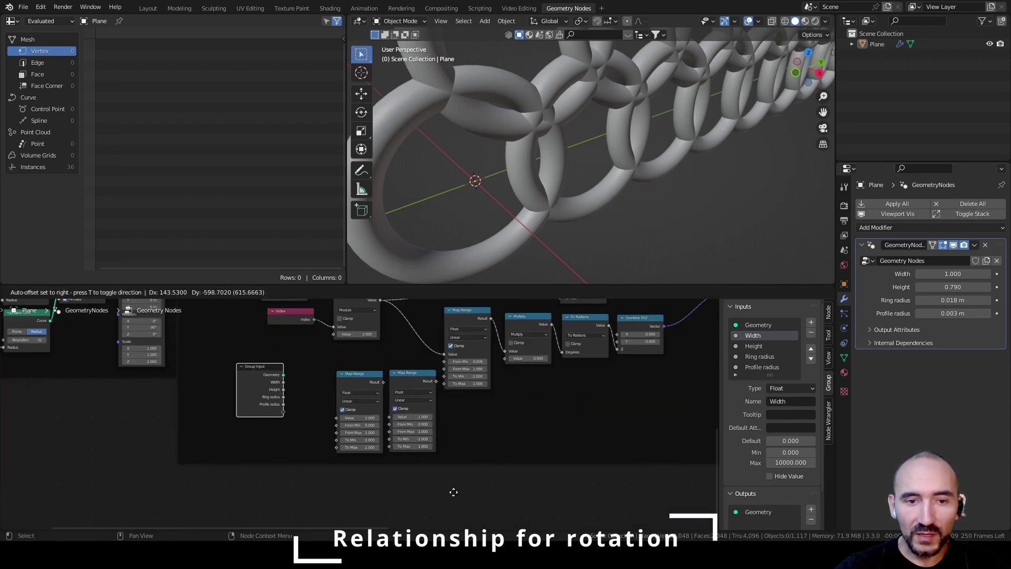
click(459, 494)
Disable Clamp on both new Map Range nodes and link Profile radius to the first one's Value.
scroll(392, 435, up, 1)
scroll(392, 435, up, 6)
drag(388, 428, 359, 427)
drag(220, 356, 281, 429)
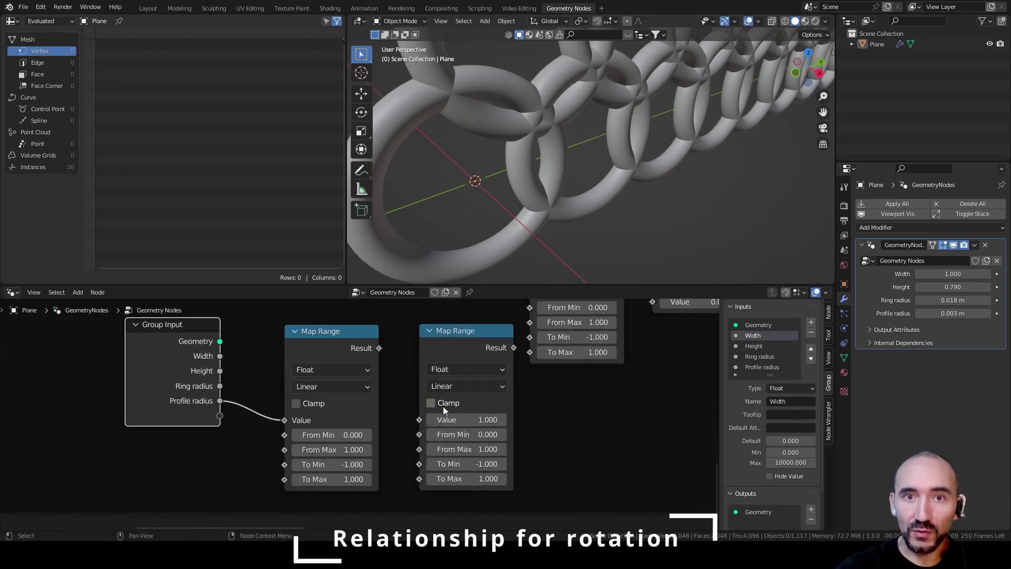
Link Ring radius to the second Map Range, mapping 0.022–0.044 to 2–1, and set the Profile radius one to map 0–0.003 to 0–12.
drag(219, 386, 422, 420)
drag(460, 337, 444, 337)
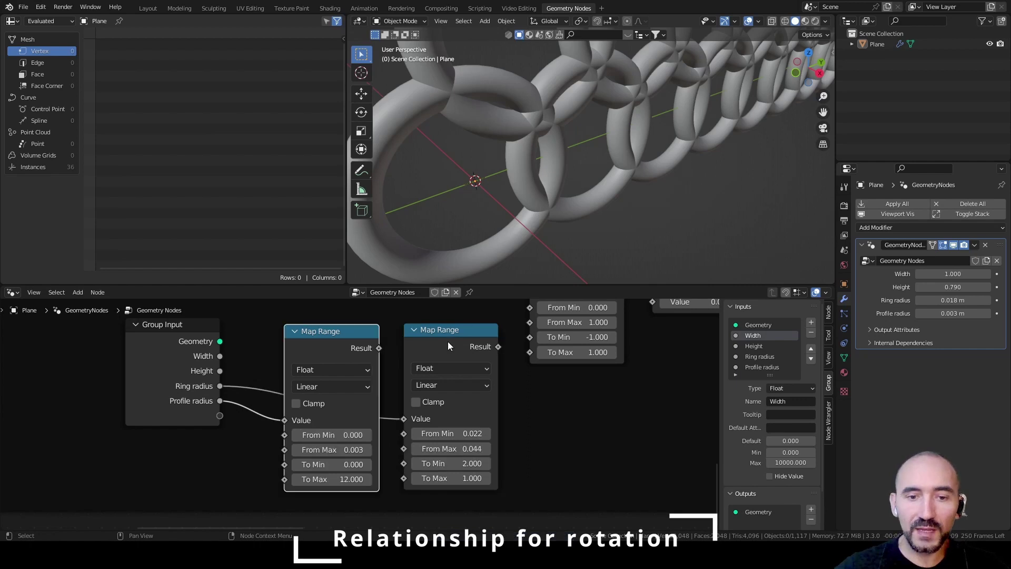
drag(444, 343, 434, 387)
Add a Multiply node combining the Profile radius and Ring radius Map Range results, and move the Ring radius Map Range below the other.
scroll(561, 389, down, 2)
middle_drag(562, 390, 455, 477)
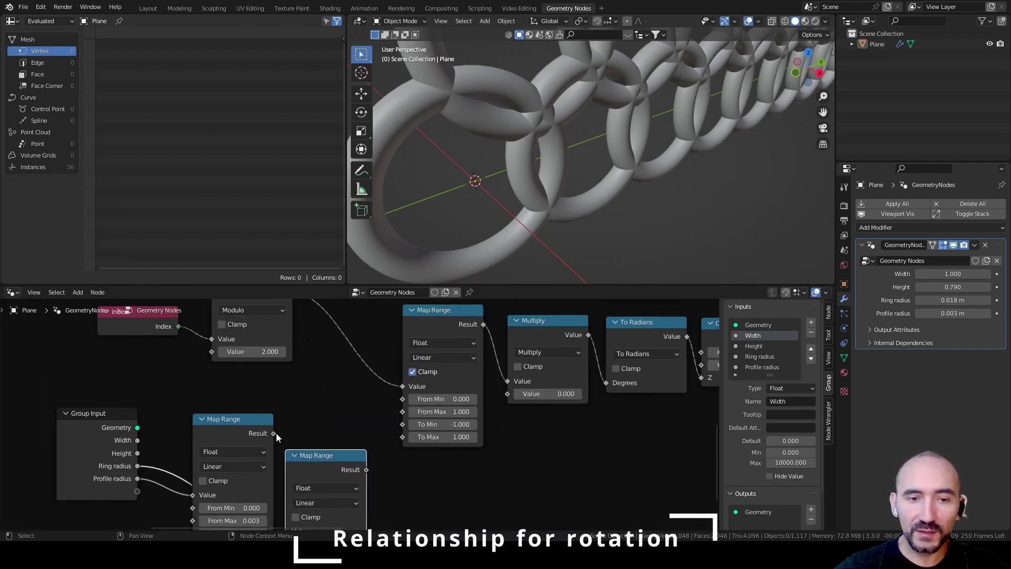
drag(275, 433, 351, 429)
click(376, 431)
click(427, 469)
scroll(430, 471, down, 1)
middle_drag(433, 472, 378, 403)
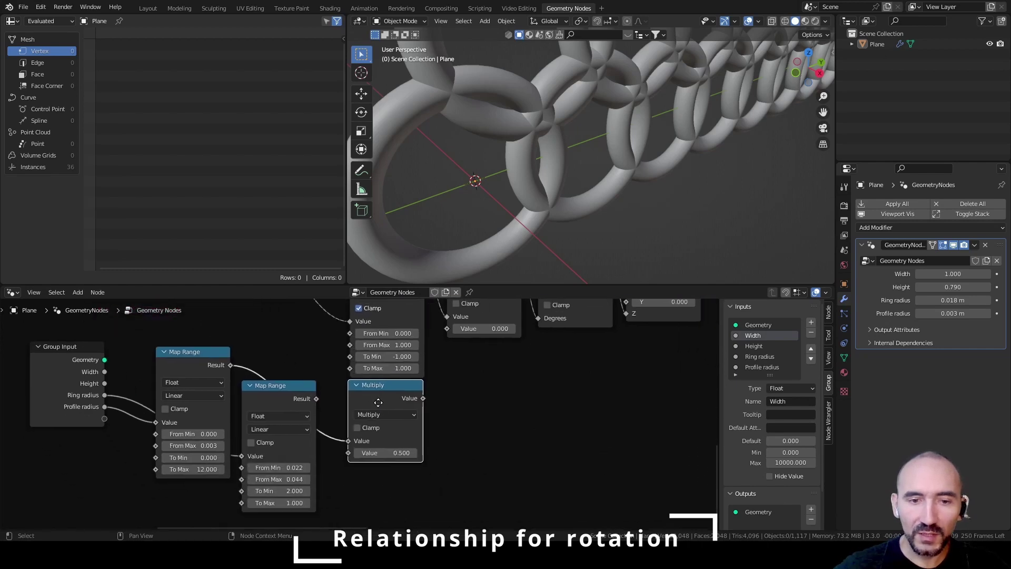
drag(316, 398, 347, 453)
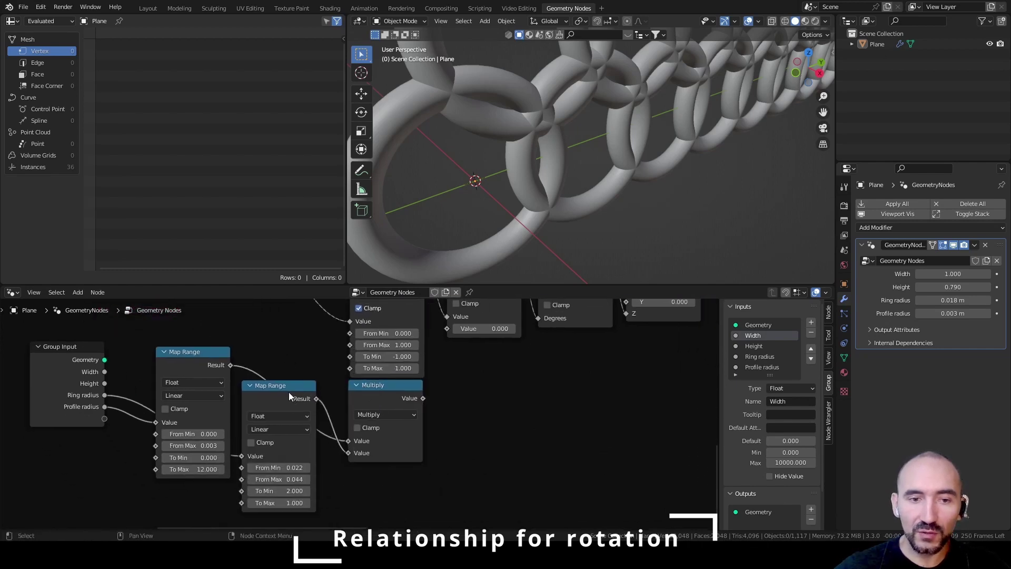
drag(288, 396, 294, 455)
middle_drag(178, 360, 314, 380)
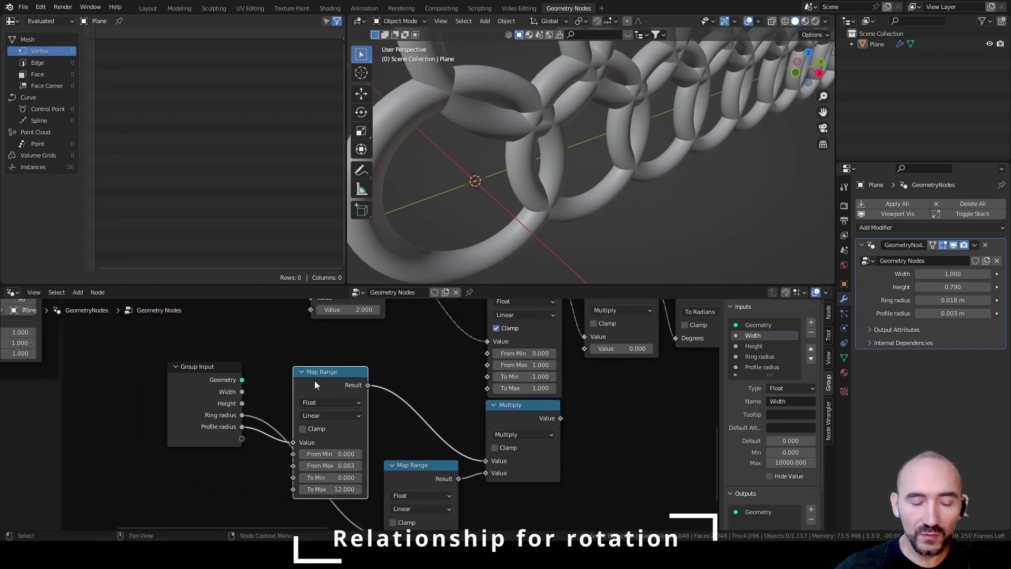
Frame the Profile radius Map Range node and label the frame "Profile influence".
key(ctrl+j)
key(F2)
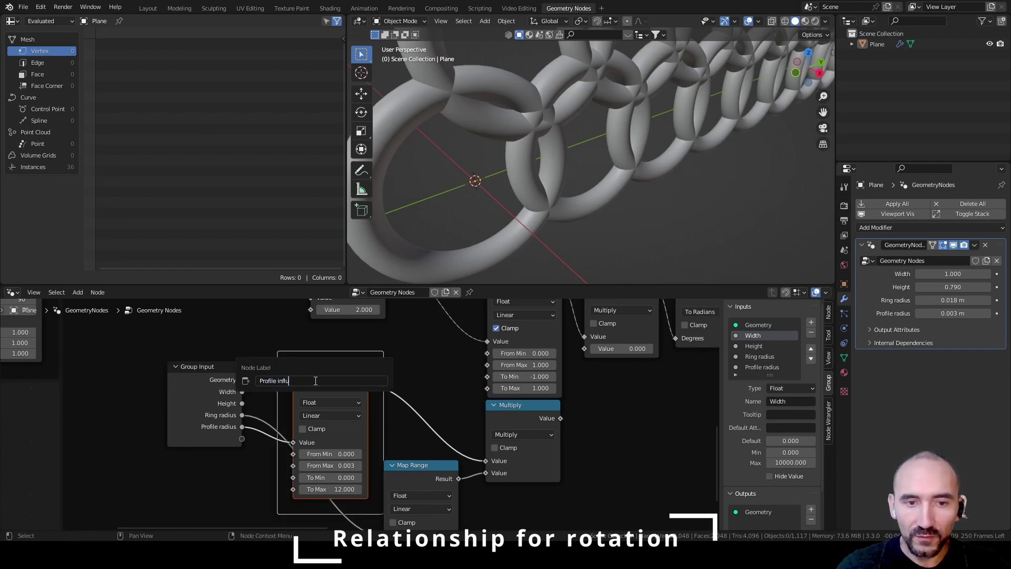
text(Profile influce)
key(BackSpace)
key(BackSpace)
text(ence)
key(Return)
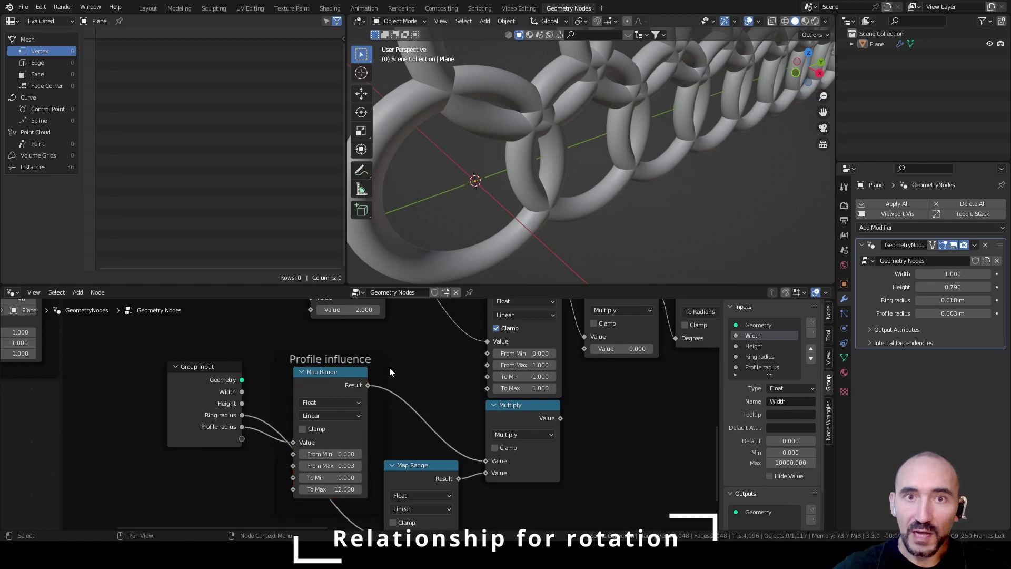
Move the Ring radius Map Range slightly lower beneath the Multiply node and save the file.
scroll(427, 423, up, 1)
middle_drag(427, 424, 368, 377)
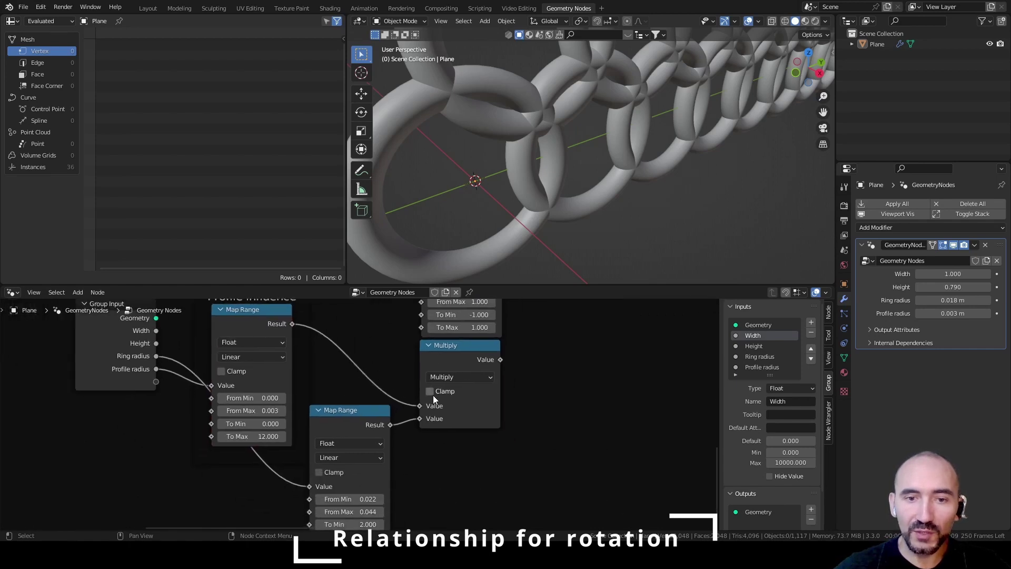
middle_drag(383, 432, 387, 394)
drag(359, 384, 360, 406)
key(ctrl+s)
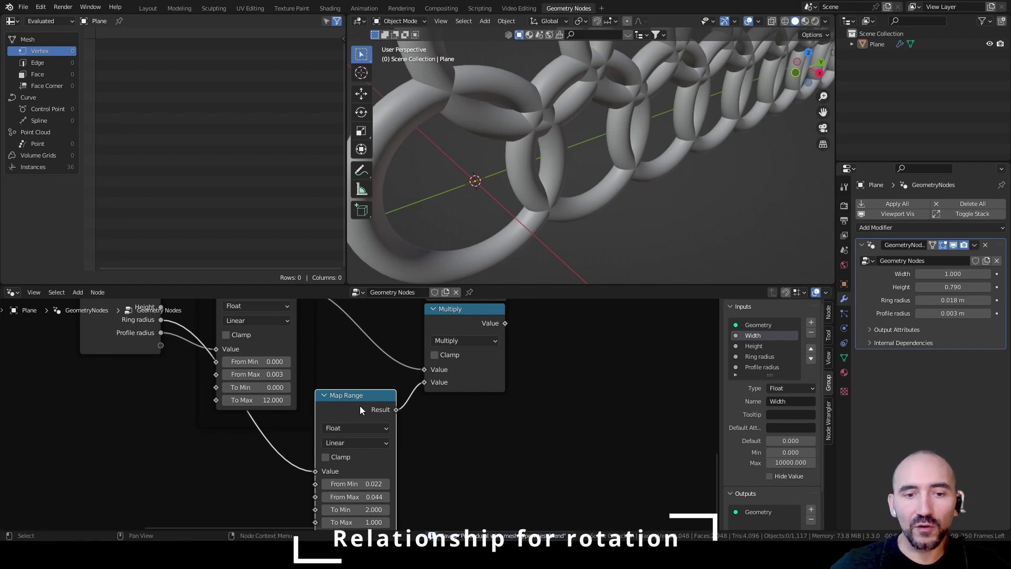
drag(359, 405, 357, 398)
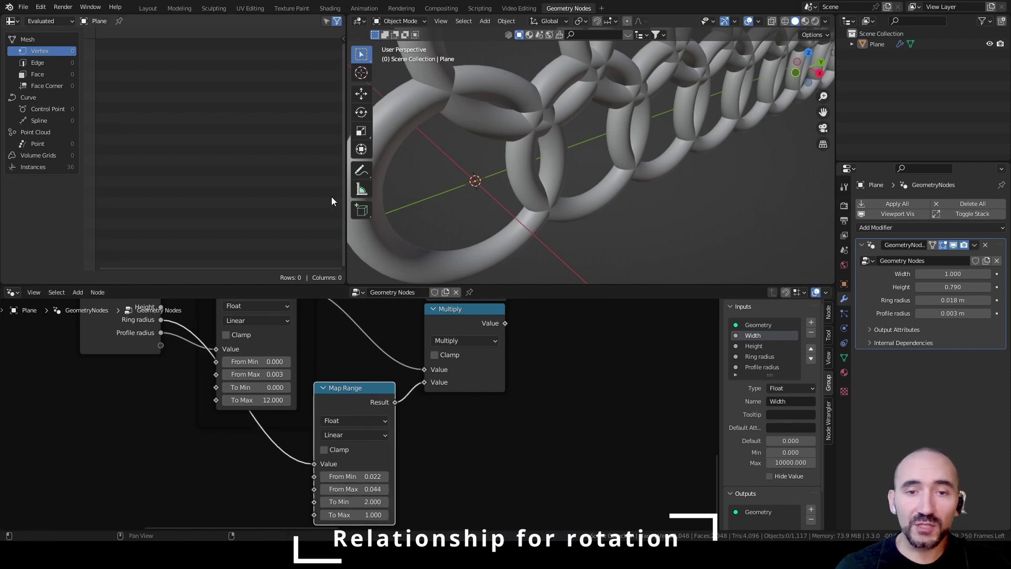
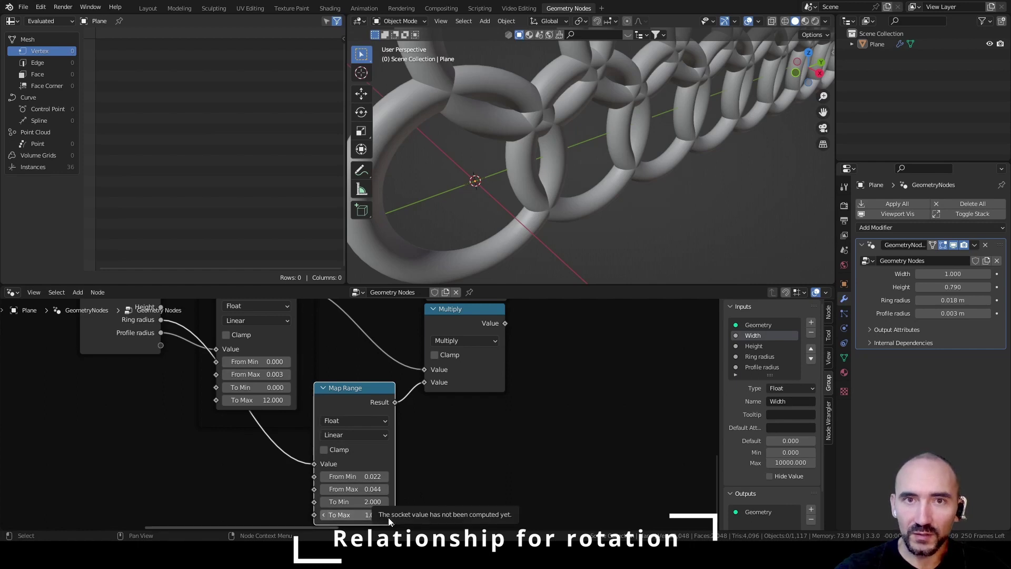
Annotate beside the Profile radius Map Range a graph with a line rising from 0 to 12 at 0,03.
drag(177, 439, 201, 423)
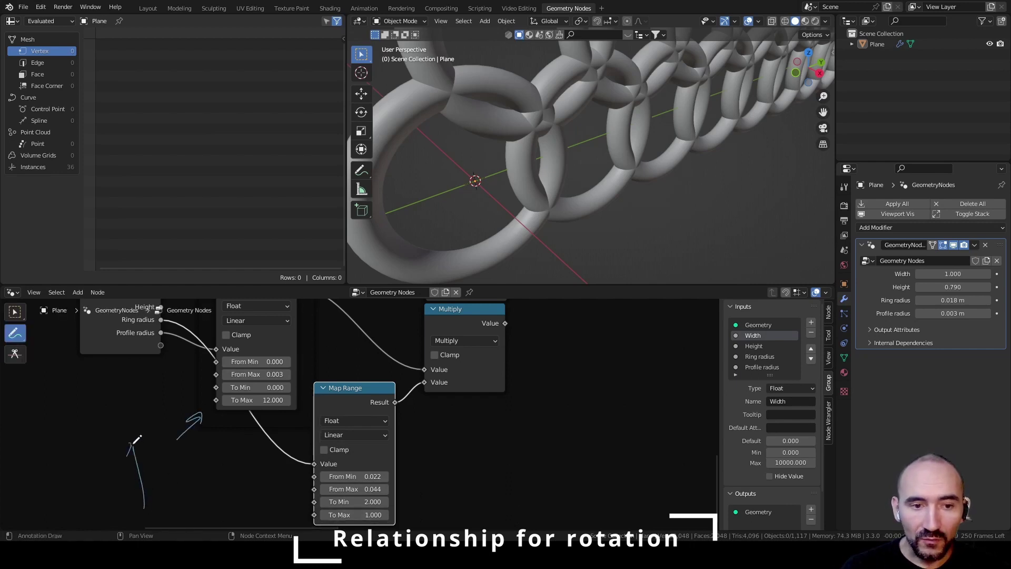
drag(134, 495, 227, 493)
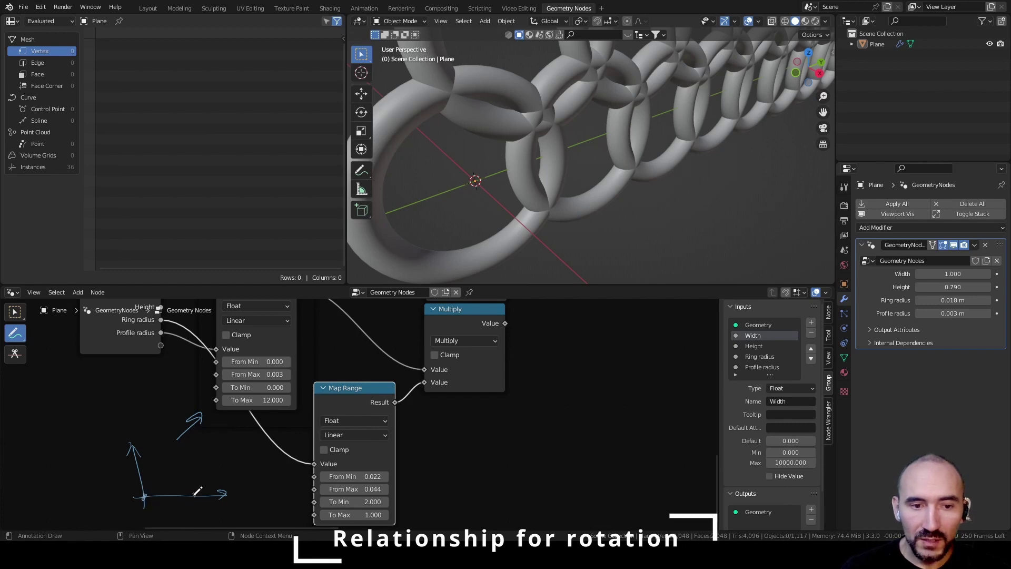
drag(194, 494, 191, 507)
drag(201, 512, 199, 517)
drag(209, 507, 216, 516)
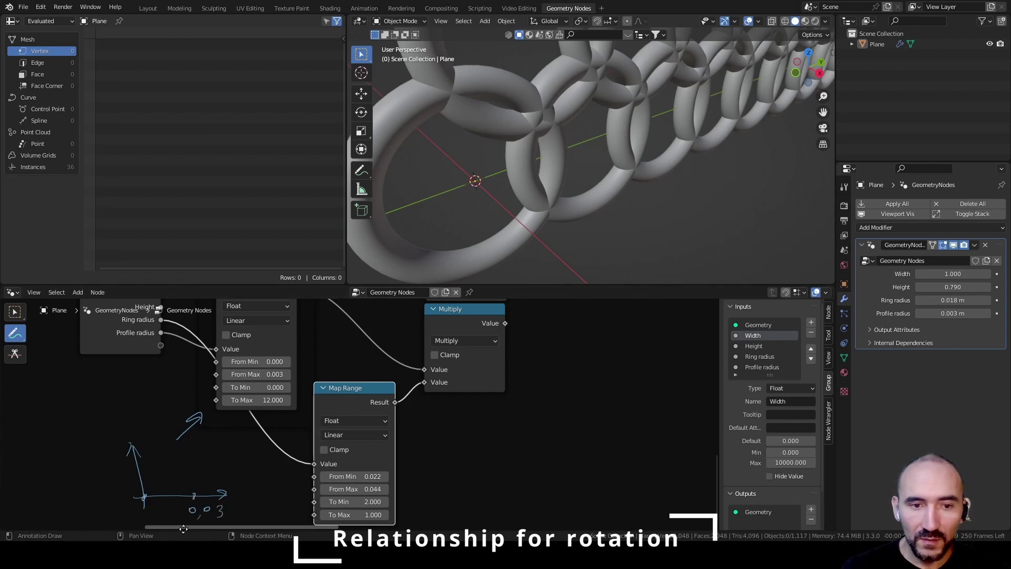
drag(133, 488, 131, 488)
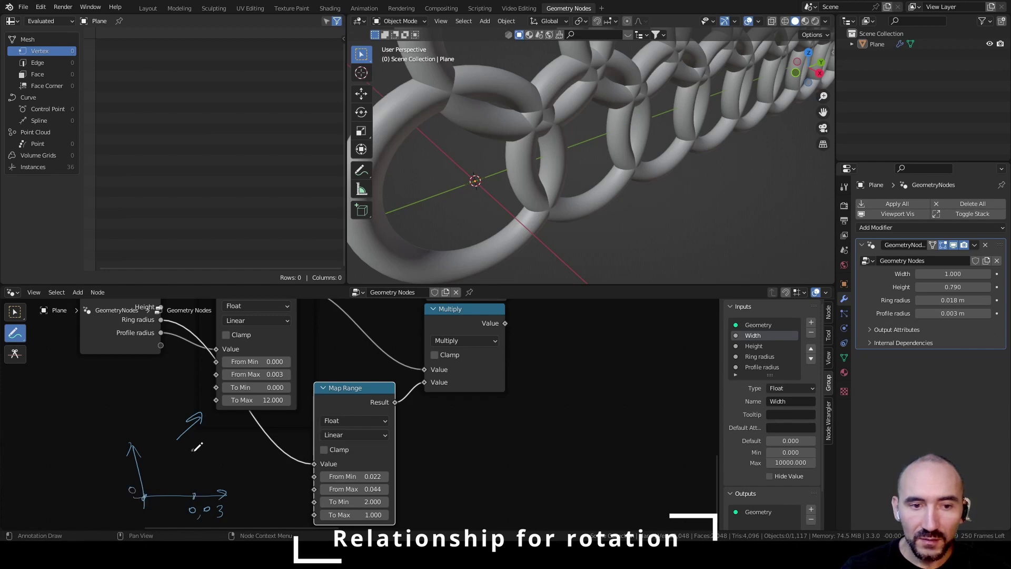
mouse_move(193, 452)
mouse_down()
mouse_move(125, 471)
mouse_move(160, 479)
mouse_move(208, 434)
mouse_up()
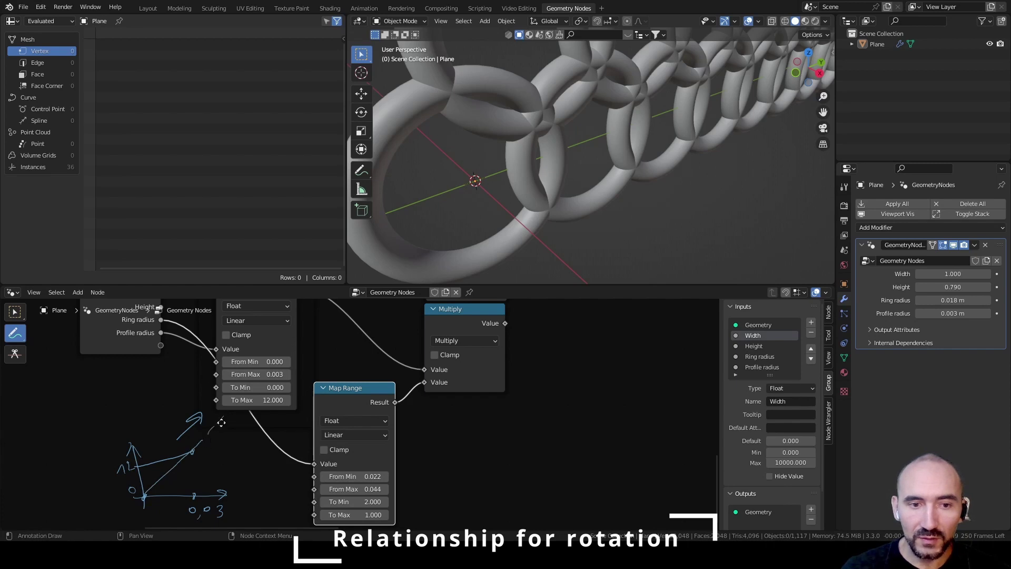
Annotate beside the Ring radius Map Range a line falling from 2 at 0,022 to 1 at 0,044, with trend arrows along both graphs.
drag(454, 475, 410, 475)
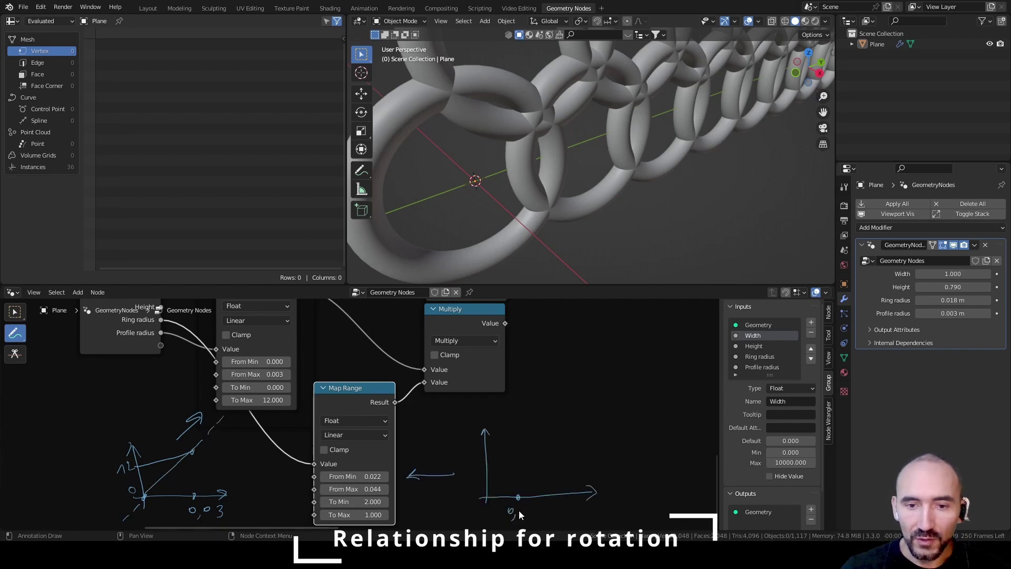
drag(521, 509, 578, 516)
click(551, 495)
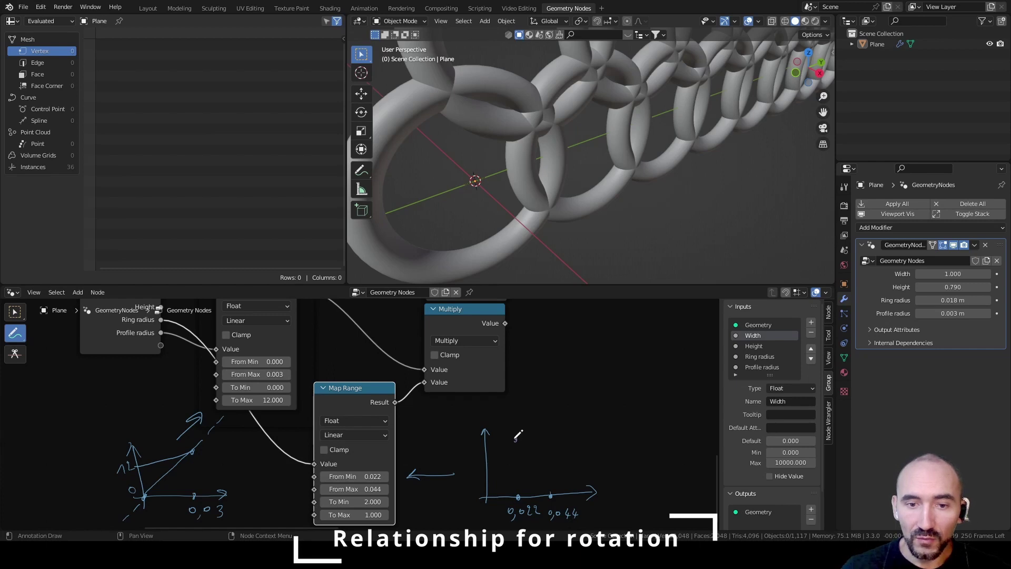
drag(515, 438, 485, 440)
mouse_move(550, 457)
mouse_down()
mouse_move(483, 463)
mouse_move(476, 444)
mouse_move(549, 457)
mouse_up()
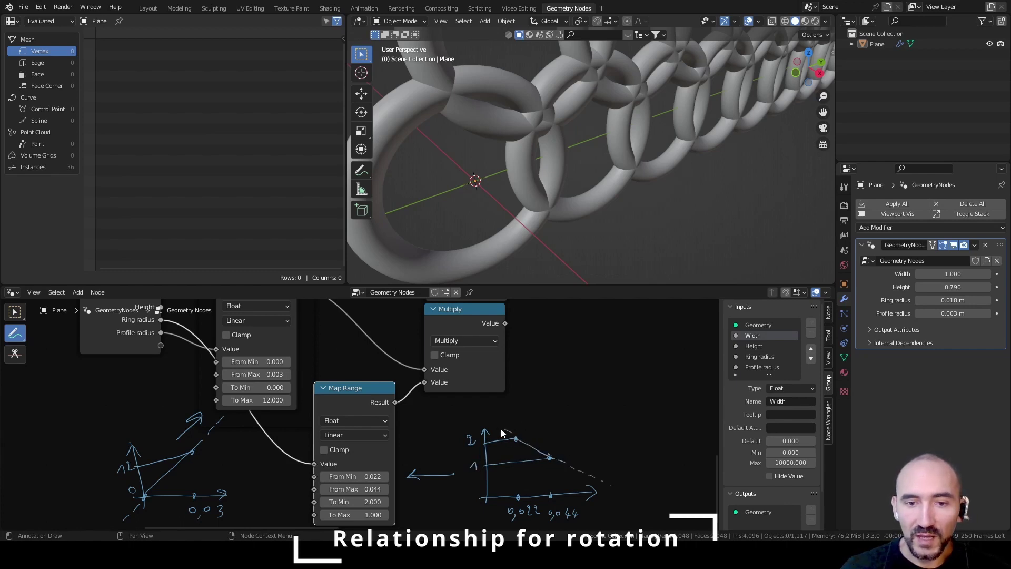
drag(501, 433, 447, 403)
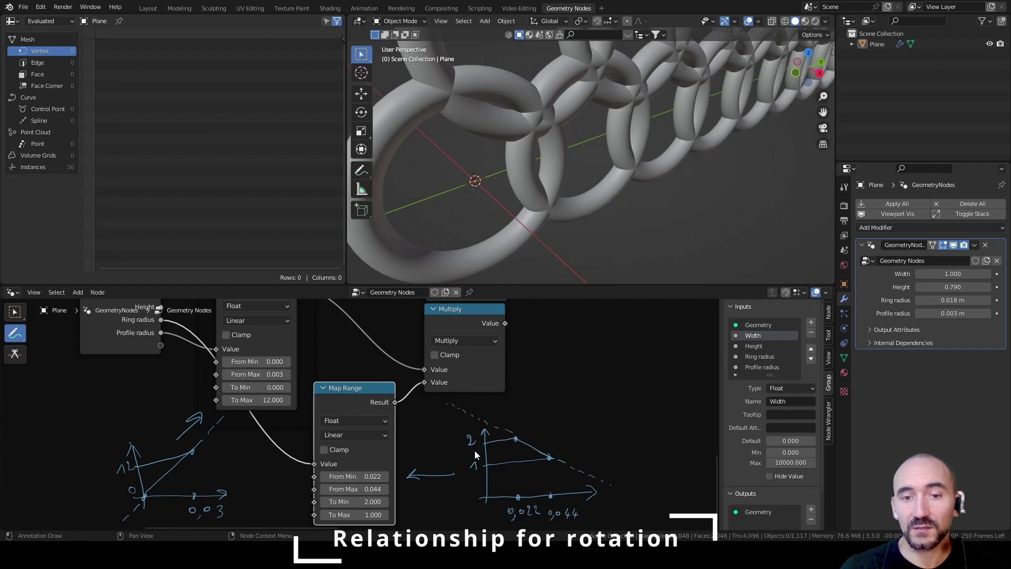
mouse_move(193, 478)
mouse_down()
mouse_move(228, 436)
mouse_move(229, 448)
mouse_up()
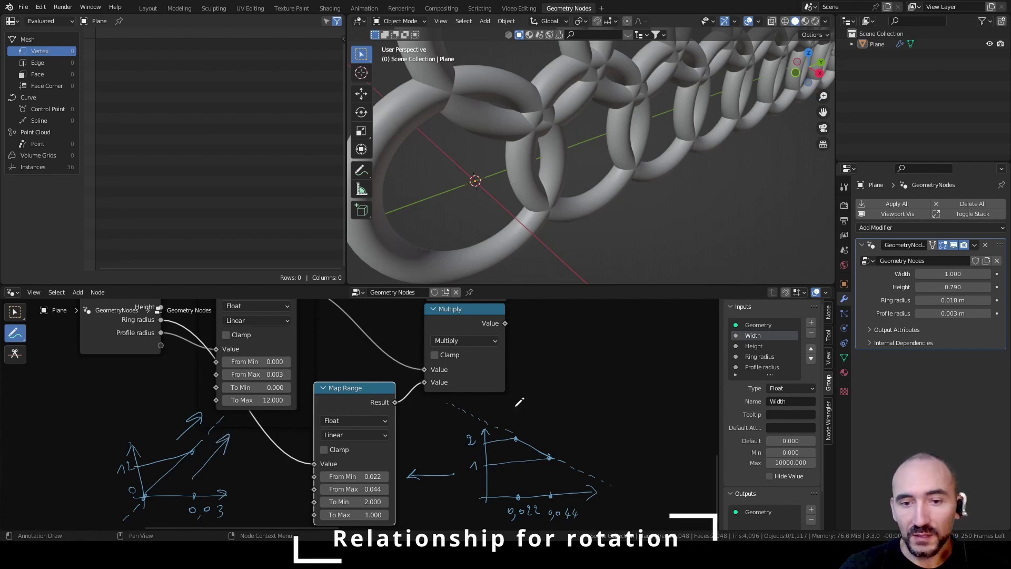
mouse_move(516, 407)
mouse_down()
mouse_move(616, 449)
mouse_move(596, 452)
mouse_up()
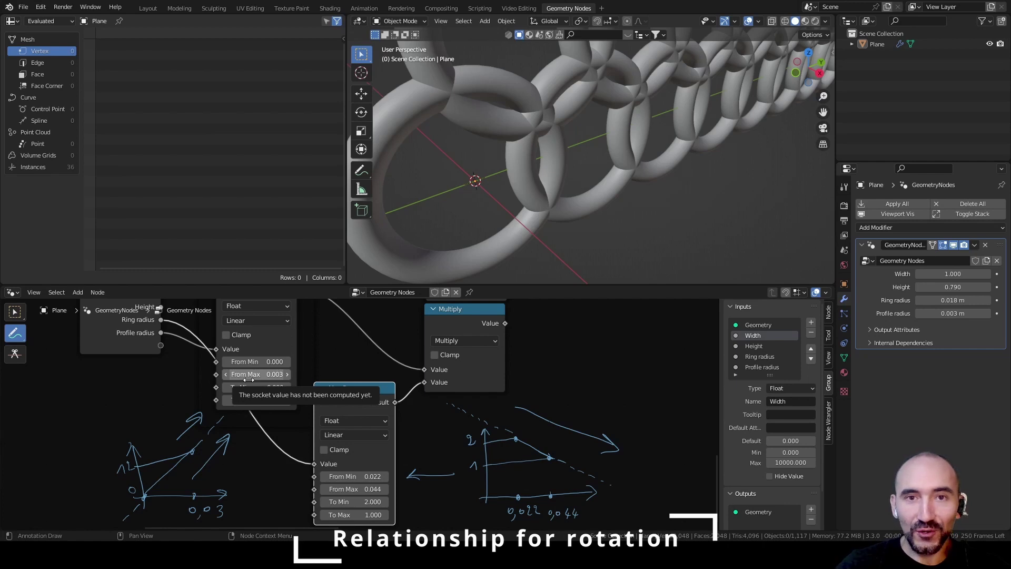
Clear the graph annotations from the node editor and hide the sidebar.
click(827, 358)
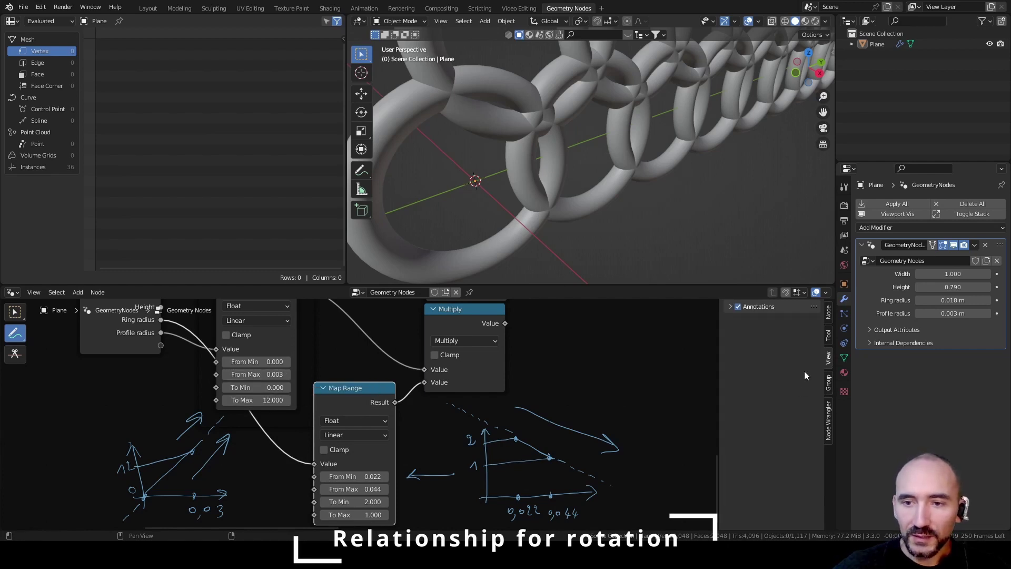
click(758, 306)
click(810, 344)
key(n)
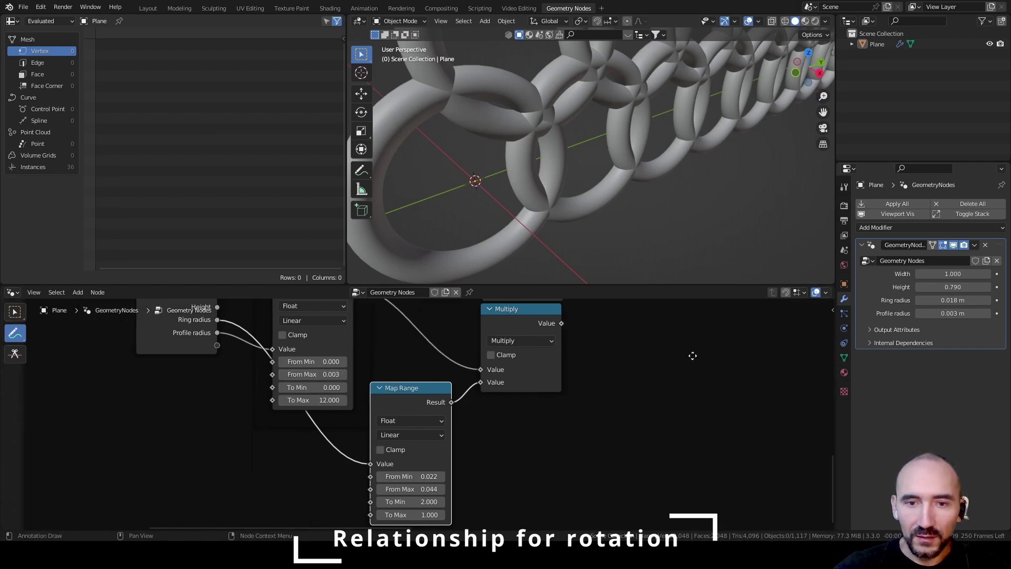
Return to the Select tool, frame the Ring radius Map Range and label the frame "Ring influence".
middle_drag(395, 382, 314, 380)
key(w)
drag(338, 386, 343, 376)
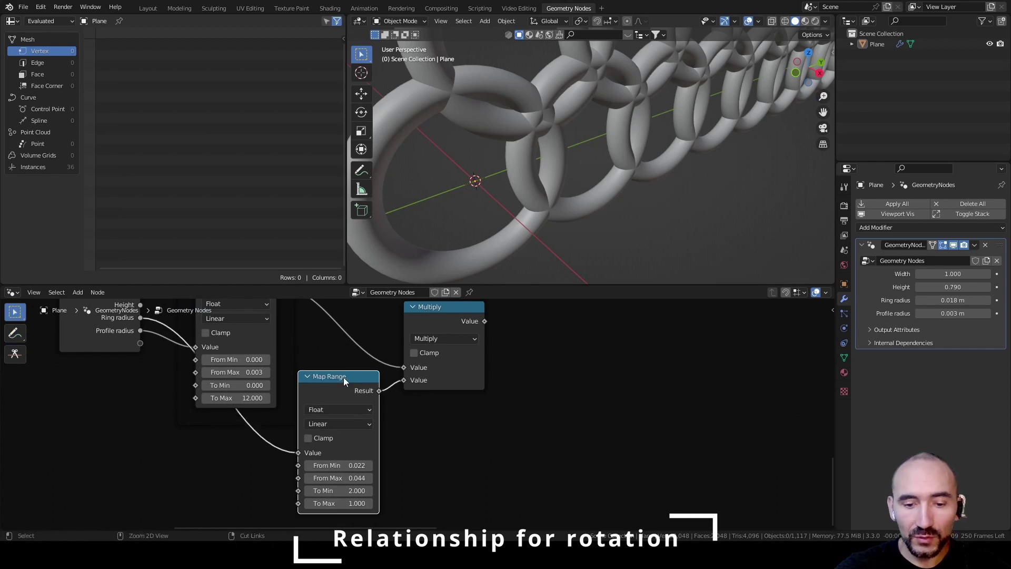
key(ctrl+j)
key(F2)
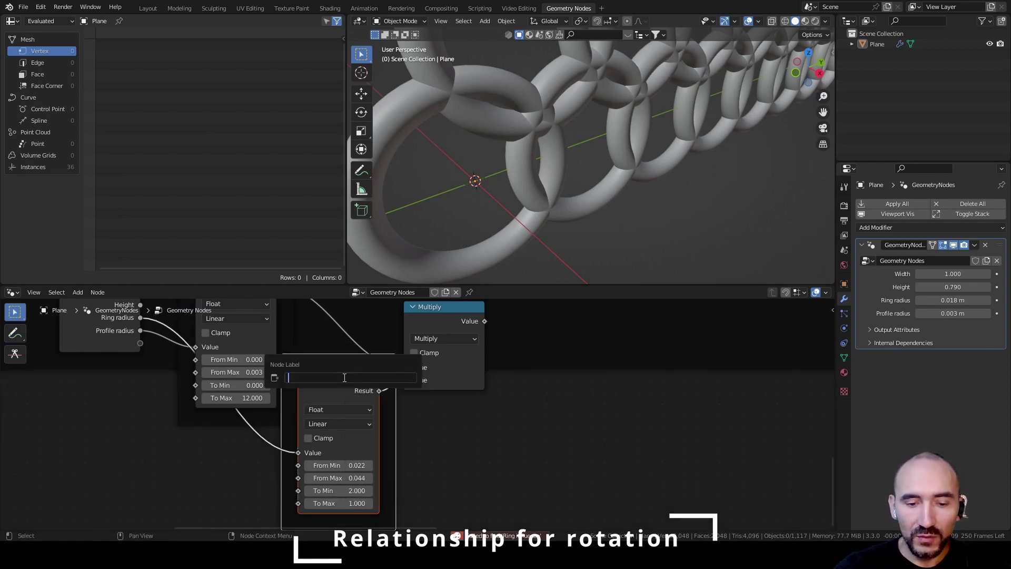
text(Ring influence)
key(Return)
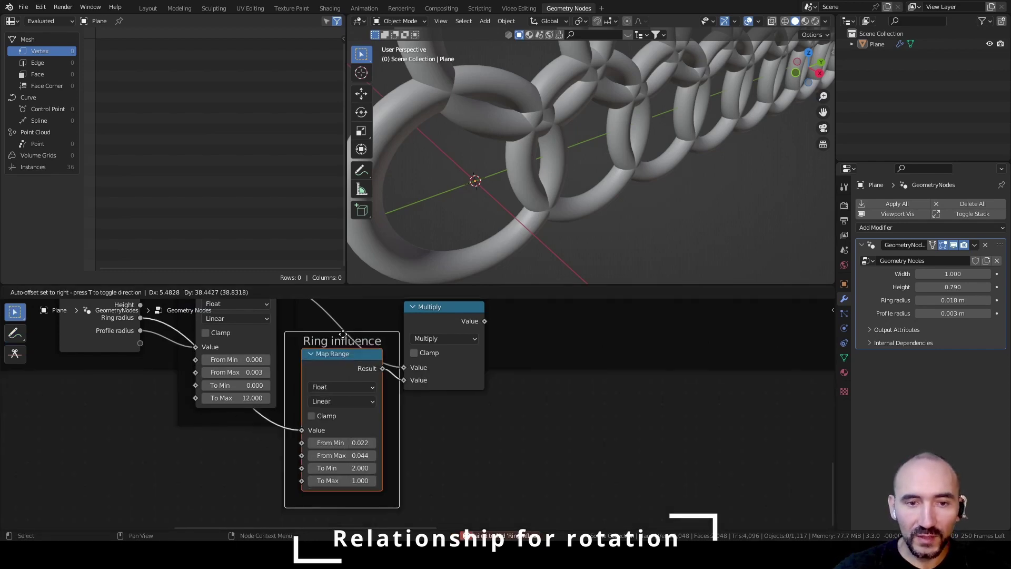
Link the combined influence Multiply output to the second value of the Multiply before To Radians and save the file.
scroll(320, 339, down, 2)
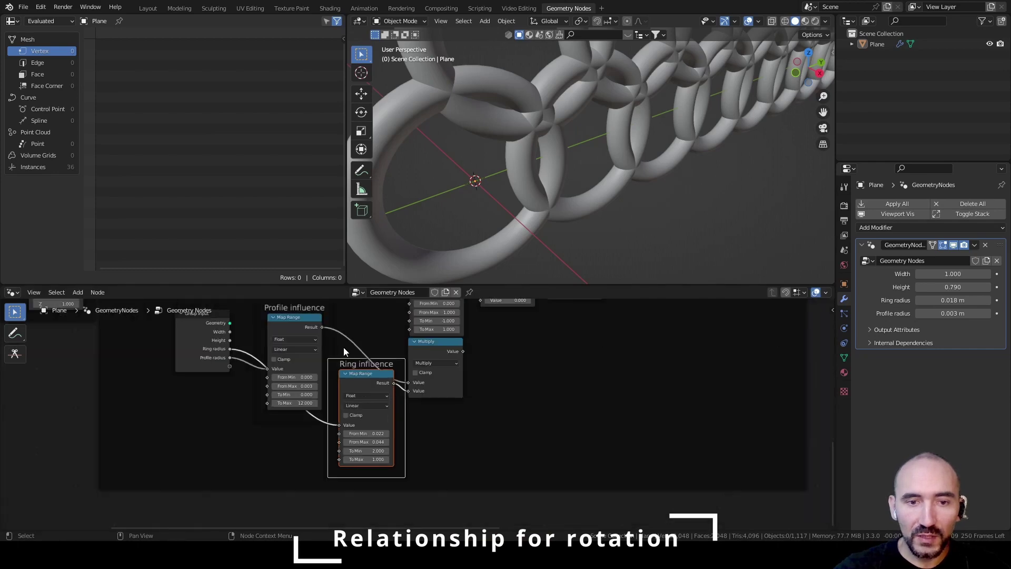
click(261, 332)
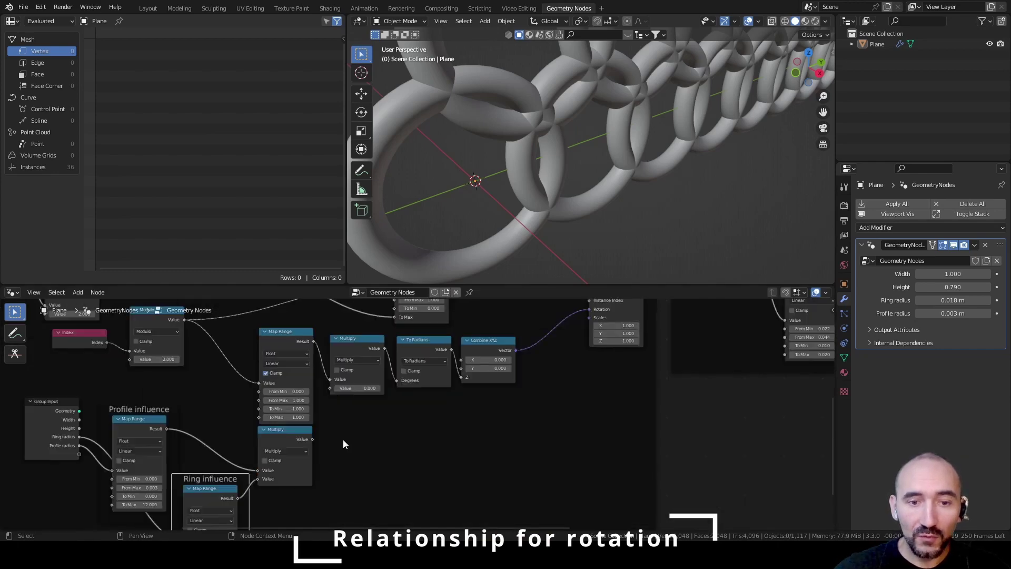
scroll(342, 439, up, 3)
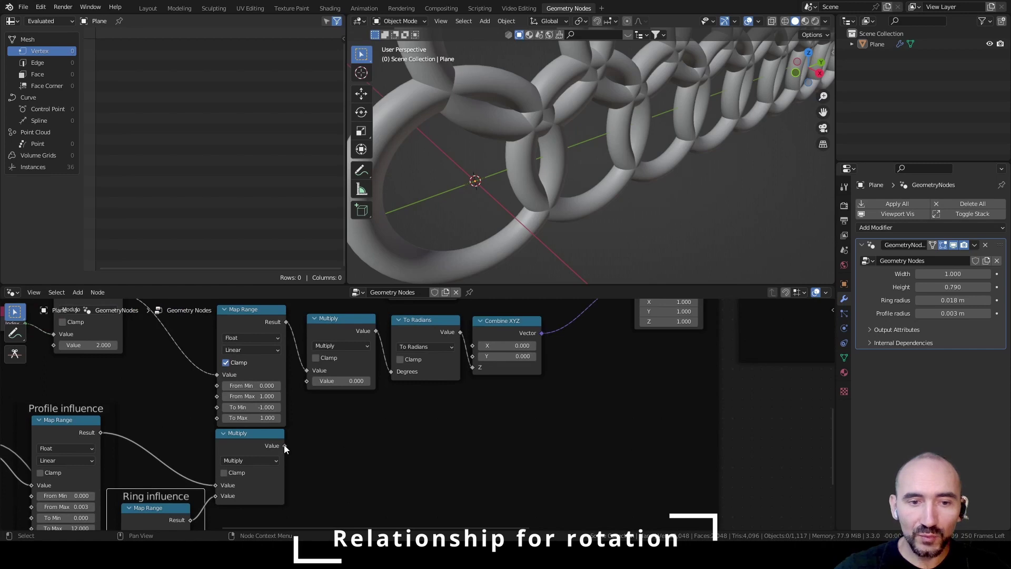
drag(284, 445, 304, 389)
key(ctrl+s)
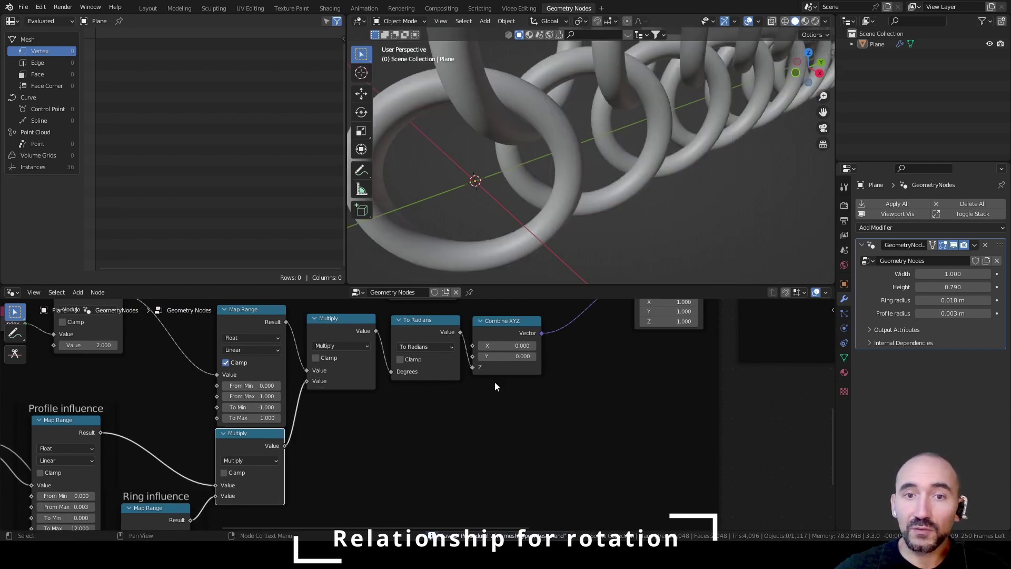
Test the ring rotation with Ring radius at 0.049 m and set it to 0.038 m, inspecting the links from several angles.
scroll(586, 147, down, 4)
middle_drag(585, 146, 559, 170)
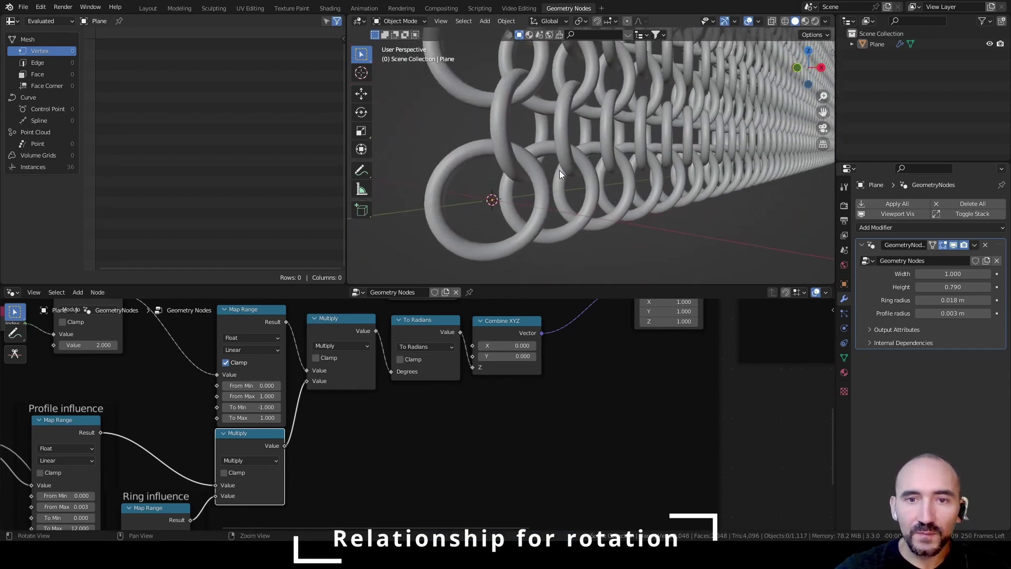
scroll(559, 170, up, 3)
drag(951, 300, 1007, 300)
scroll(563, 158, down, 4)
middle_drag(563, 158, 678, 191)
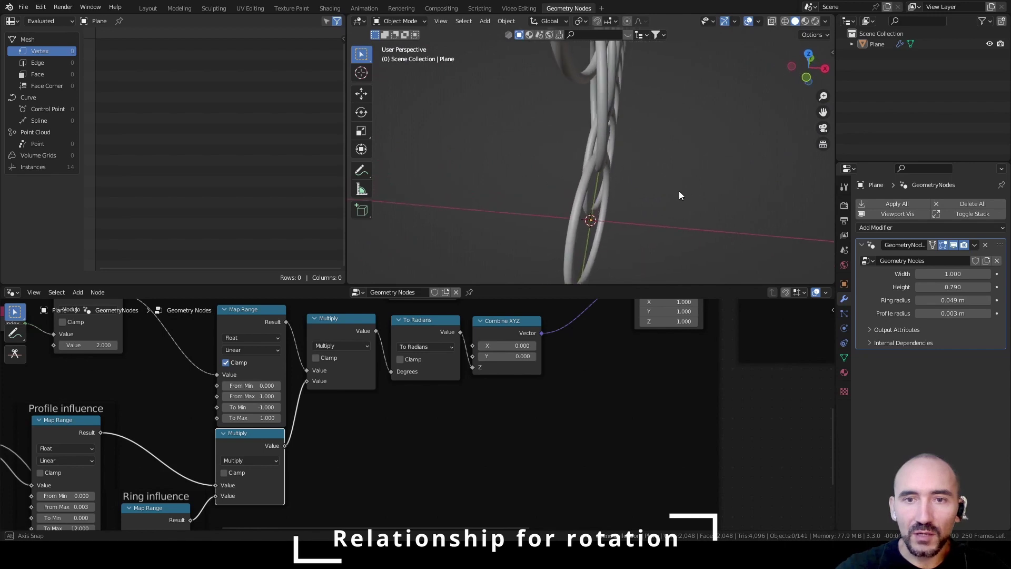
drag(954, 300, 906, 300)
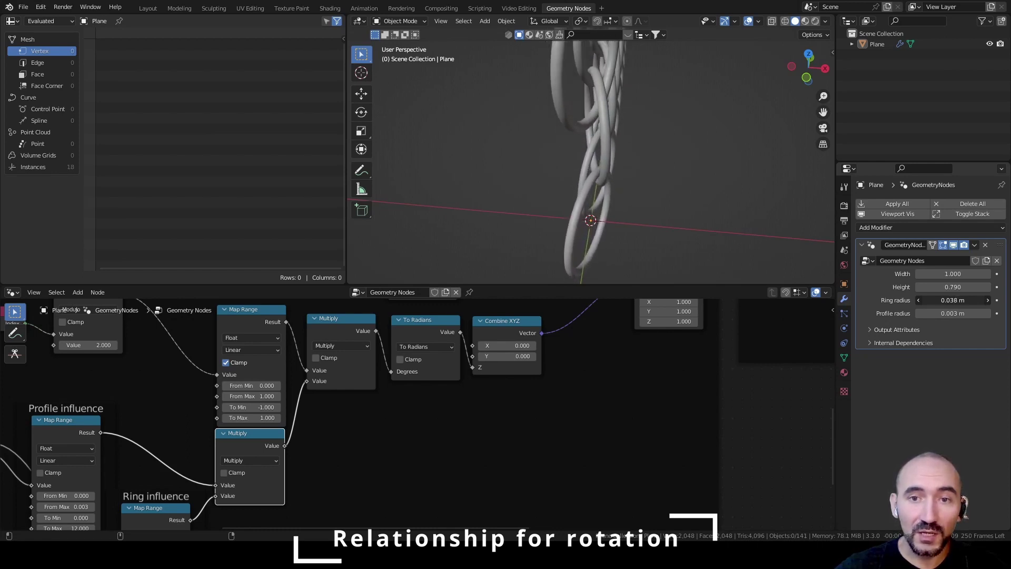
drag(952, 300, 974, 300)
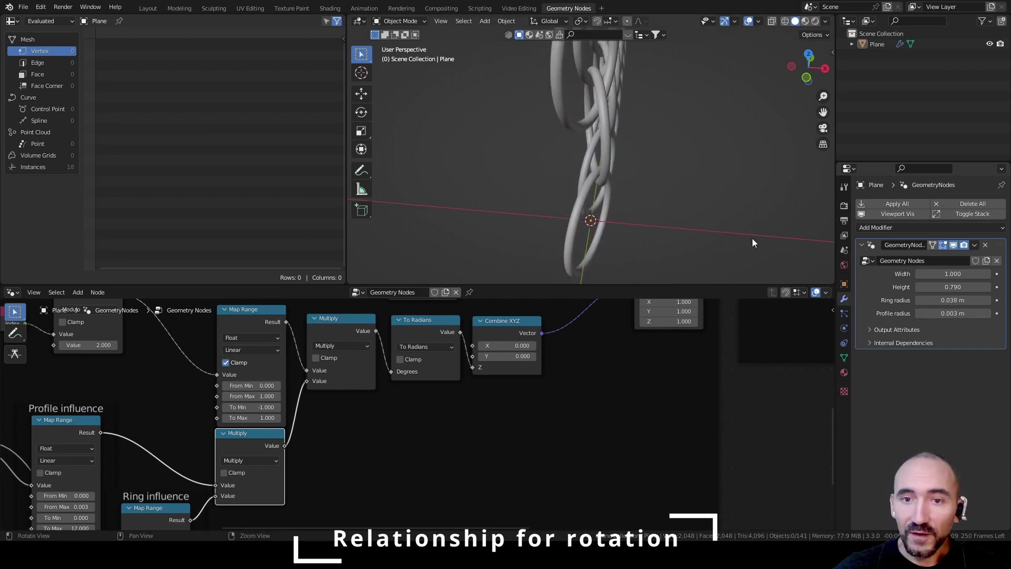
middle_drag(752, 238, 729, 221)
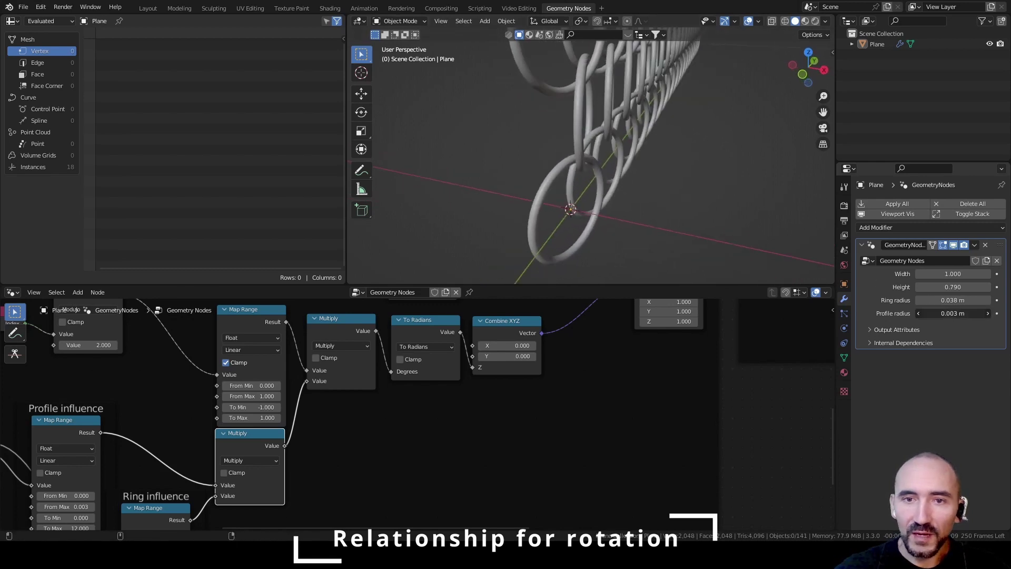
Test the ring links with Profile radius at 0.006 m and 0.001 m, and set it to 0.008 m.
mouse_move(953, 314)
mouse_down()
mouse_move(979, 313)
mouse_move(953, 313)
mouse_up()
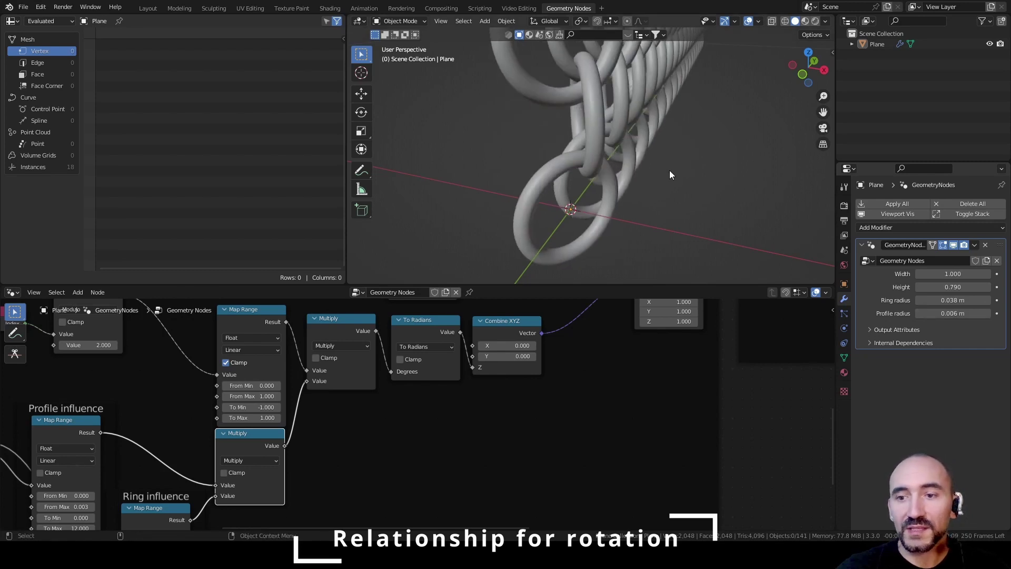
middle_drag(709, 145, 453, 132)
drag(956, 313, 926, 313)
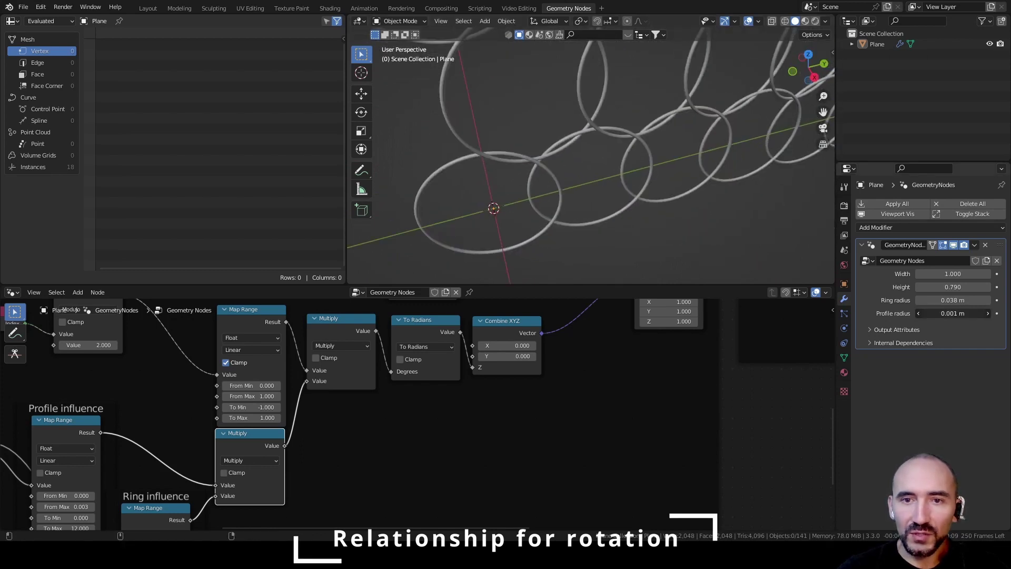
drag(927, 313, 958, 313)
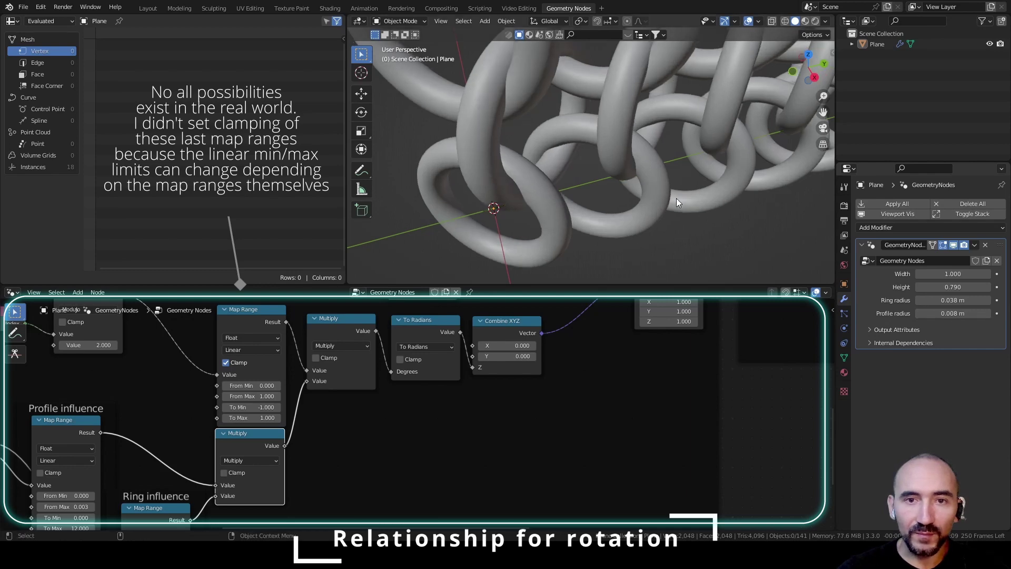
middle_drag(676, 198, 500, 124)
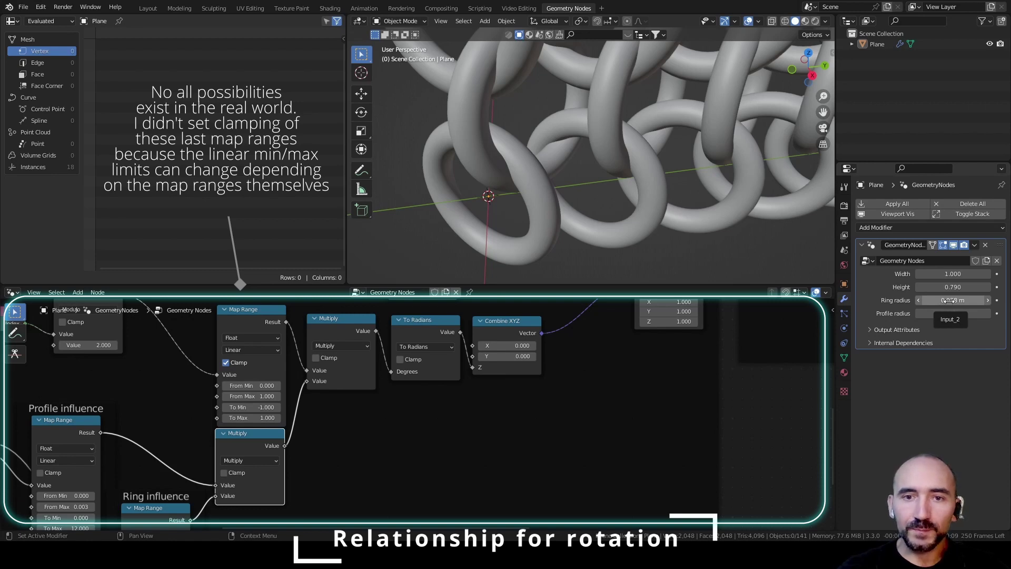
Test the ring links with Ring radius at 0.058 m, and set it to 0.049 m.
drag(950, 300, 963, 300)
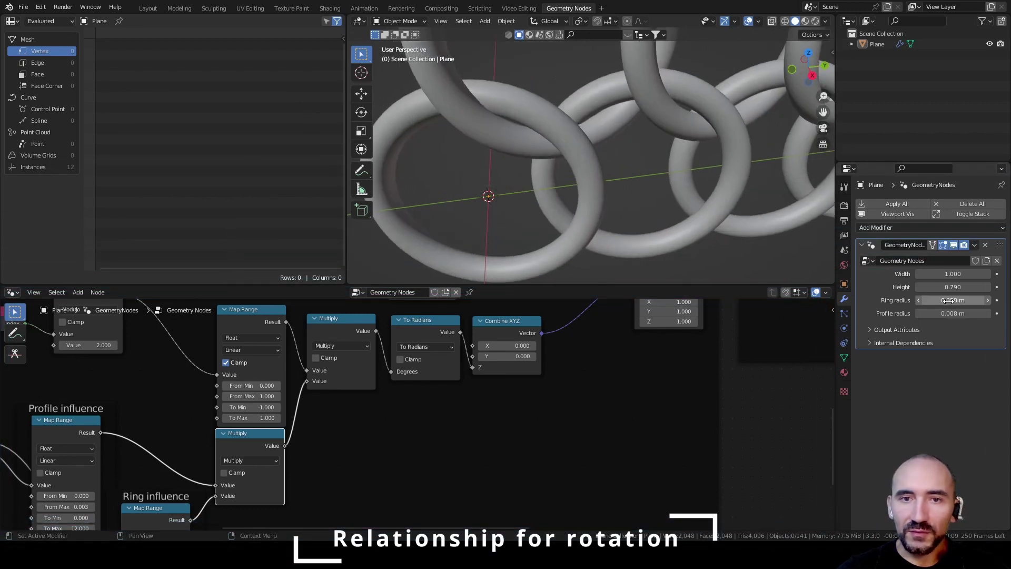
scroll(629, 150, down, 3)
mouse_move(631, 166)
middle_down()
mouse_move(655, 155)
mouse_move(619, 161)
middle_up()
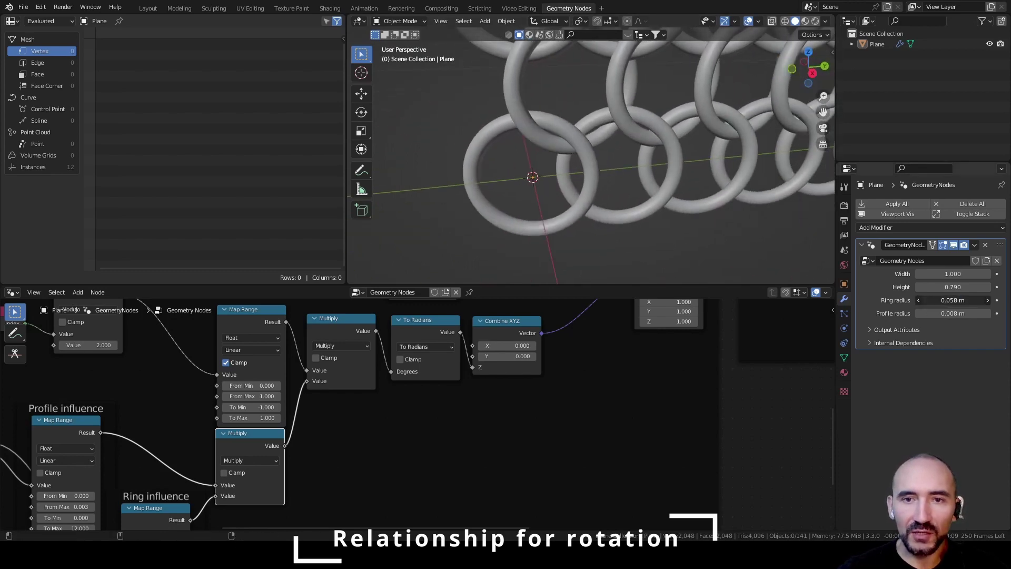
drag(952, 300, 960, 300)
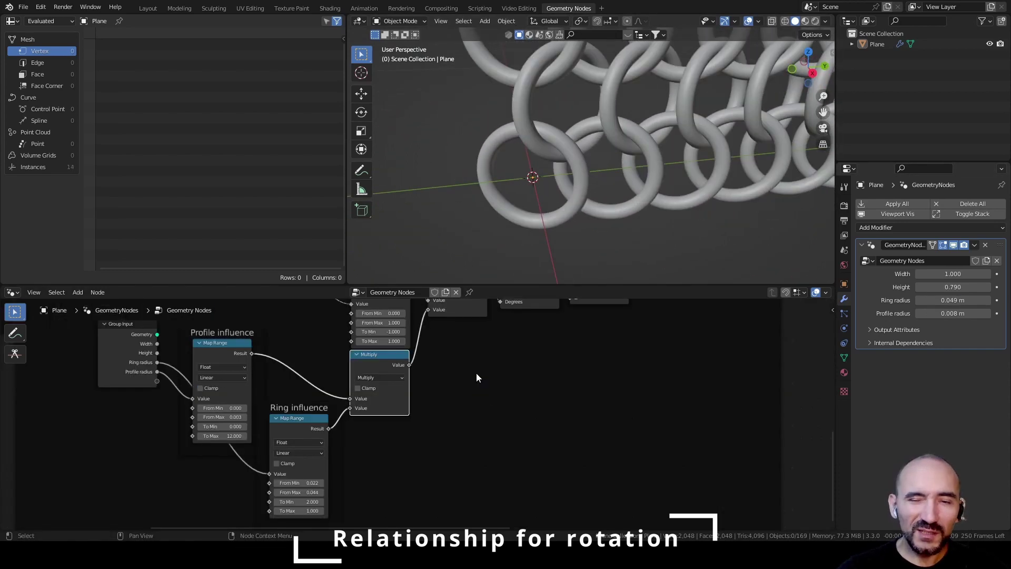
Move the Group Output node farther away and insert a Set Material node between the last Instance on Points and Group Output.
middle_drag(473, 354, 535, 442)
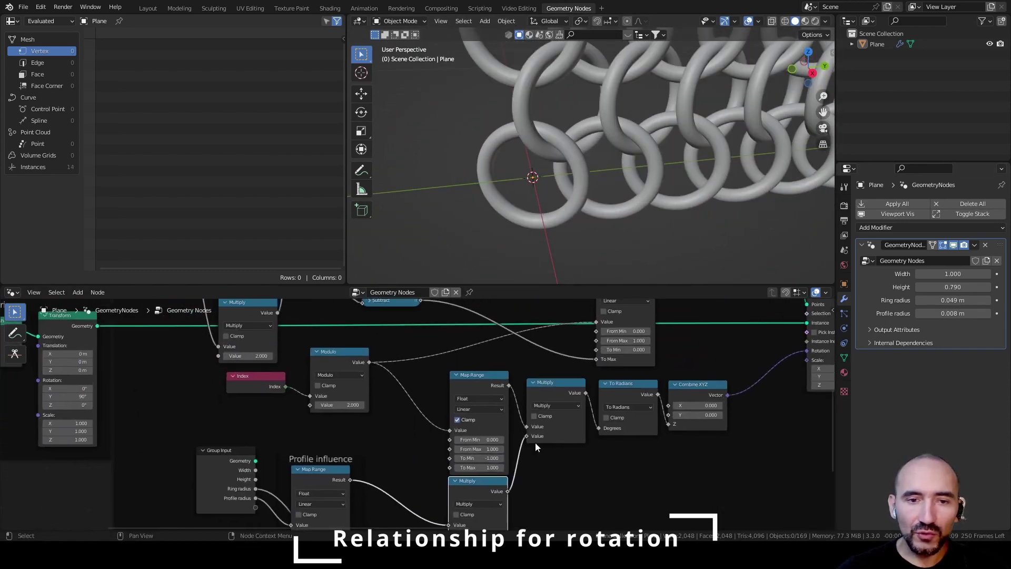
middle_drag(403, 348, 443, 442)
middle_drag(448, 373, 436, 440)
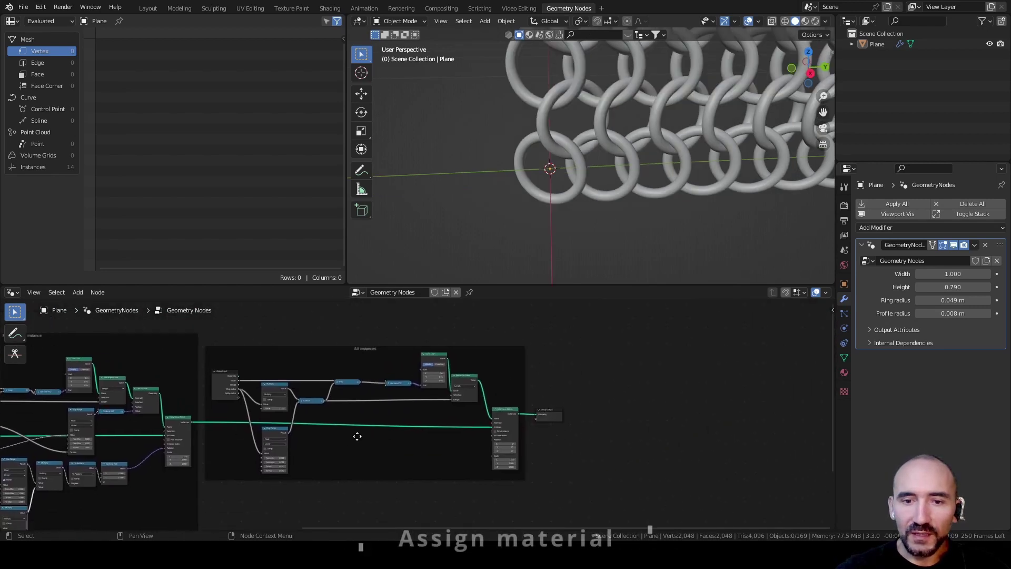
scroll(377, 399, up, 3)
drag(314, 359, 490, 354)
key(F3)
text(set mat)
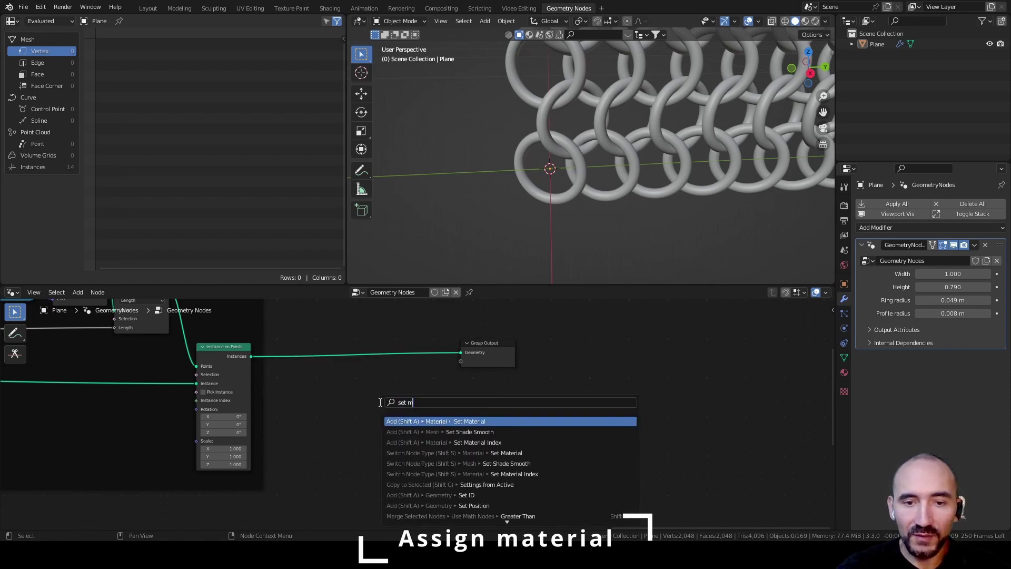
key(Return)
click(276, 348)
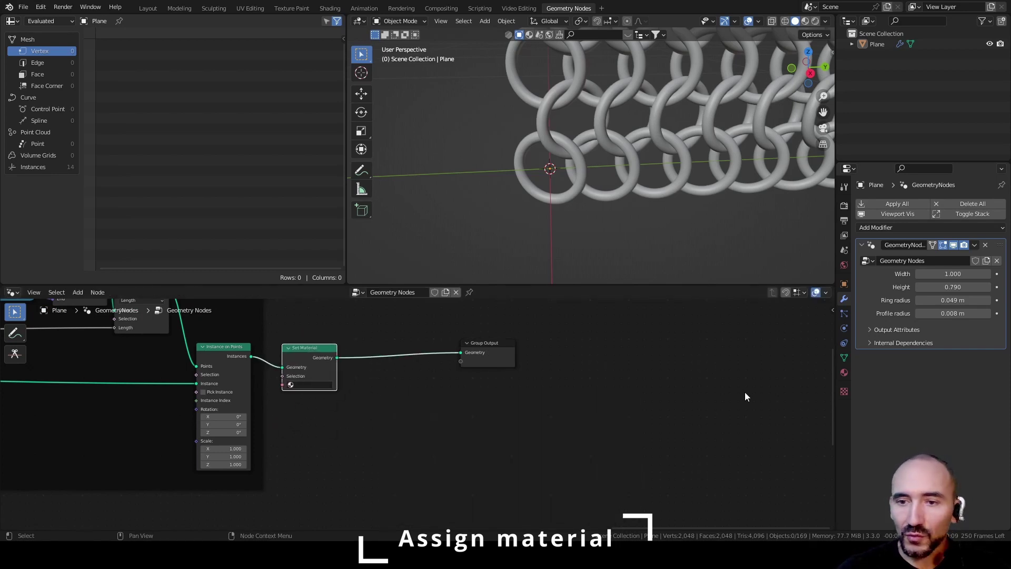
Create a new material on the plane, name it "Metal" and set its Metallic to 1.000.
click(844, 372)
click(908, 248)
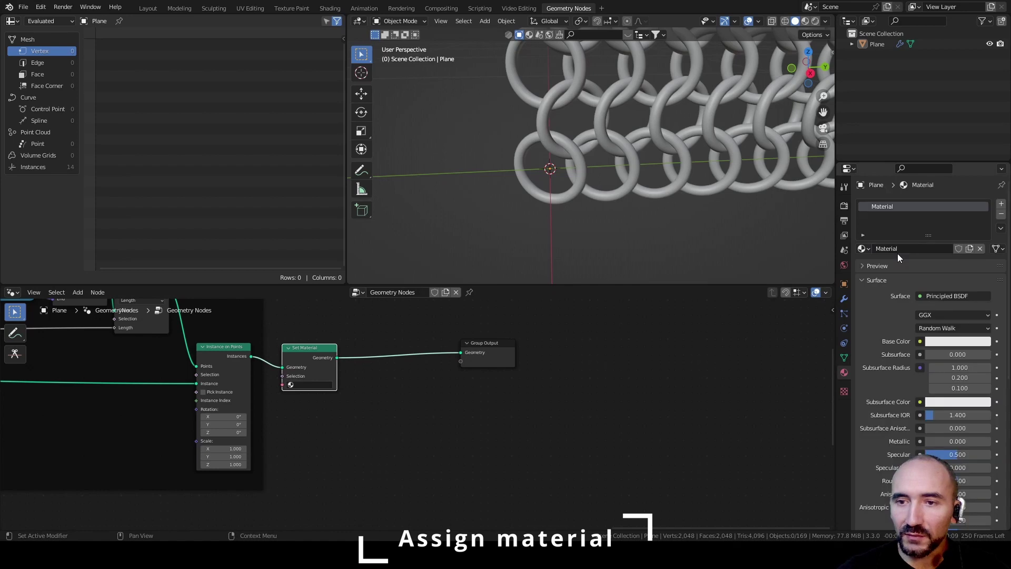
double_click(897, 248)
text(Metal)
key(Return)
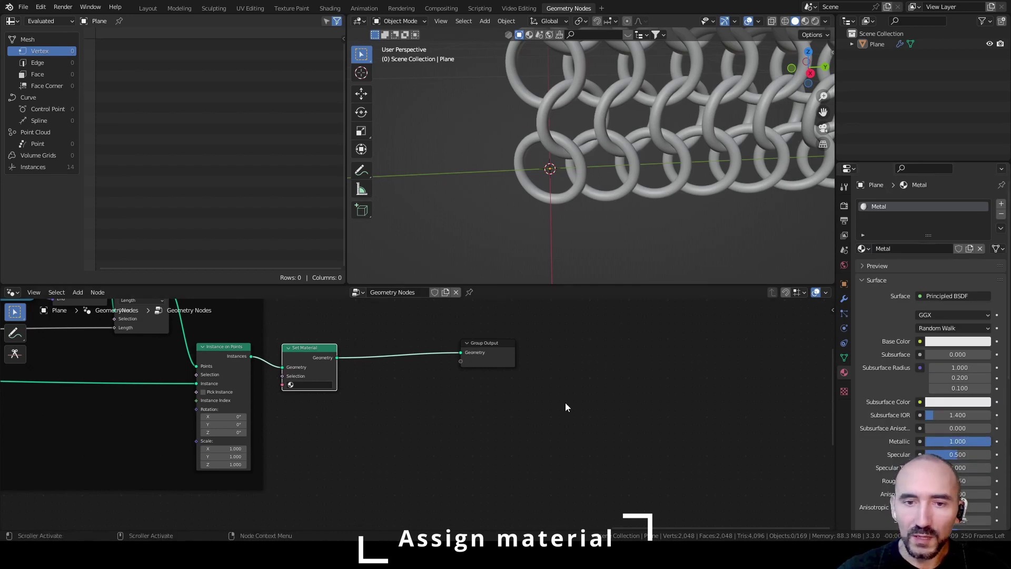
Assign the Metal material in the Set Material node, view the rings in Material Preview and save the file.
click(292, 385)
click(304, 398)
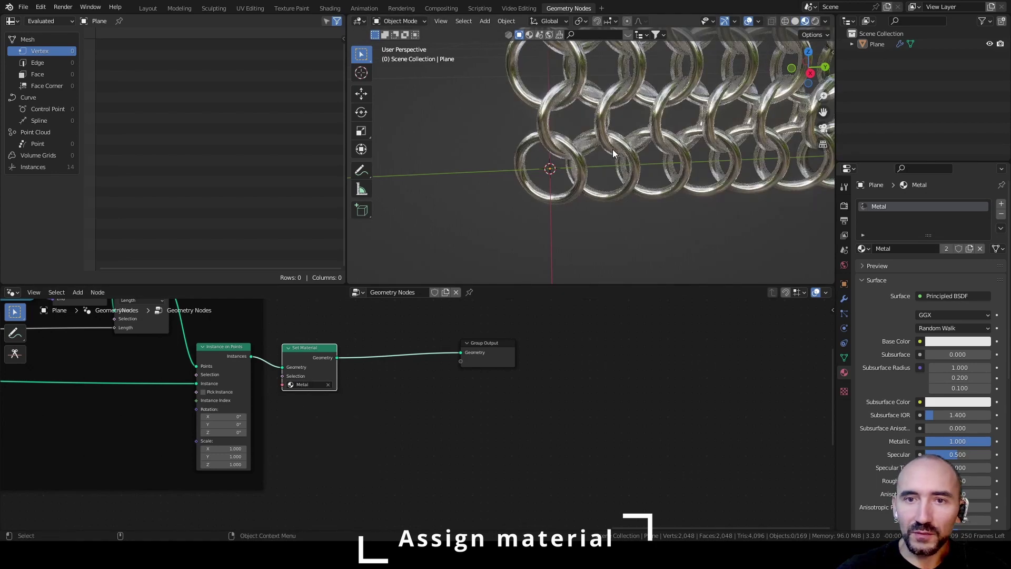
shift+middle_drag(636, 108, 561, 169)
key(ctrl+s)
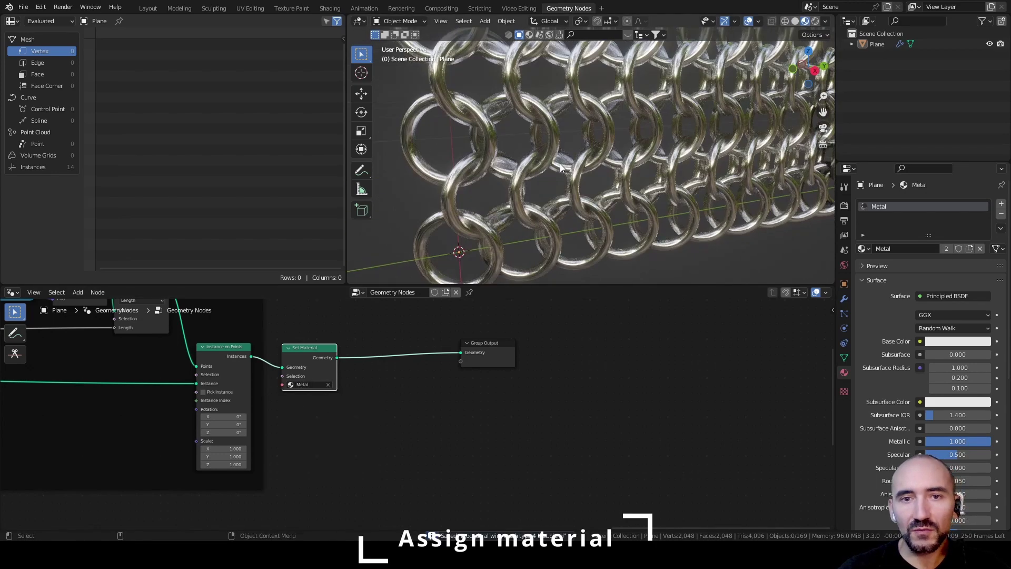
Switch to the Layout workspace, frame the ring mesh and inspect it deselected in Material Preview shading.
click(148, 9)
click(440, 238)
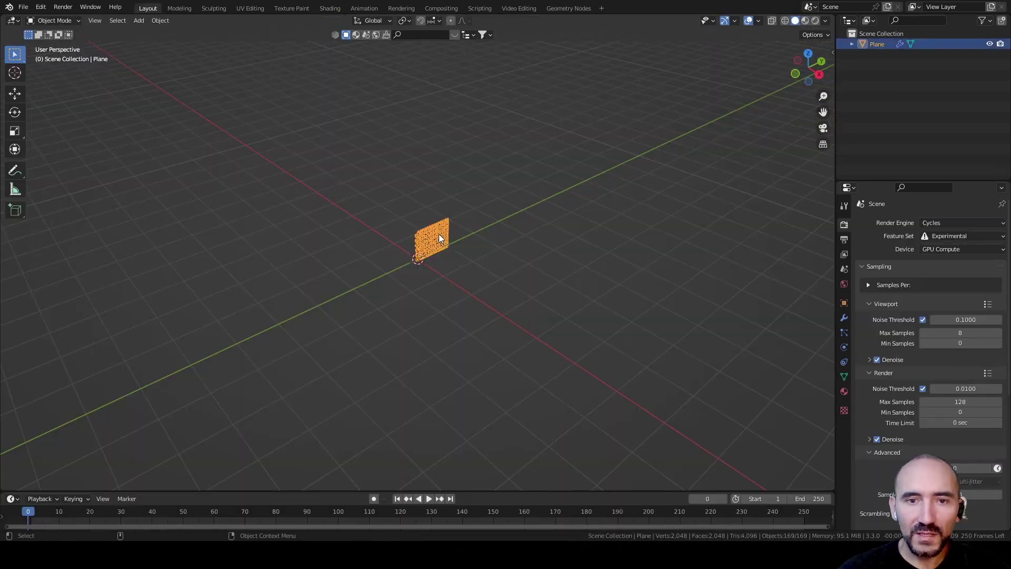
key(KP_Decimal)
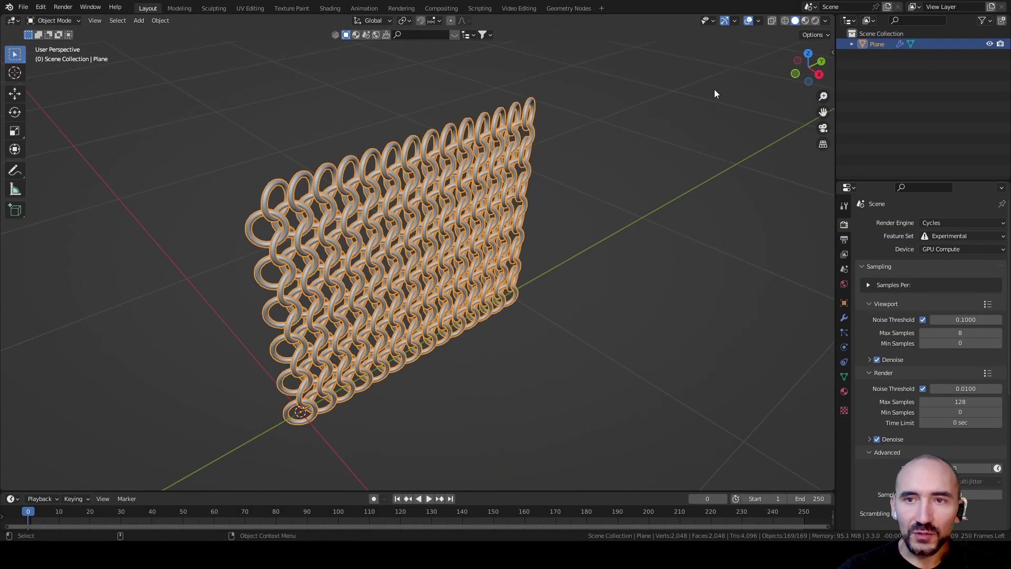
click(805, 21)
scroll(475, 202, up, 3)
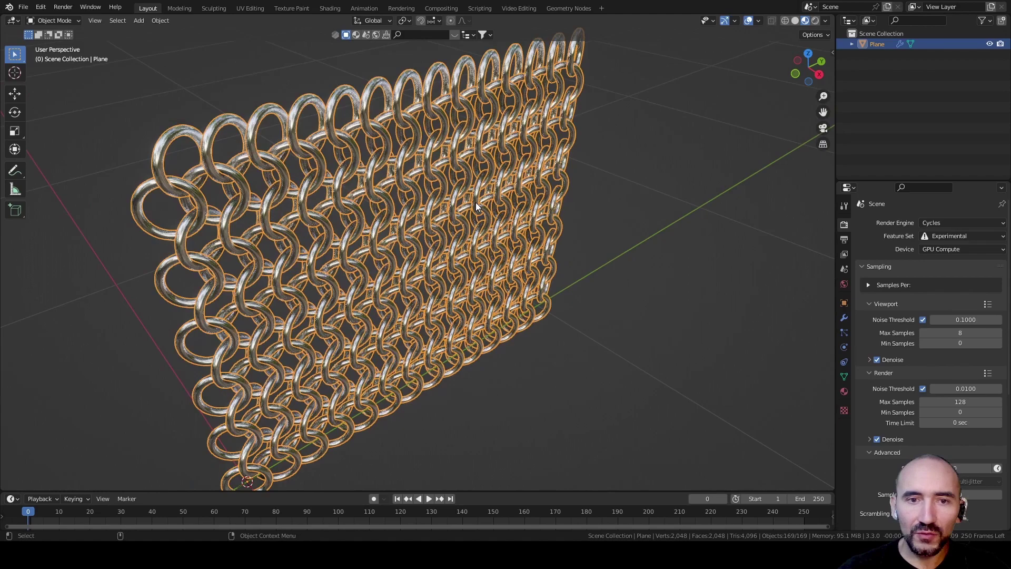
click(611, 146)
middle_drag(611, 146, 778, 268)
Try a smaller Ring radius on the plane's Geometry Nodes modifier and set Profile radius to 0.005 m.
click(844, 318)
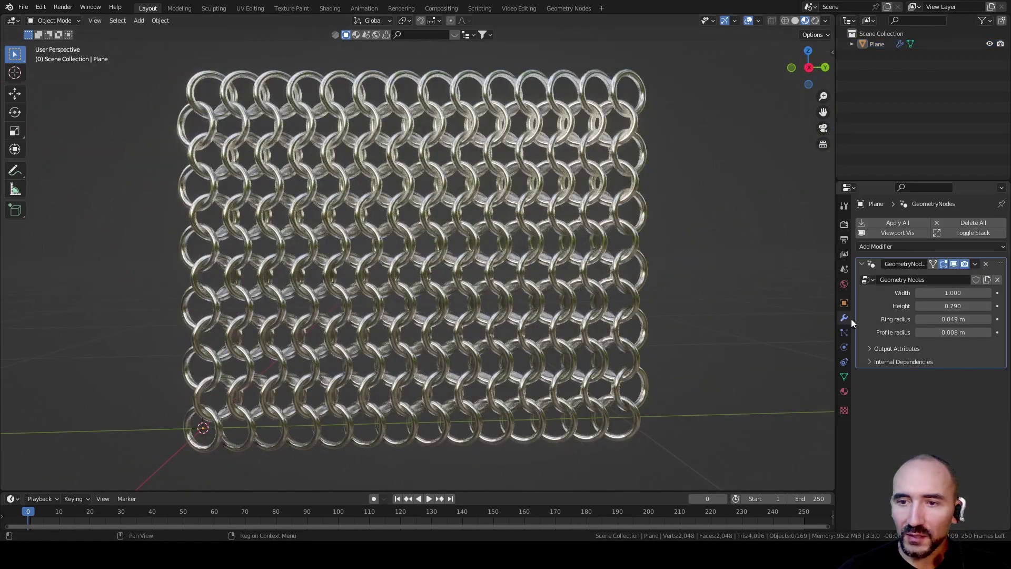
mouse_move(937, 320)
mouse_down()
mouse_move(990, 319)
mouse_move(931, 333)
mouse_move(972, 333)
mouse_move(921, 319)
mouse_up()
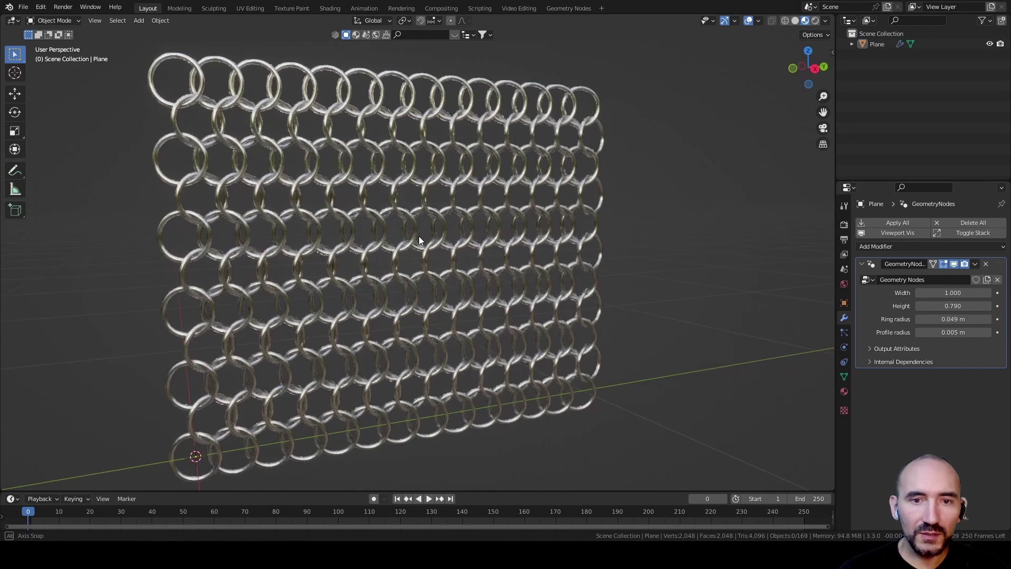